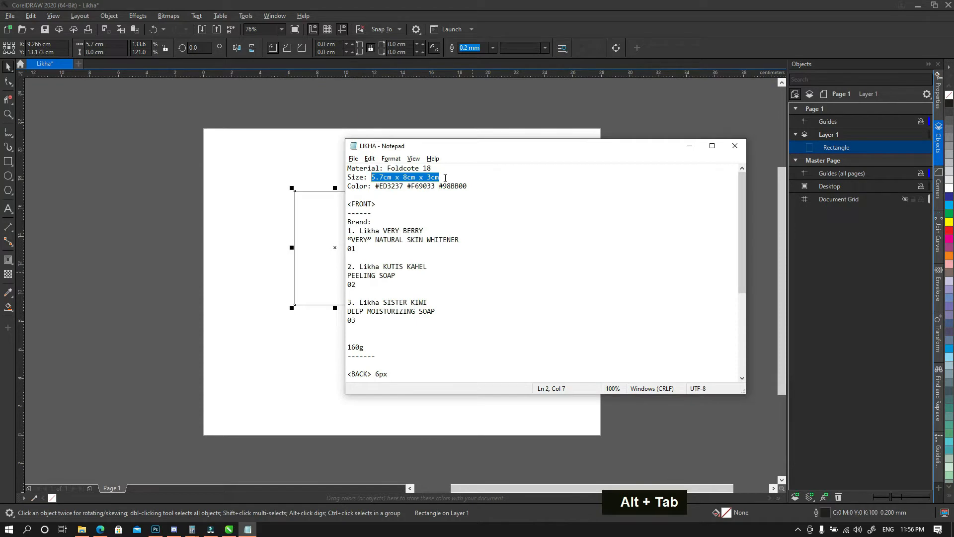
Step: Switch back to CorelDRAW and move the 5.7 x 8 cm rectangle down and toward the left side of the page
key(alt+Tab)
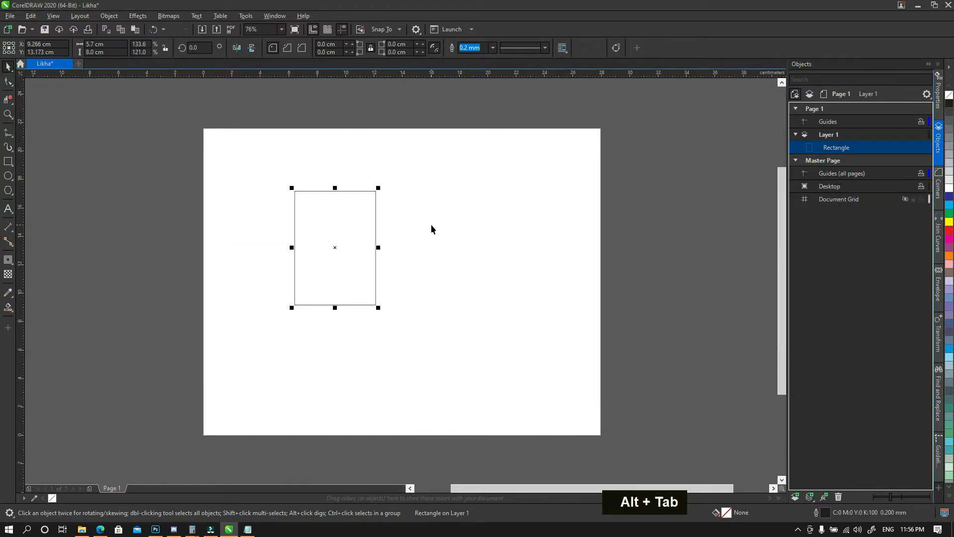
double_click(360, 241)
drag(359, 239, 298, 275)
Step: Duplicate the front panel rectangle, set the copy's width to 3 cm, and snap it against the panel's right edge
key(plus)
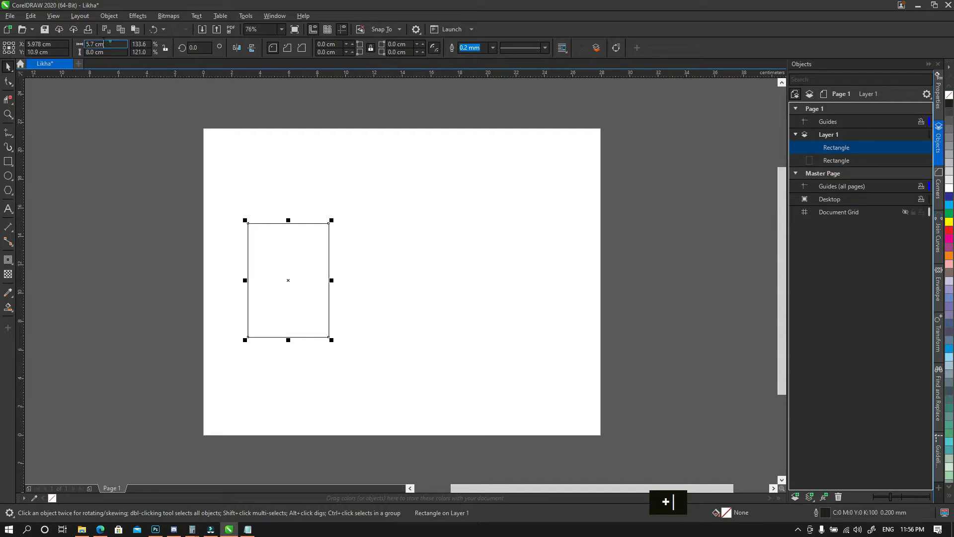
text(3)
key(Return)
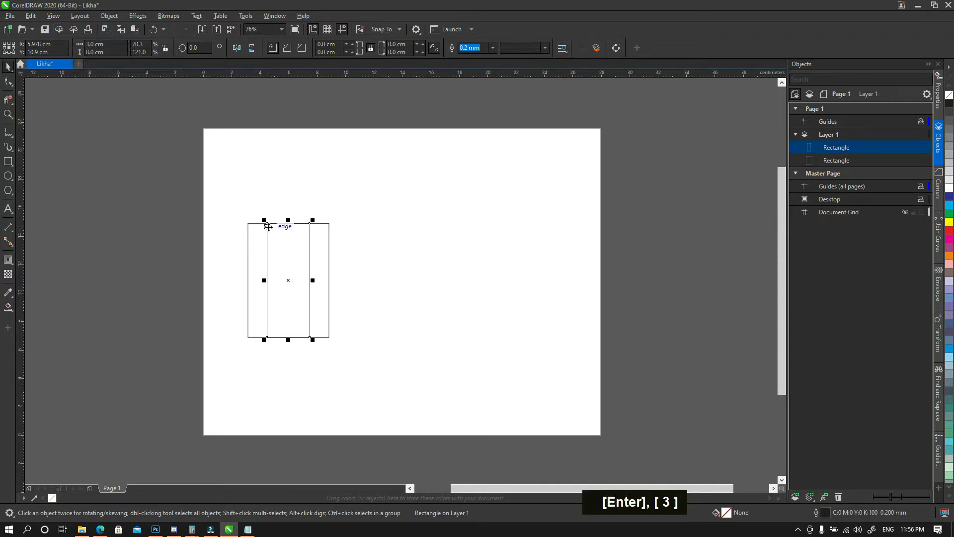
drag(268, 226, 331, 224)
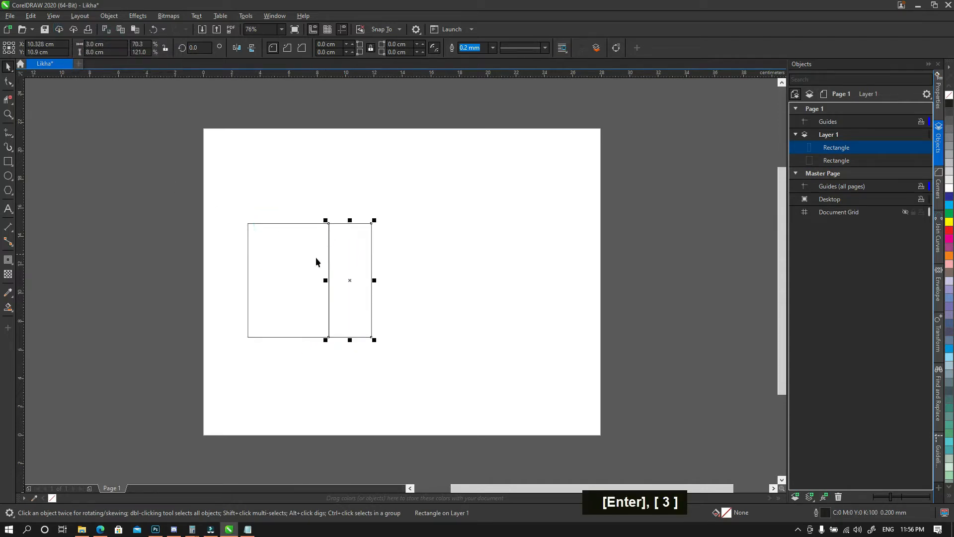
Step: Duplicate the wide and narrow panels together and snap the copies to the right edge of the originals
shift+click(299, 258)
key(plus)
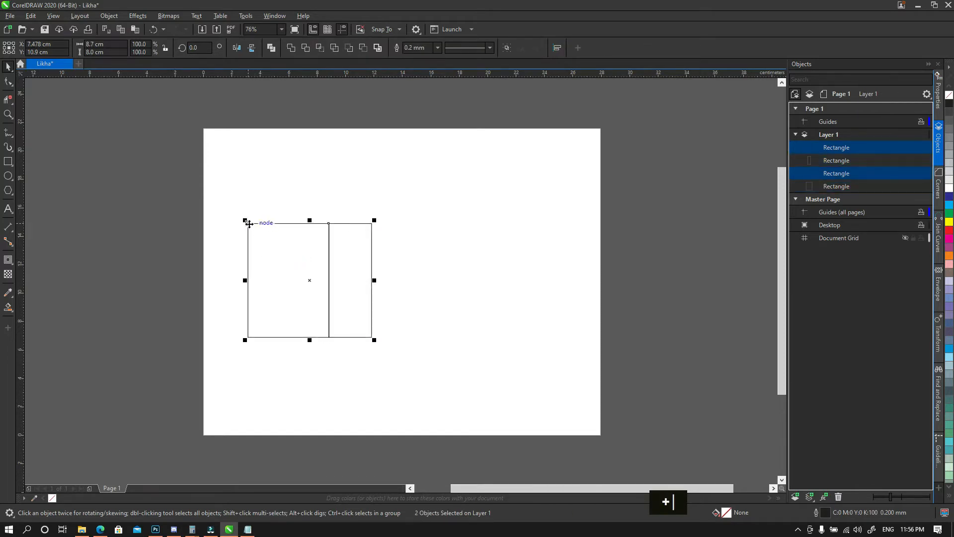
drag(249, 224, 373, 223)
click(530, 274)
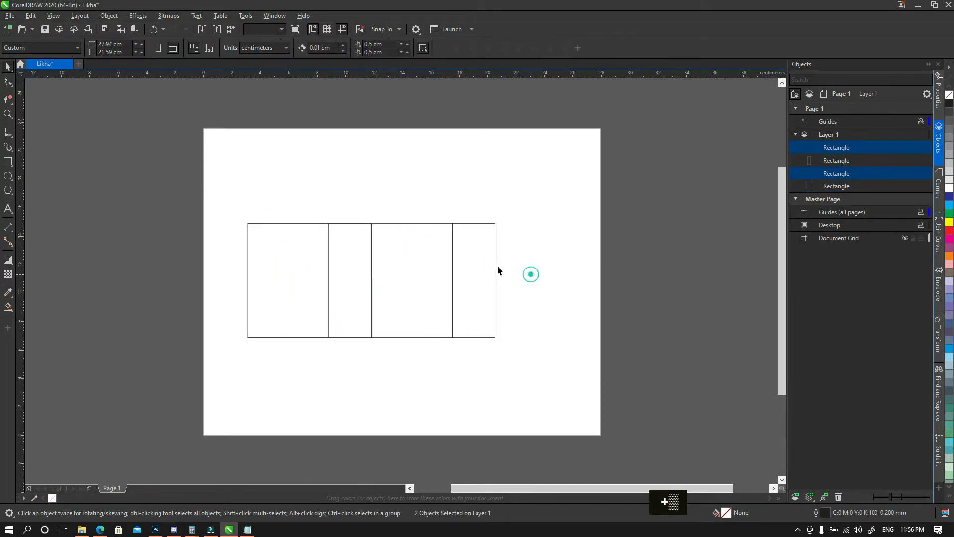
Step: Duplicate the last narrow panel, set the copy's width to 1 cm, and snap it to the row's right end as a glue flap
double_click(484, 259)
key(plus)
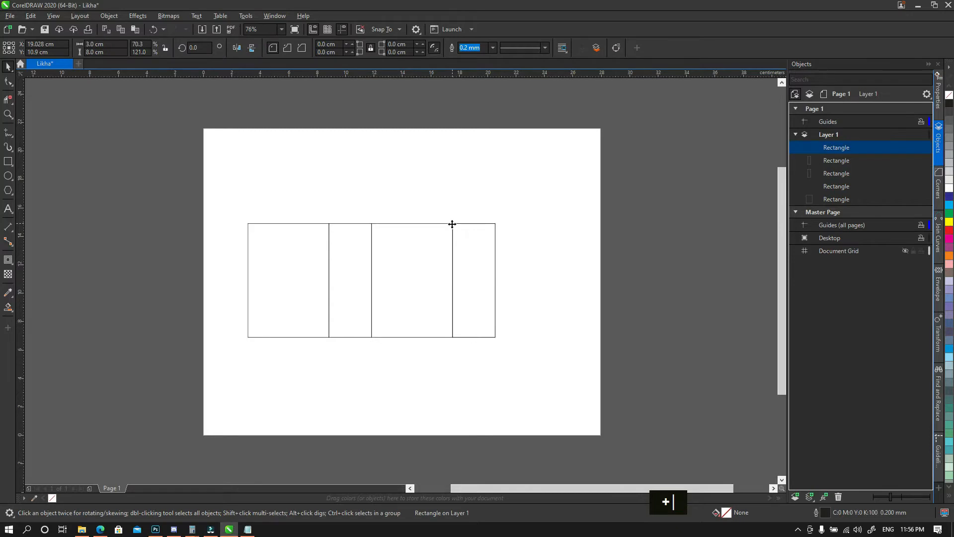
drag(452, 224, 495, 224)
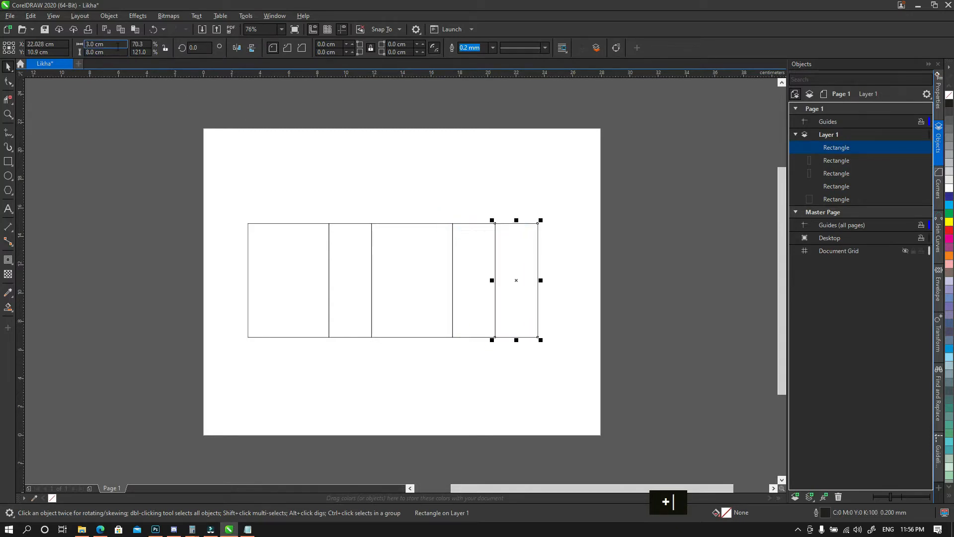
click(117, 47)
text(1)
key(Return)
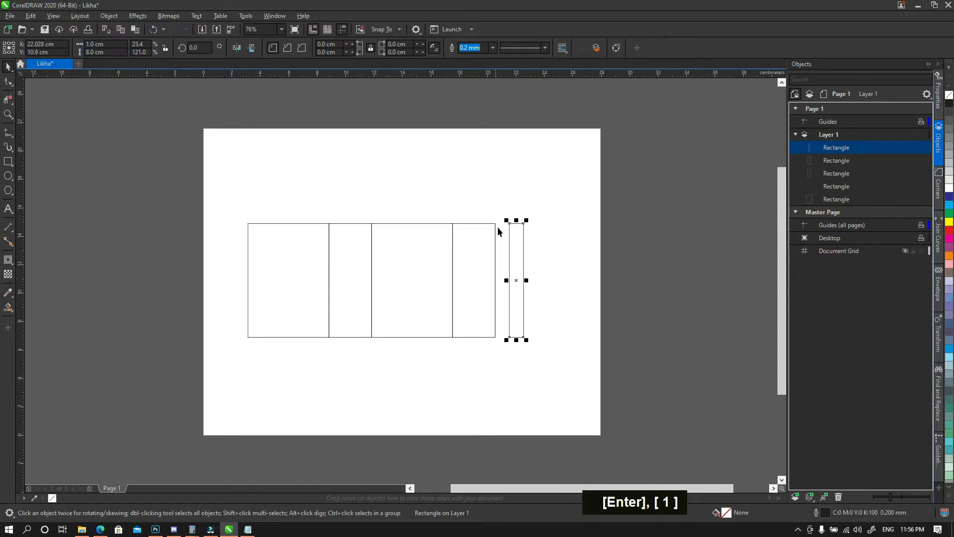
drag(509, 228, 496, 220)
Step: Draw two 30-degree lines from the glue flap's inner upper and lower corners, extending past its outer edge
key(z)
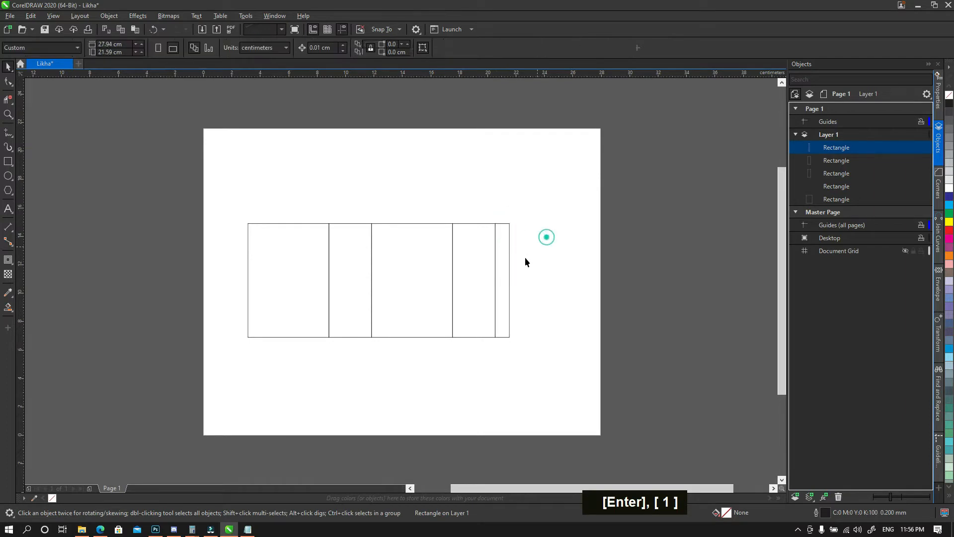
drag(510, 273, 539, 360)
key(a)
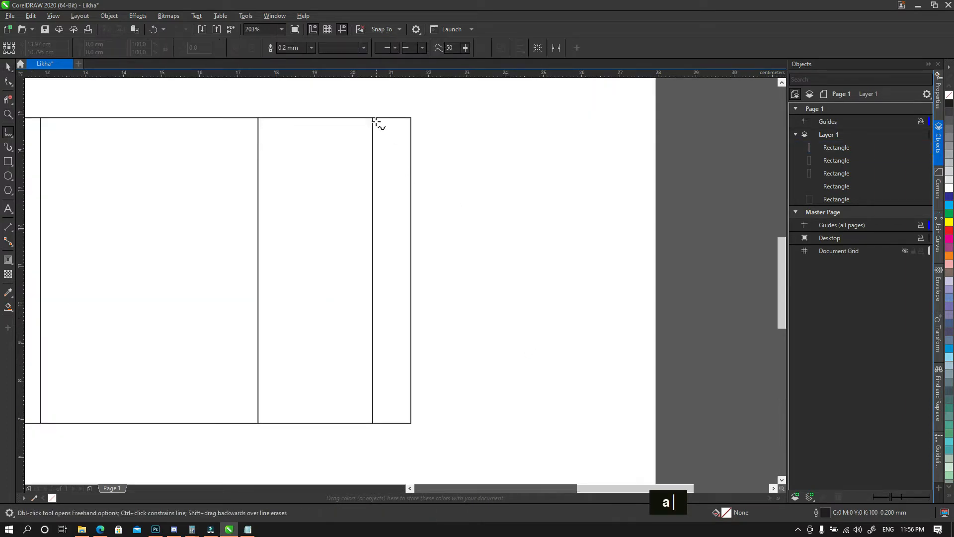
click(372, 118)
ctrl+click(424, 143)
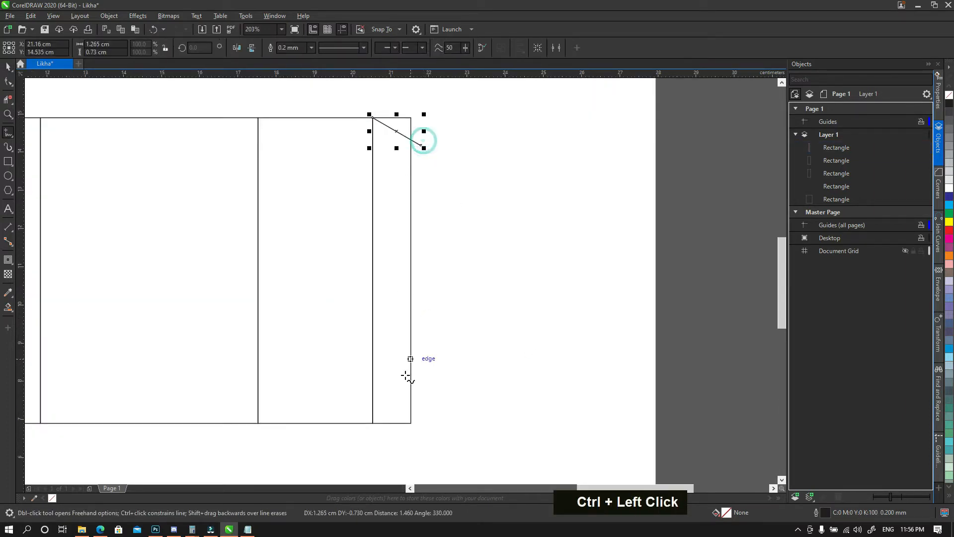
click(372, 423)
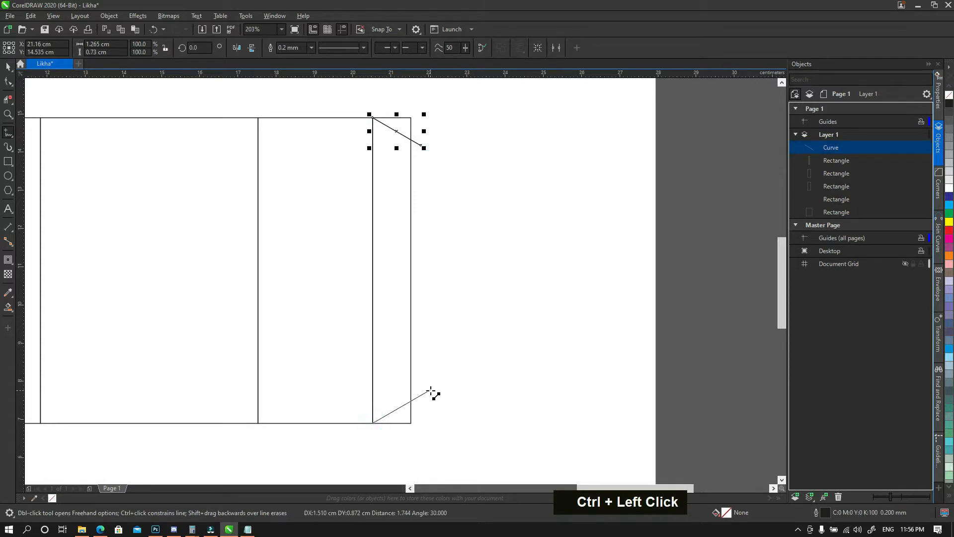
ctrl+click(430, 389)
Step: Delete the line overhangs and corner segments outside the angled lines so the glue flap has a tapered outline
key(ctrl+grave)
click(10, 102)
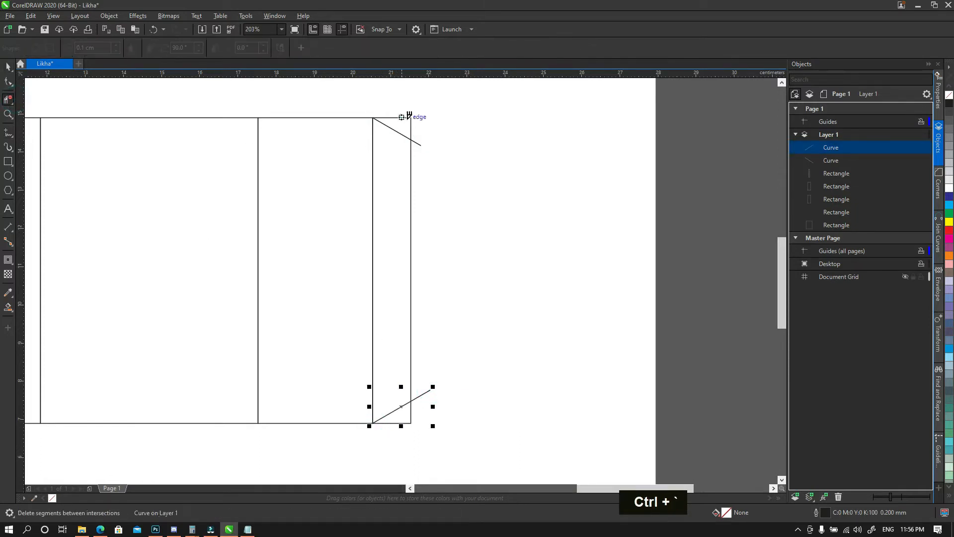
click(409, 117)
click(417, 143)
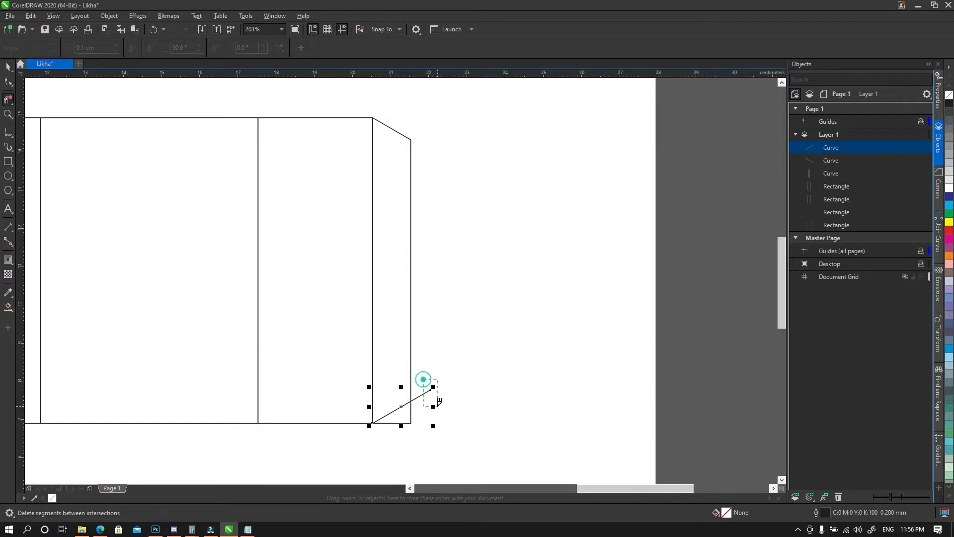
drag(438, 406, 407, 430)
key(ctrl+grave)
click(458, 308)
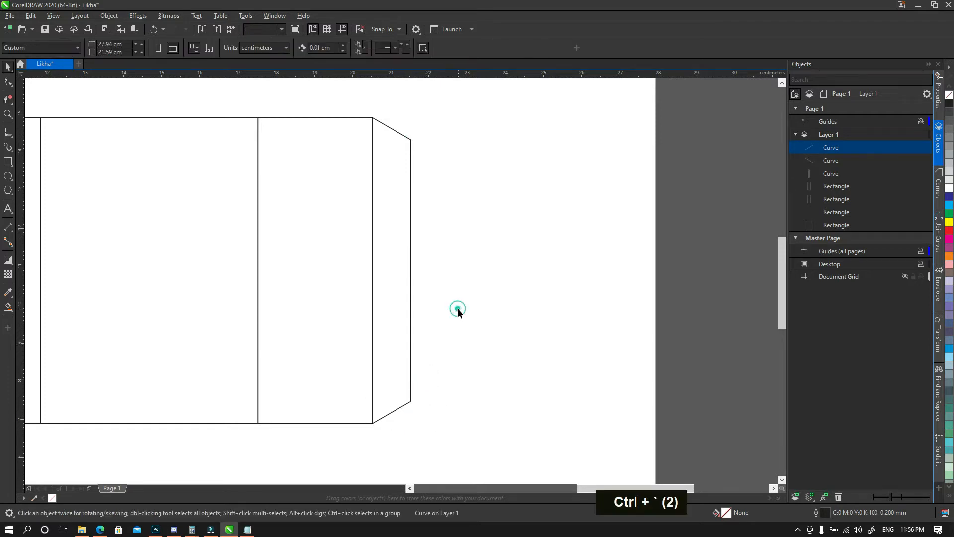
Step: Duplicate the first 3 cm panel, rotate it to horizontal, and fit it above the first wide panel as a 5.7 x 3 cm lid
key(space)
key(F3)
drag(351, 253, 481, 279)
key(z)
drag(186, 148, 442, 404)
key(ctrl+grave)
click(460, 332)
key(KP_Add)
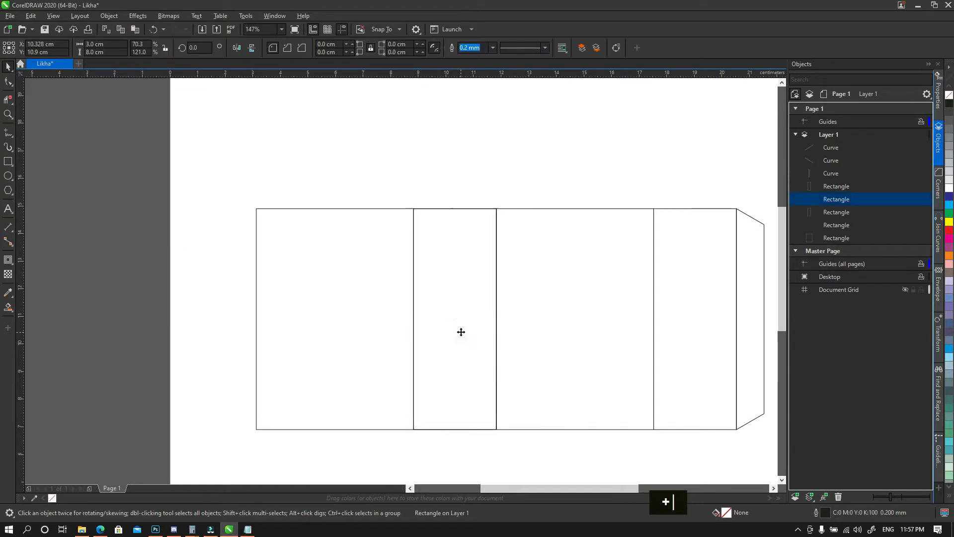
drag(460, 330, 348, 226)
click(348, 225)
drag(391, 99, 414, 209)
drag(189, 167, 255, 199)
Step: Make a flipped copy of the lid panel, set its height to 1 cm, and snap it onto the lid's upper edge as a tuck flap
key(plus)
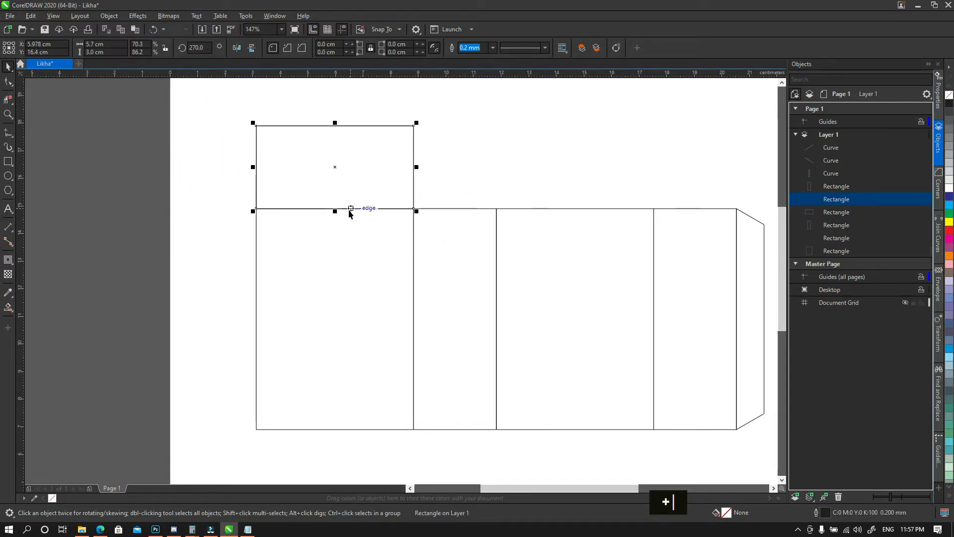
drag(335, 211, 336, 107)
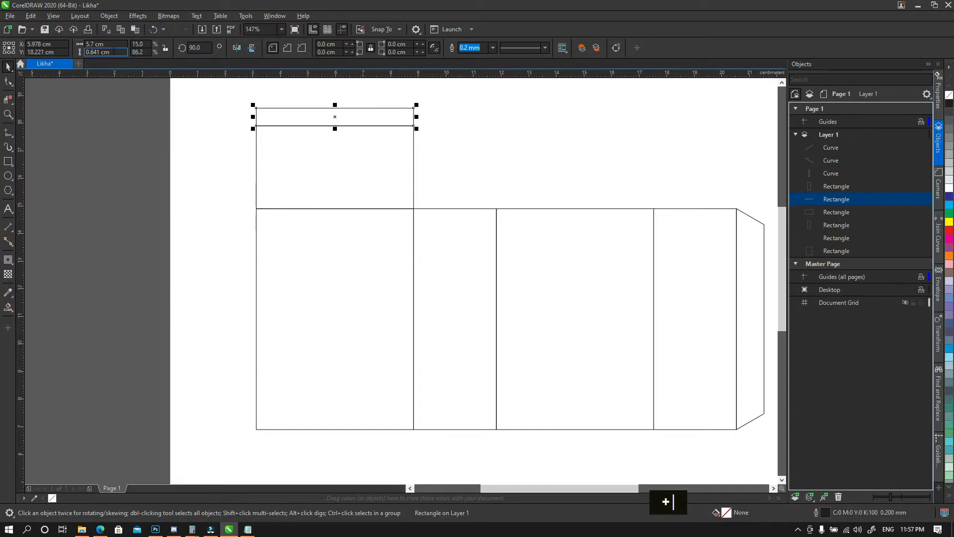
text(1)
key(Return)
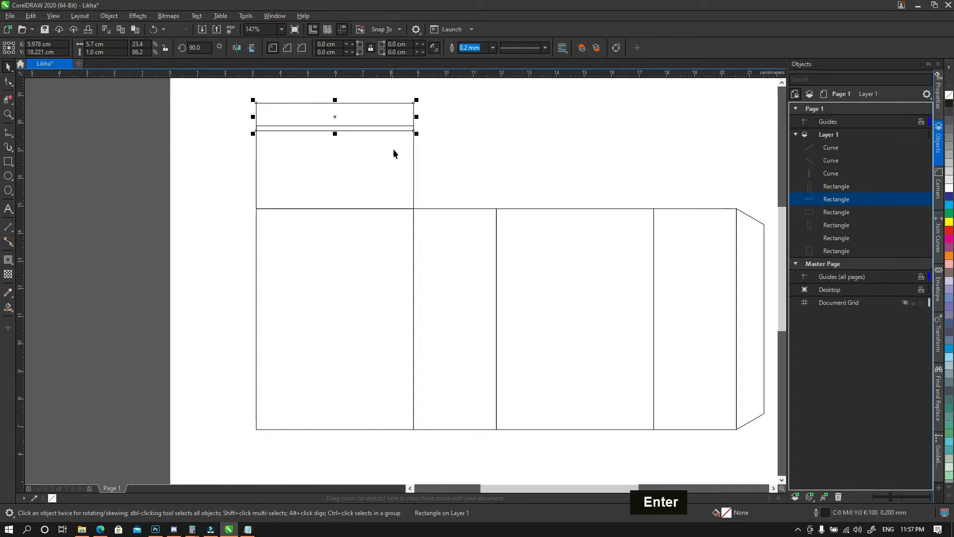
drag(414, 131, 268, 92)
Step: Round the tuck flap's two upper corners to a 0.5 cm radius
key(ctrl+z)
click(403, 112)
key(n)
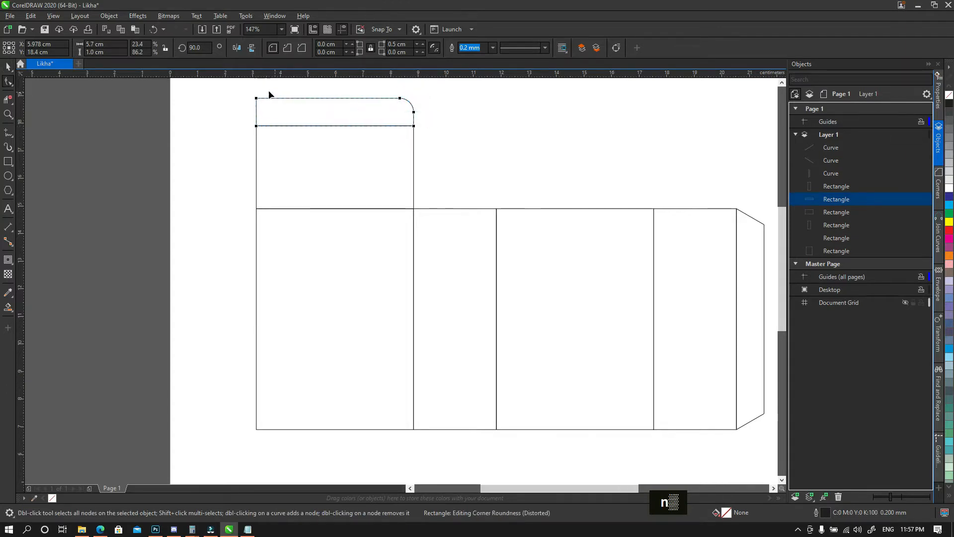
ctrl+click(257, 98)
key(grave)
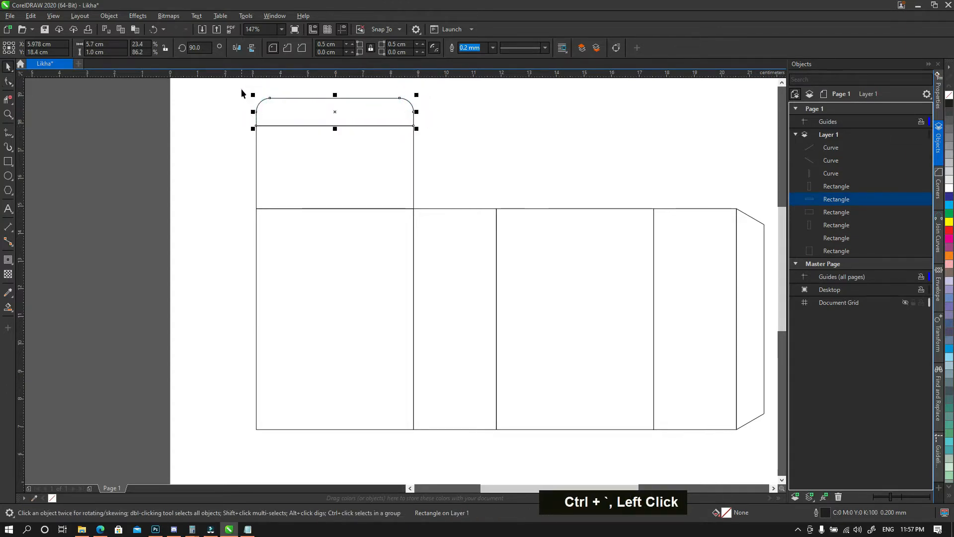
Step: Duplicate the lid and tuck flap together and place the copy against the lower edge of the third panel
shift+click(398, 166)
key(plus)
drag(398, 166, 490, 210)
key(h)
key(ctrl+grave)
drag(400, 161, 399, 383)
drag(477, 277, 563, 269)
click(620, 312)
key(space)
drag(475, 164, 464, 311)
Step: Draw a straight horizontal reference line about 2.5 cm long from the left edge of the third panel
drag(464, 232, 474, 271)
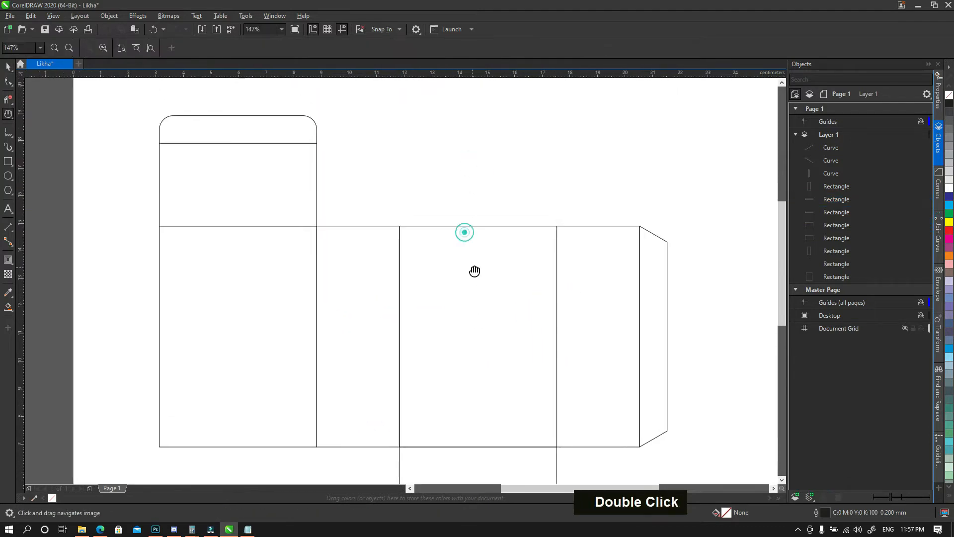
key(ctrl+grave)
key(z)
key(a)
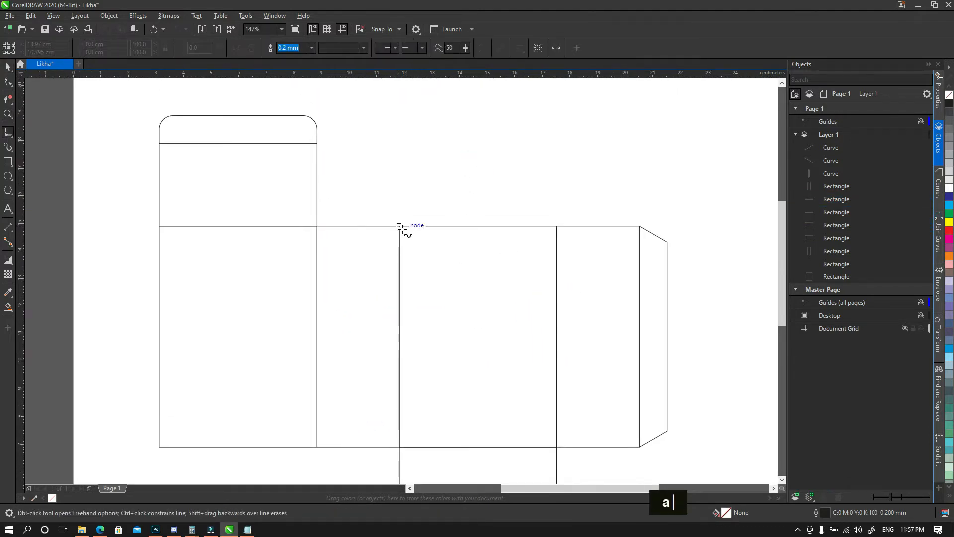
click(399, 252)
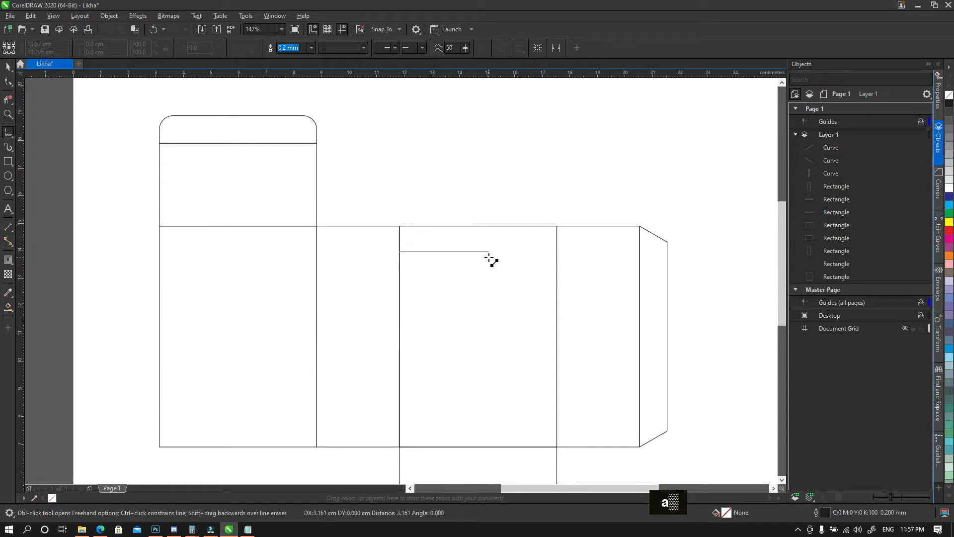
key(ctrl)
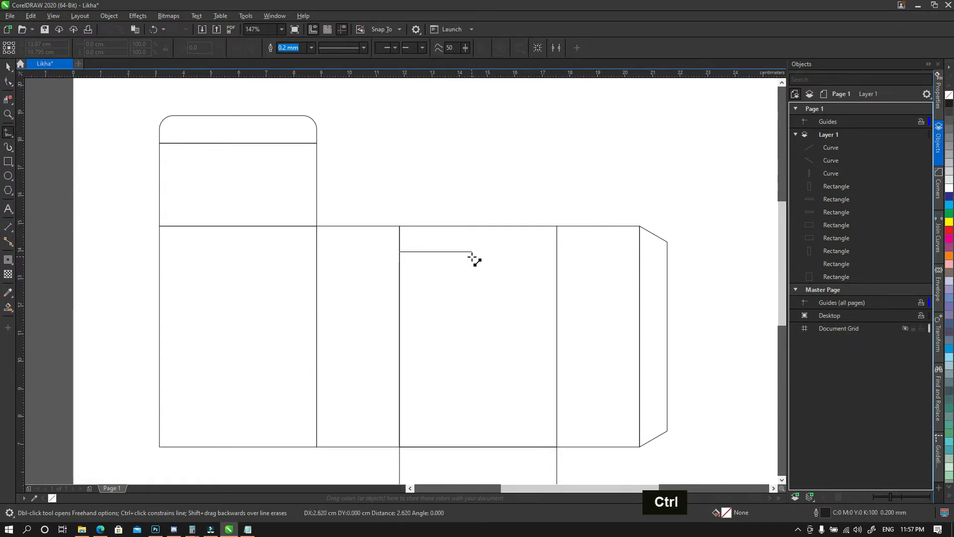
click(471, 252)
Step: Rotate the reference line to vertical and stand it on the lid's lower edge near the right side
key(ctrl+grave)
mouse_move(459, 251)
mouse_down()
mouse_move(379, 181)
mouse_move(374, 132)
mouse_move(356, 134)
mouse_up()
click(379, 178)
drag(355, 213, 308, 226)
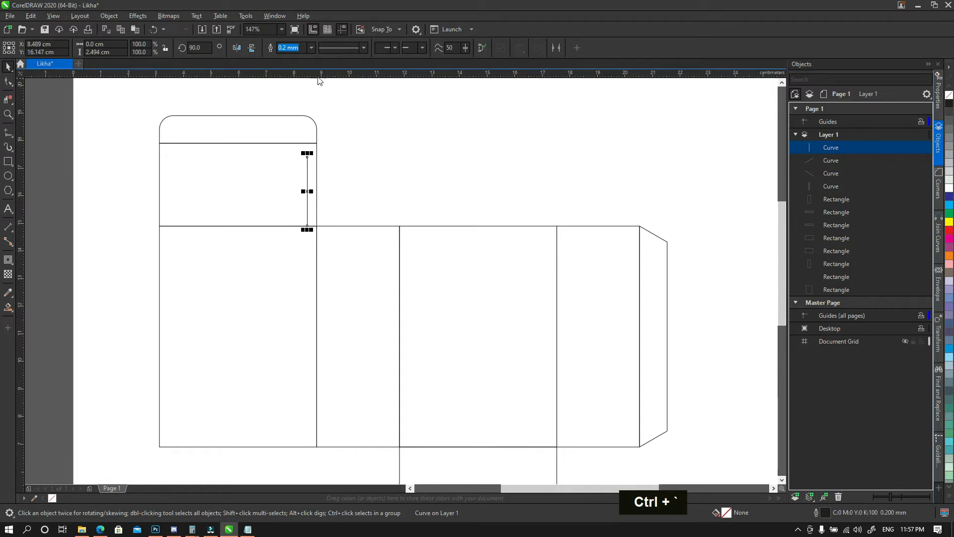
Step: Add a horizontal guideline level with the upper end of the vertical reference line
drag(307, 125, 308, 158)
key(alt+s)
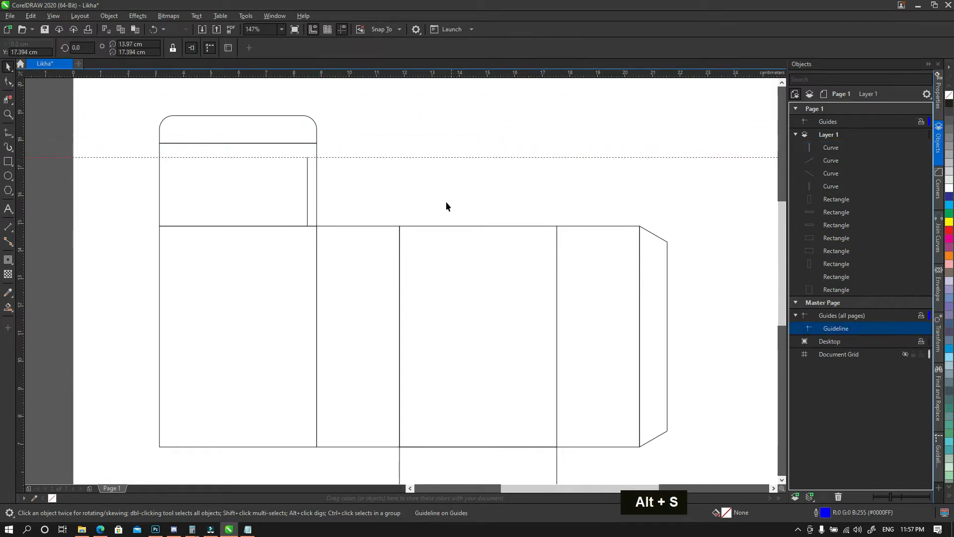
click(443, 197)
Step: Draw a dust flap outline up to the guideline above the second panel, about 2.9 x 2.5 cm, with a 45-degree left base and a slanted, notched right side
key(a)
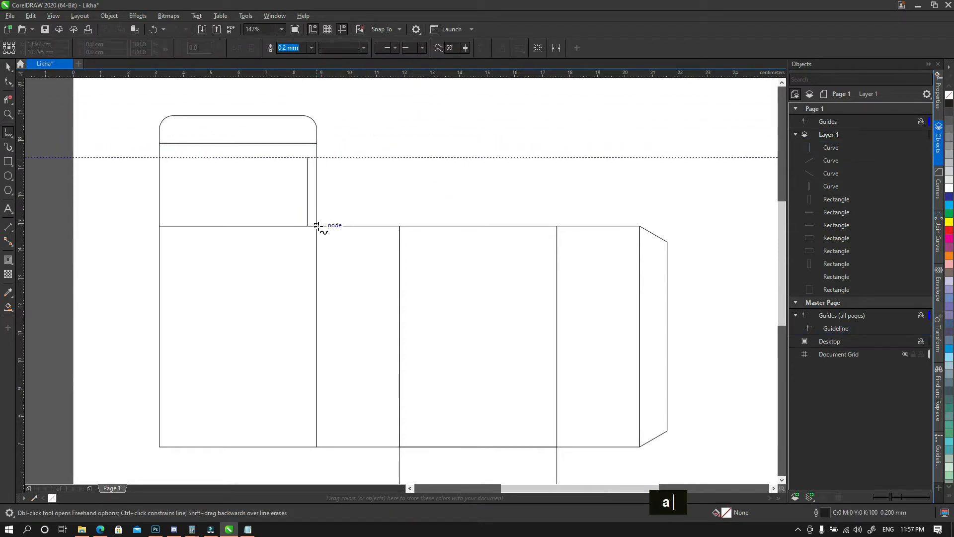
click(317, 225)
ctrl+click(327, 216)
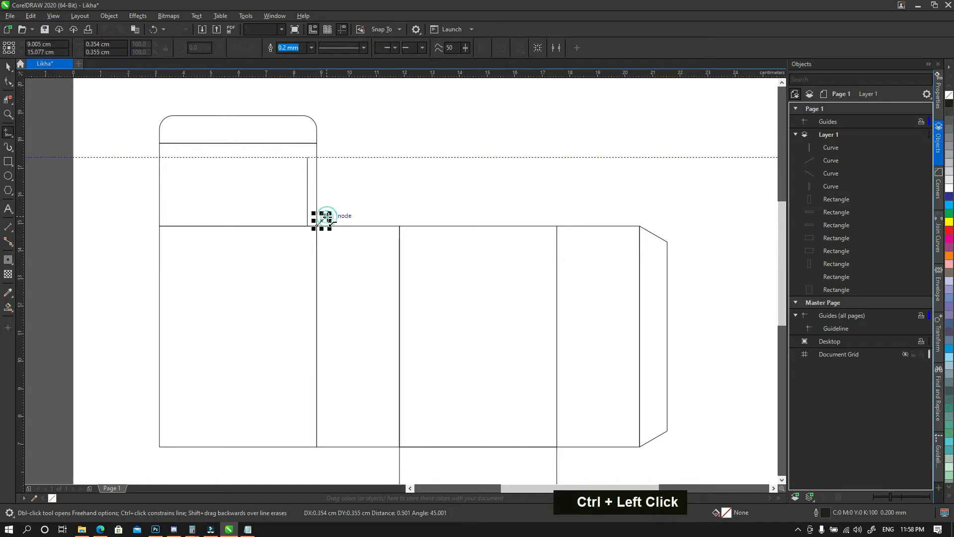
ctrl+click(326, 215)
ctrl+click(327, 156)
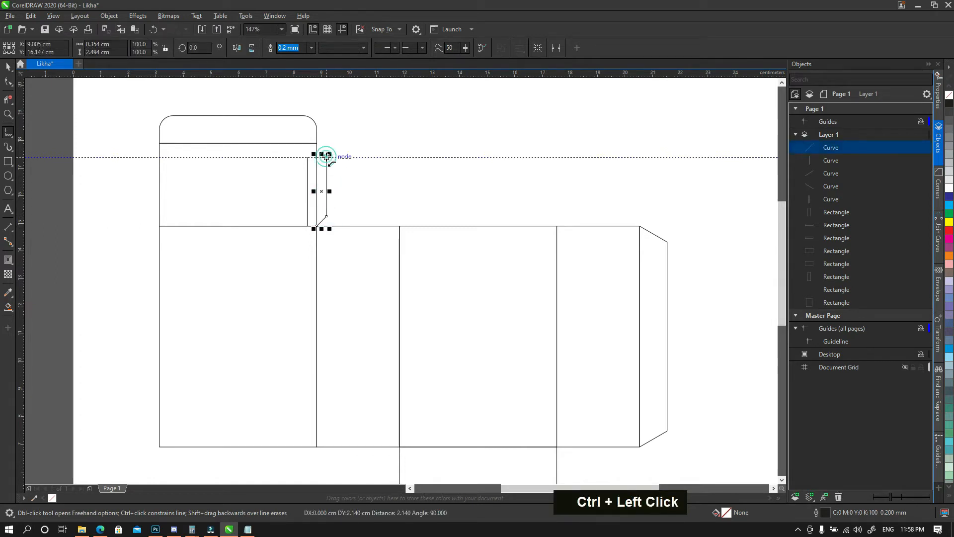
ctrl+click(379, 157)
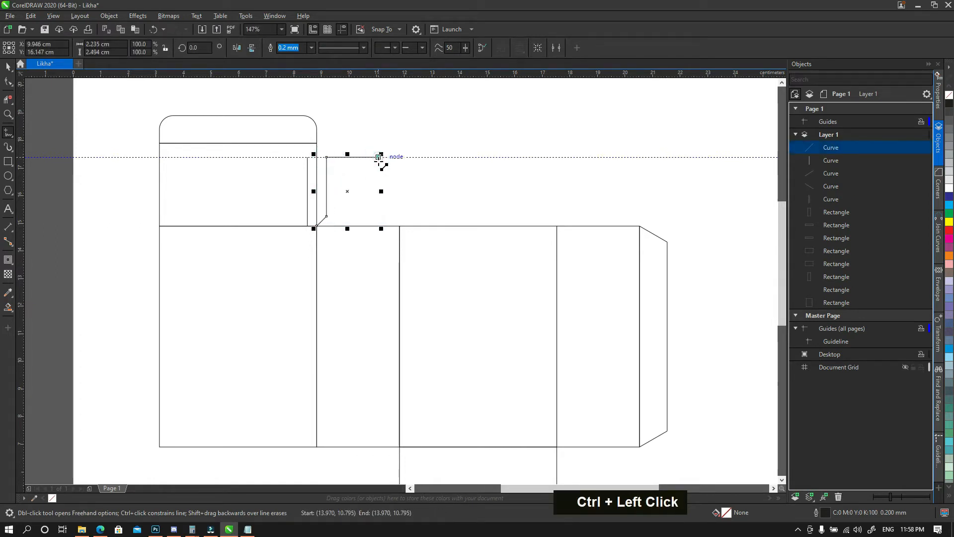
ctrl+click(392, 208)
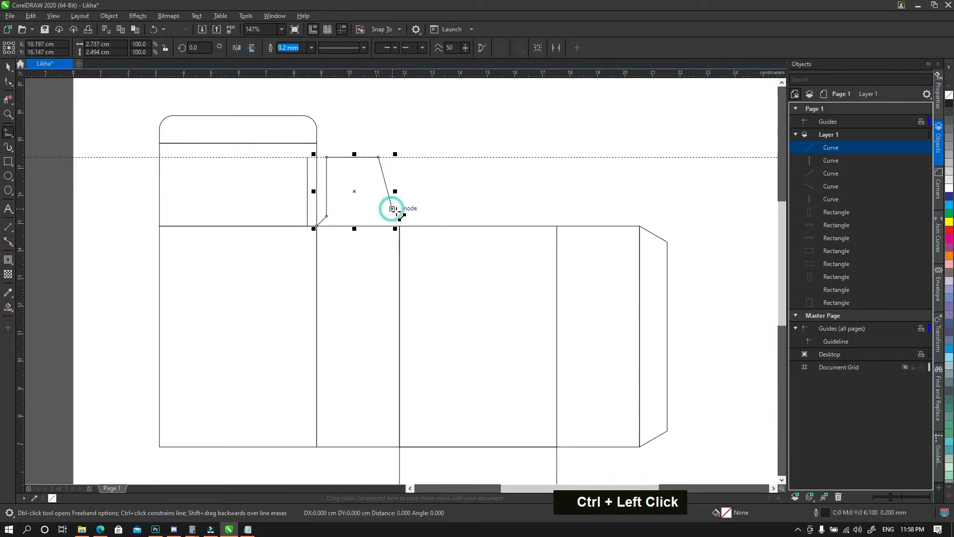
ctrl+click(399, 212)
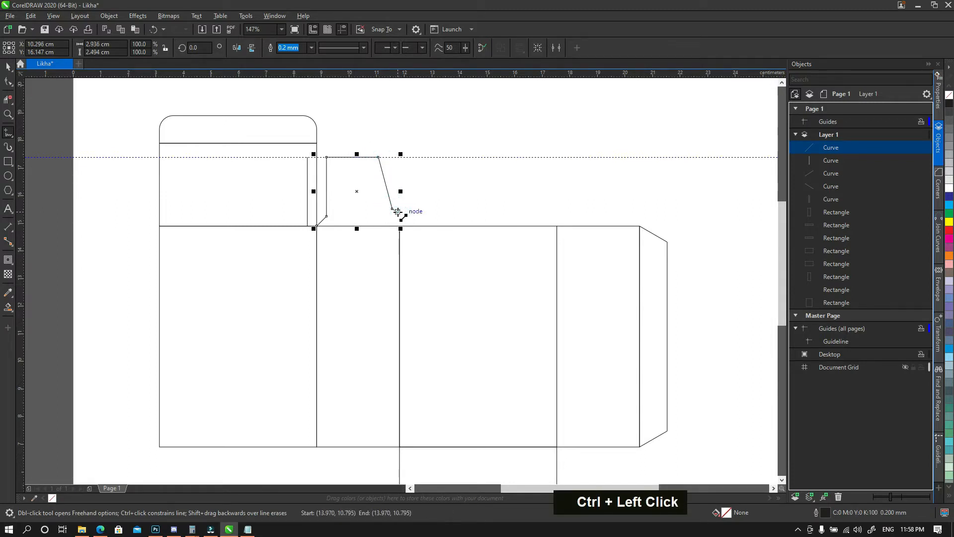
ctrl+click(399, 227)
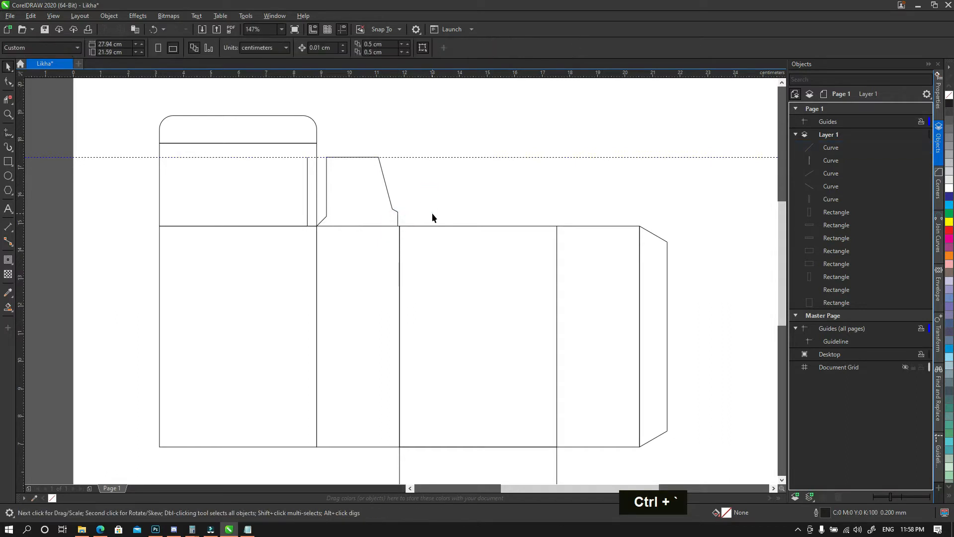
Step: Lower the top edge of the dust flap above the second panel so the flap is about 2.3 cm tall
key(z)
click(397, 226)
key(ctrl+grave)
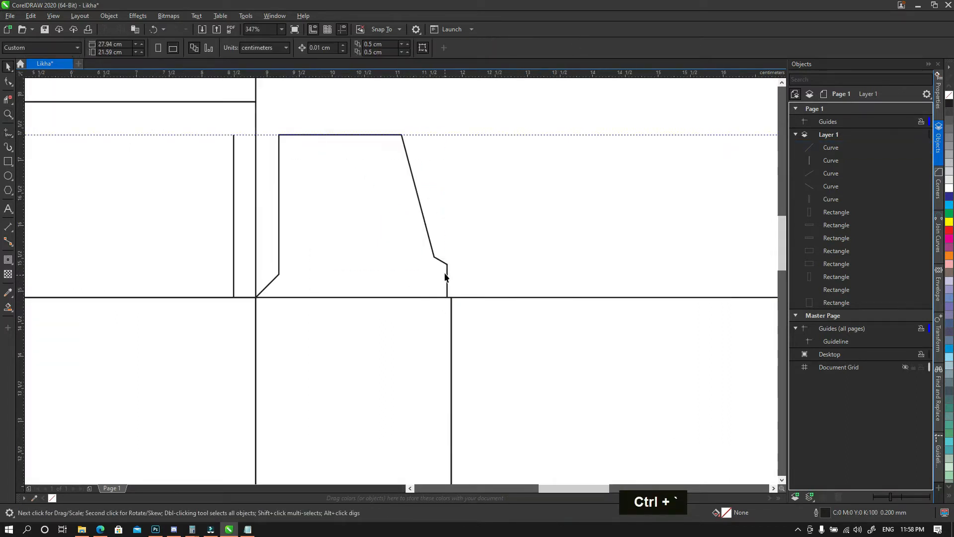
key(F3)
click(445, 238)
key(z)
drag(353, 160, 462, 284)
key(ctrl+grave)
key(n)
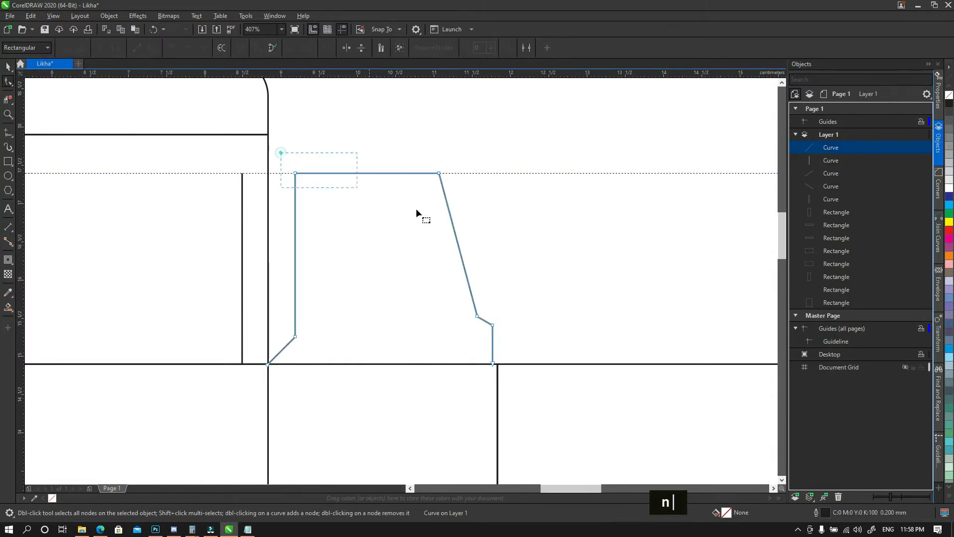
mouse_move(438, 174)
mouse_down()
mouse_move(438, 189)
mouse_move(463, 213)
mouse_up()
key(ctrl+grave)
Step: Round the dust flap's upper right corner with a 0.5 cm fillet
key(n)
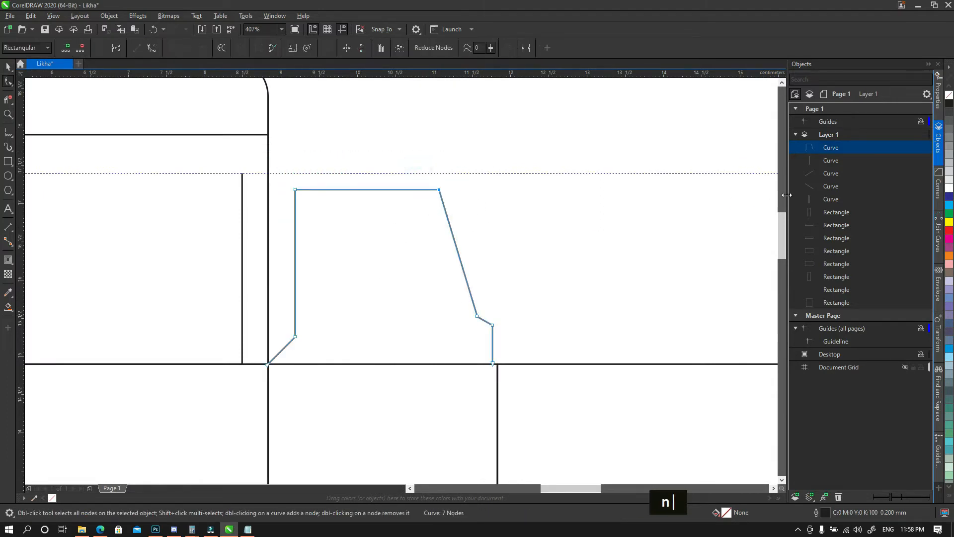
click(935, 191)
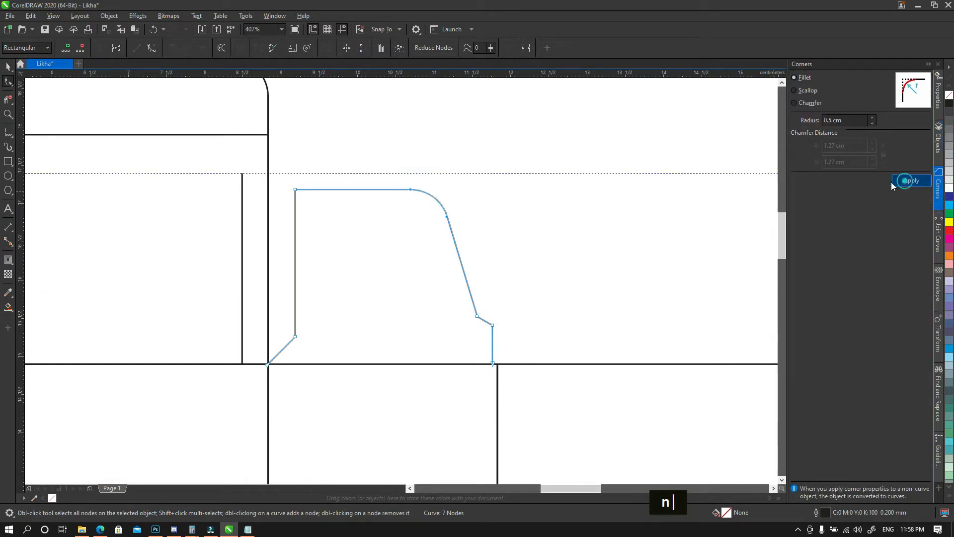
click(910, 180)
key(ctrl+grave)
click(539, 216)
Step: Delete the vertical reference line in the lid and the horizontal guideline
key(F3)
key(F3)
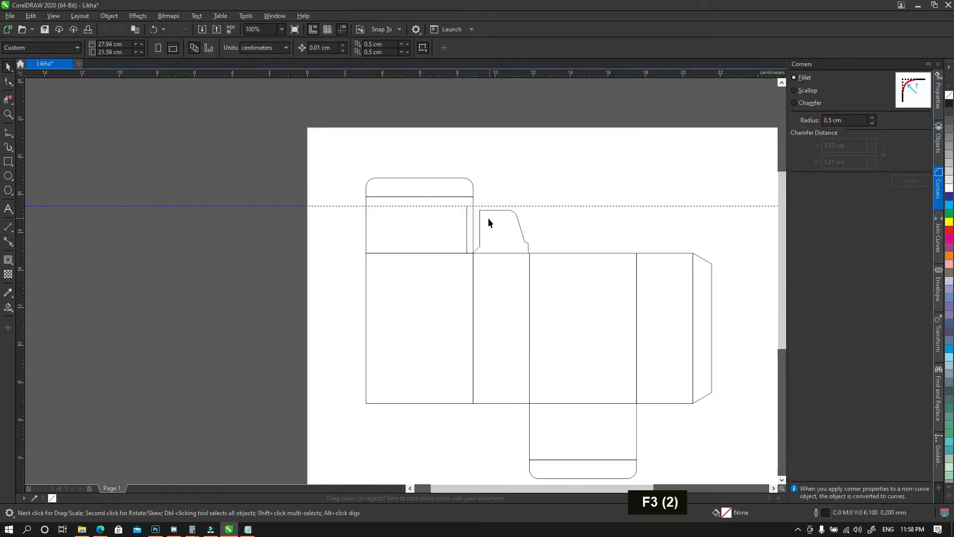
click(466, 224)
key(Delete)
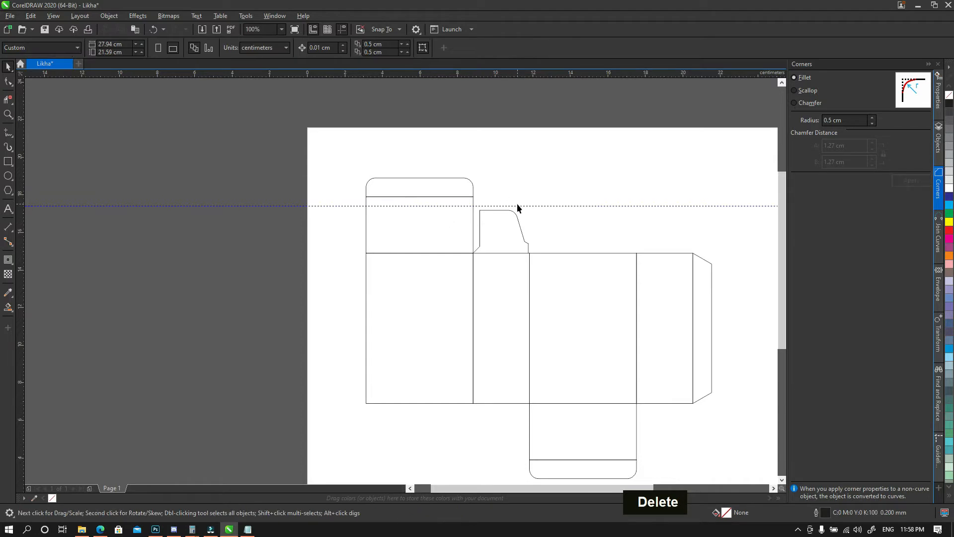
key(Delete)
Step: Place a mirrored copy of the dust flap above the fourth panel and select both flaps
click(520, 223)
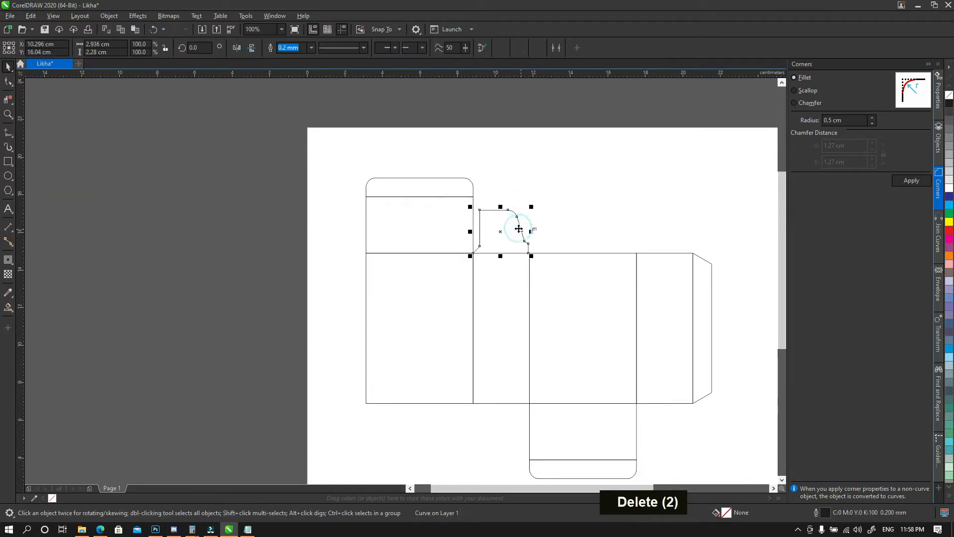
drag(471, 232, 694, 253)
shift+click(518, 231)
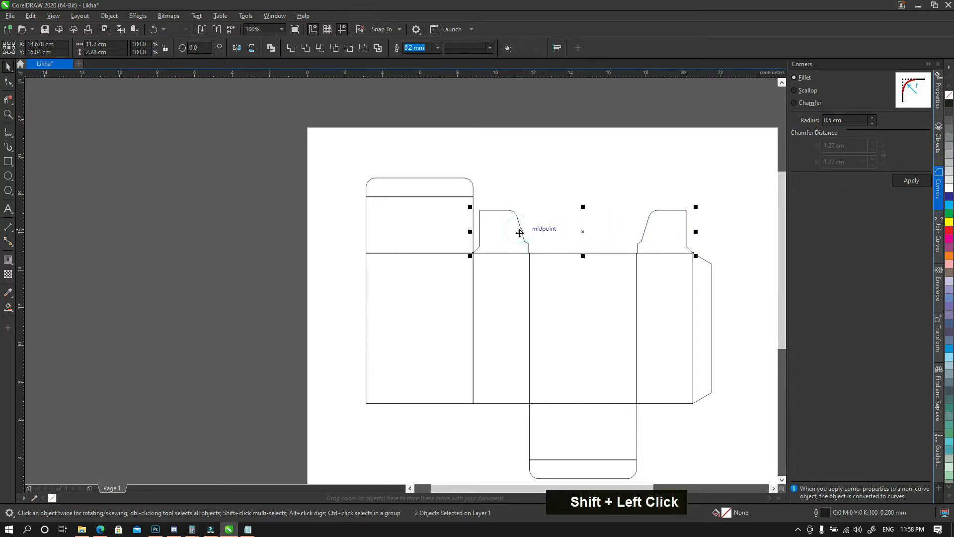
Step: Copy both dust flaps mirrored vertically and place the copies on the lower edges of the second and fourth panels
drag(585, 206, 582, 298)
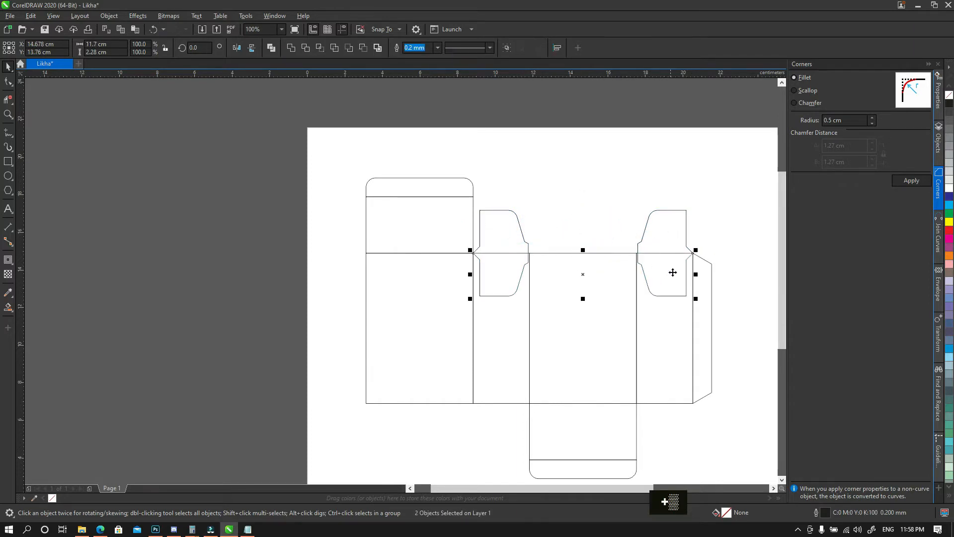
drag(694, 254, 694, 403)
click(729, 435)
Step: Smart-fill every panel, lid, tuck flap, dust flap and the glue flap of the box with orange
drag(628, 338, 552, 272)
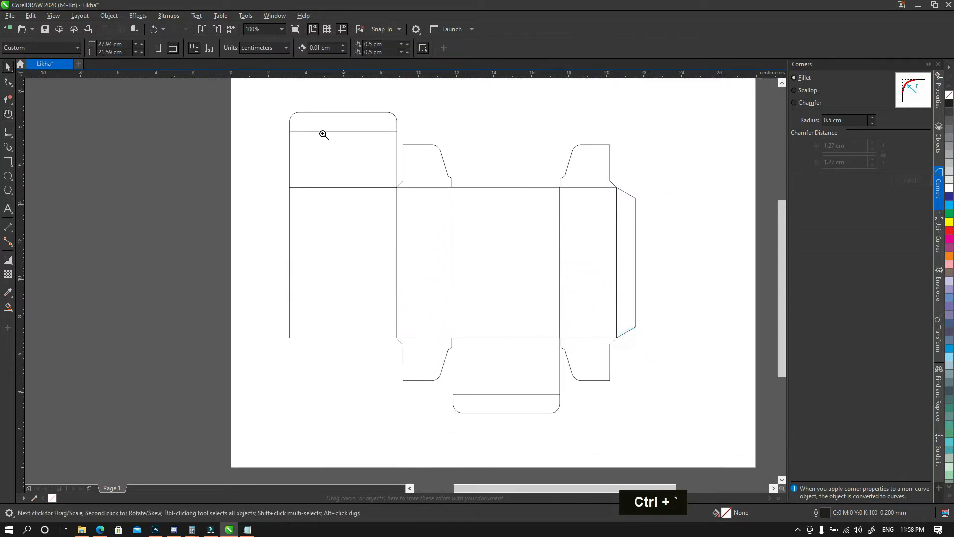
key(z)
drag(271, 95, 663, 432)
key(ctrl+grave)
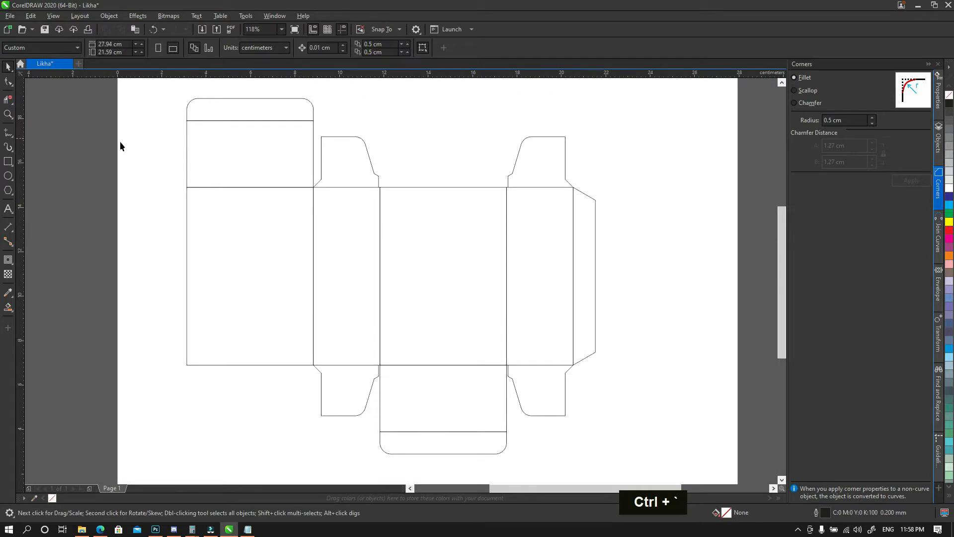
click(8, 308)
click(262, 115)
click(262, 147)
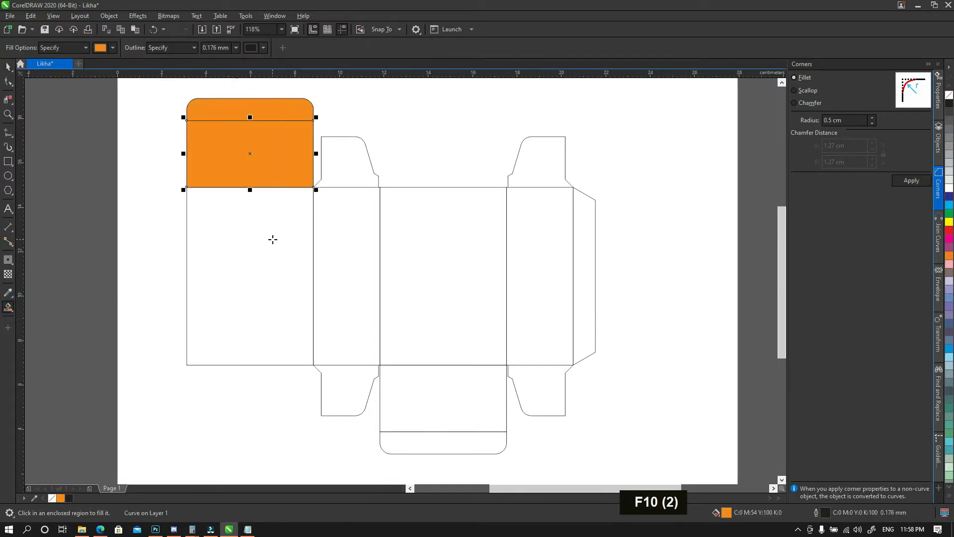
click(273, 238)
click(341, 175)
click(353, 247)
click(355, 387)
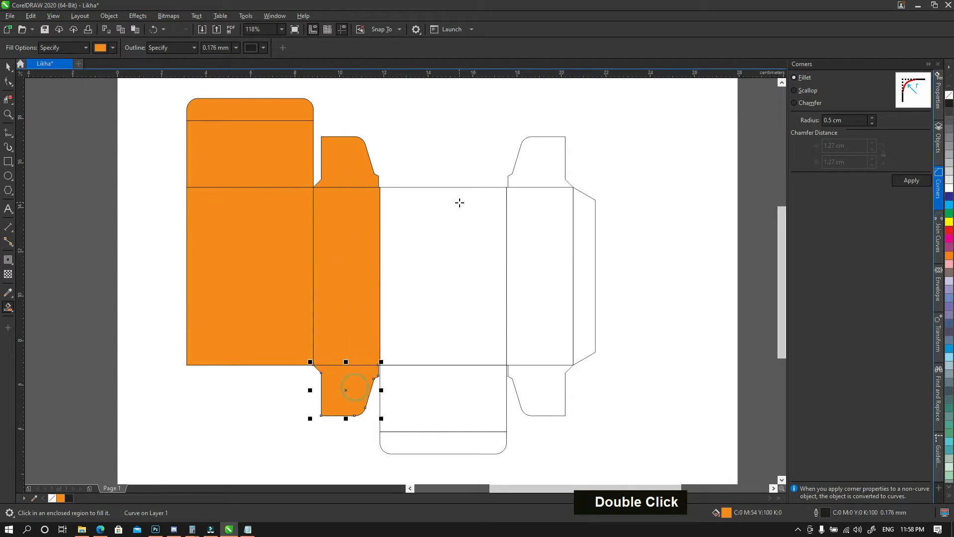
click(458, 237)
click(539, 169)
click(537, 275)
click(586, 271)
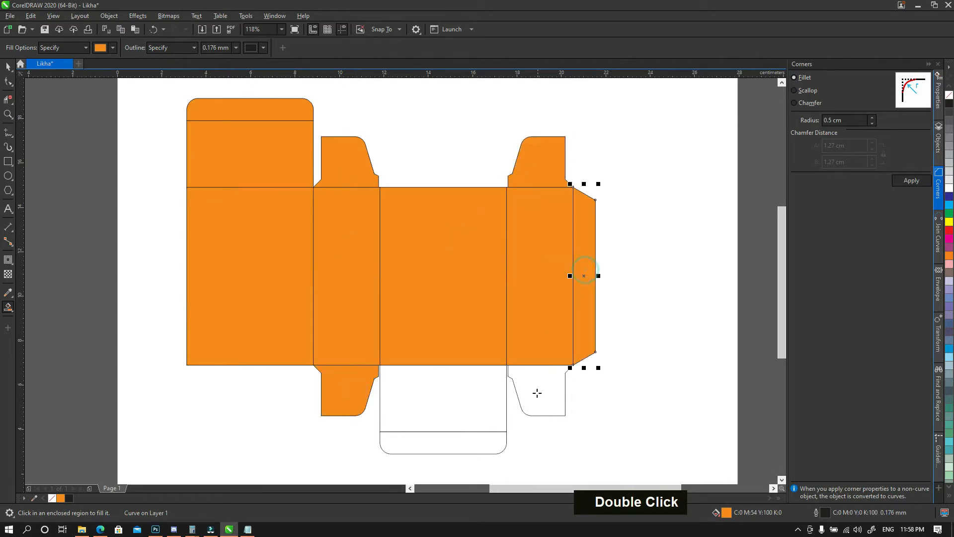
click(536, 393)
click(471, 390)
click(467, 440)
key(ctrl+grave)
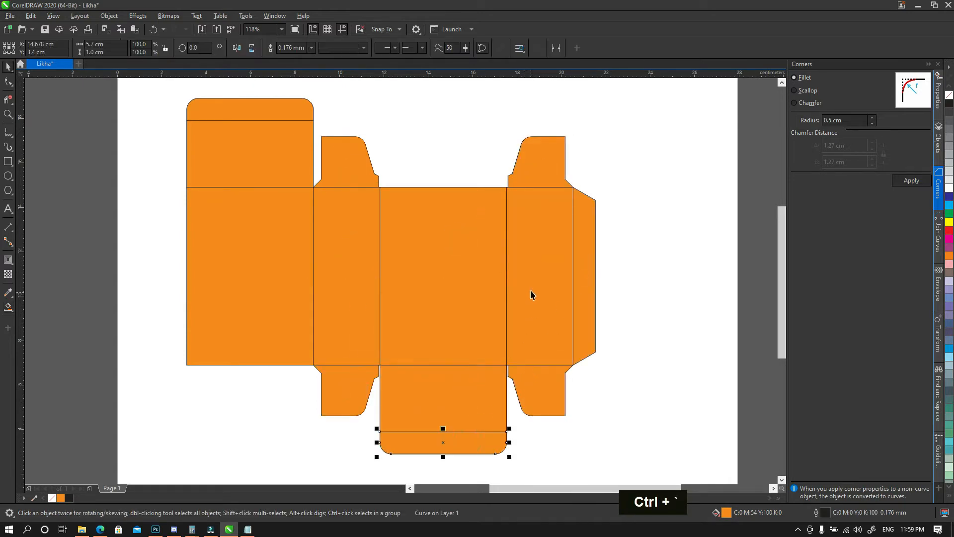
Step: Weld all the orange filled pieces into one single box shape
click(939, 139)
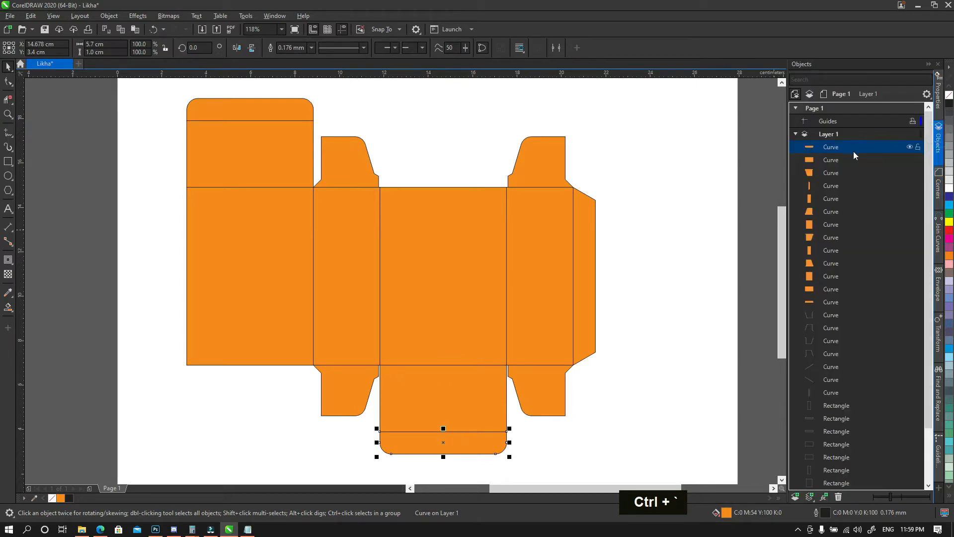
shift+click(836, 304)
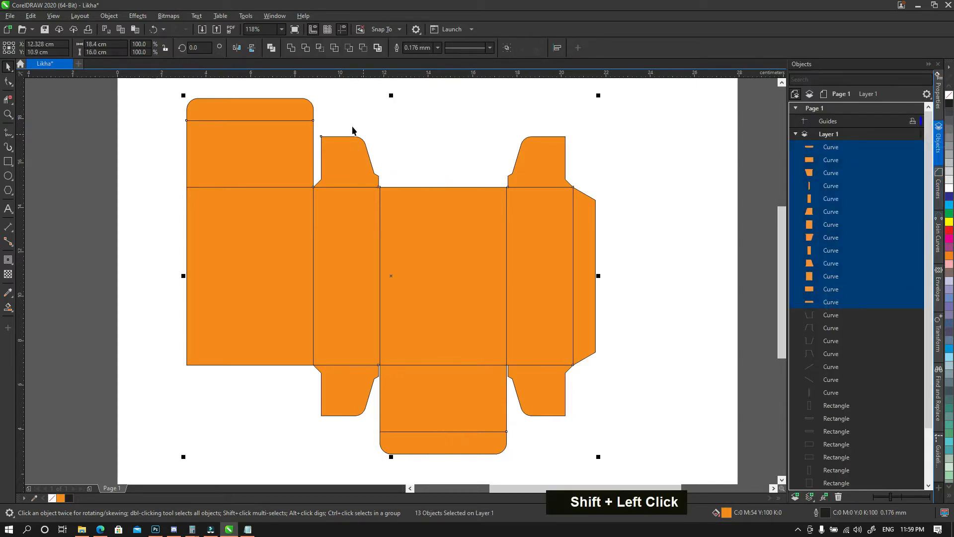
click(293, 50)
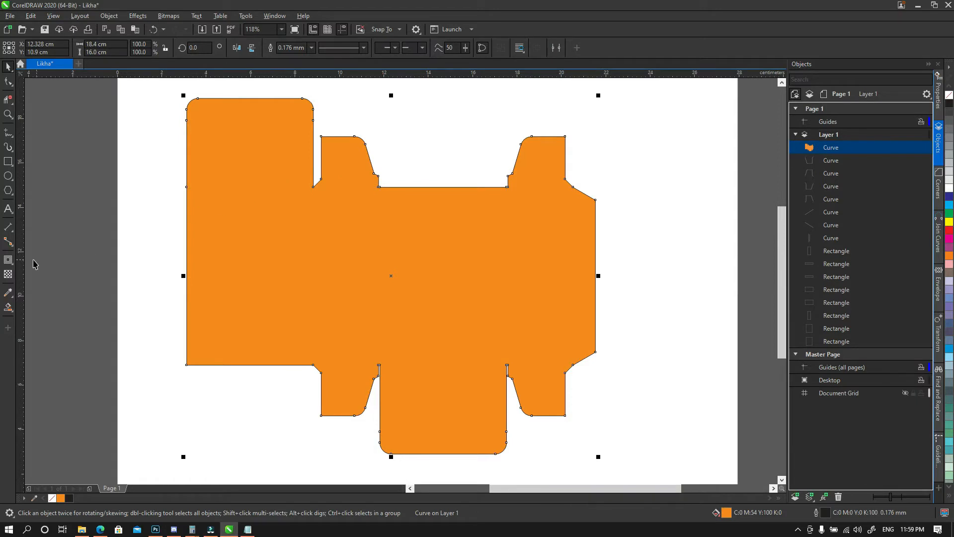
Step: Add a one-step outside contour around the welded orange box shape
drag(440, 255, 463, 96)
key(ctrl+grave)
click(412, 108)
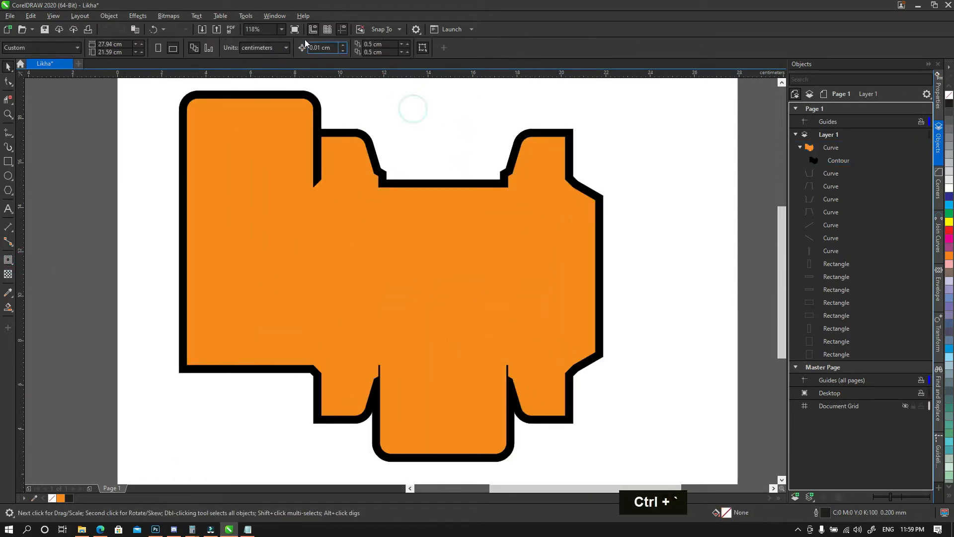
Step: Switch the drawing units to millimetres and set the contour offset to 3 mm
click(263, 48)
click(261, 68)
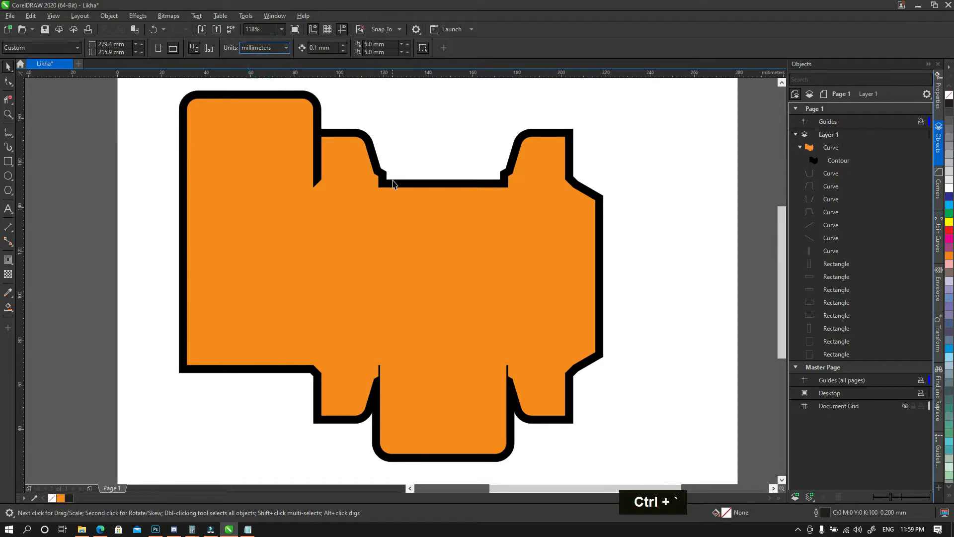
click(398, 191)
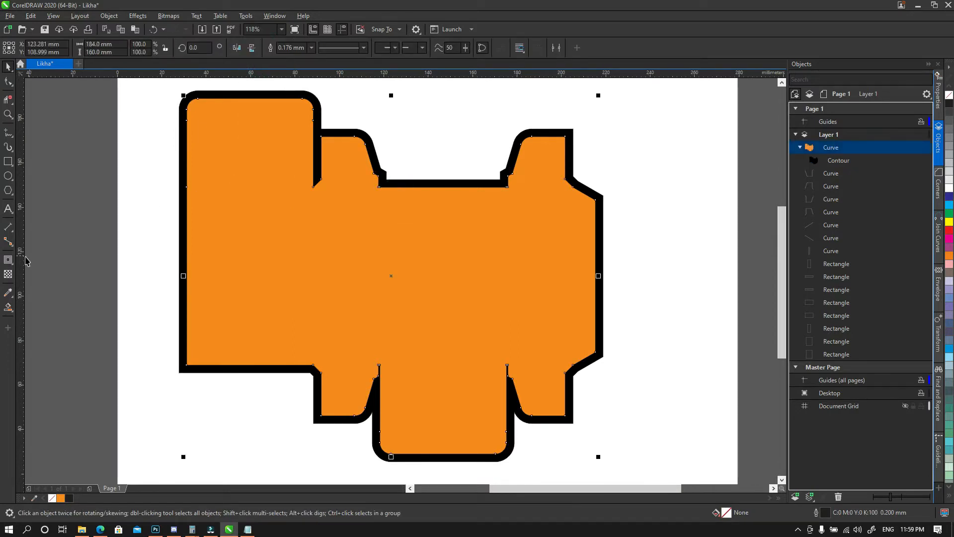
click(8, 259)
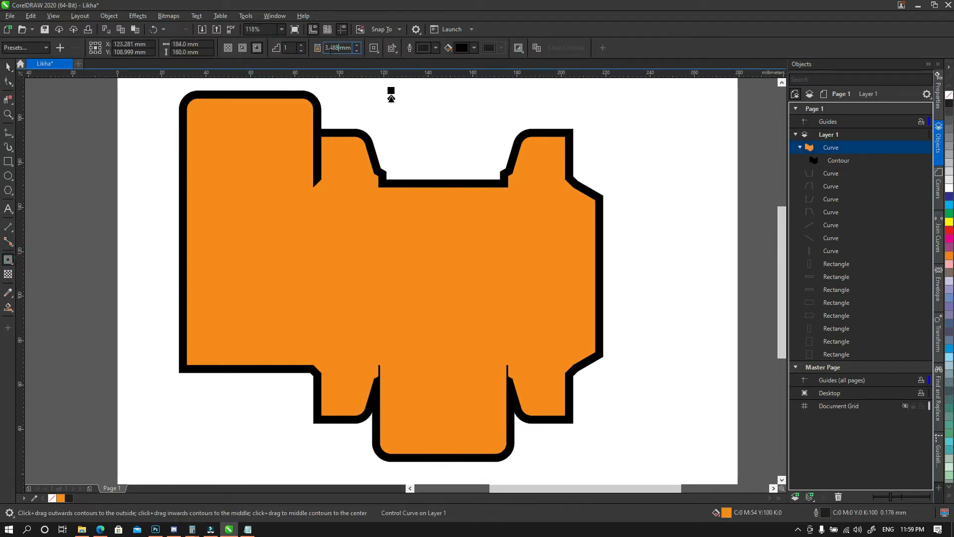
text(3)
key(Return)
key(ctrl+grave)
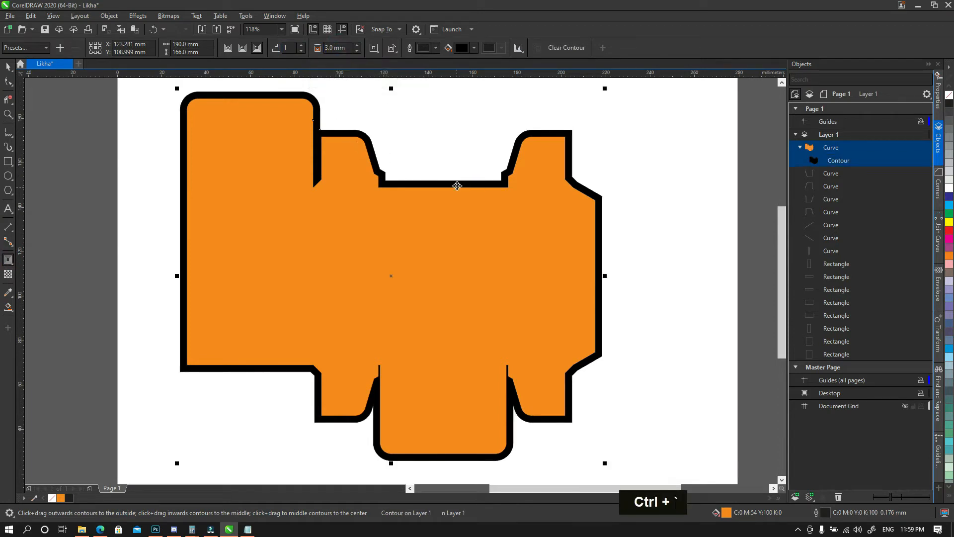
Step: Break the contour apart from the box shape and delete the orange shape
right_click(458, 187)
double_click(478, 197)
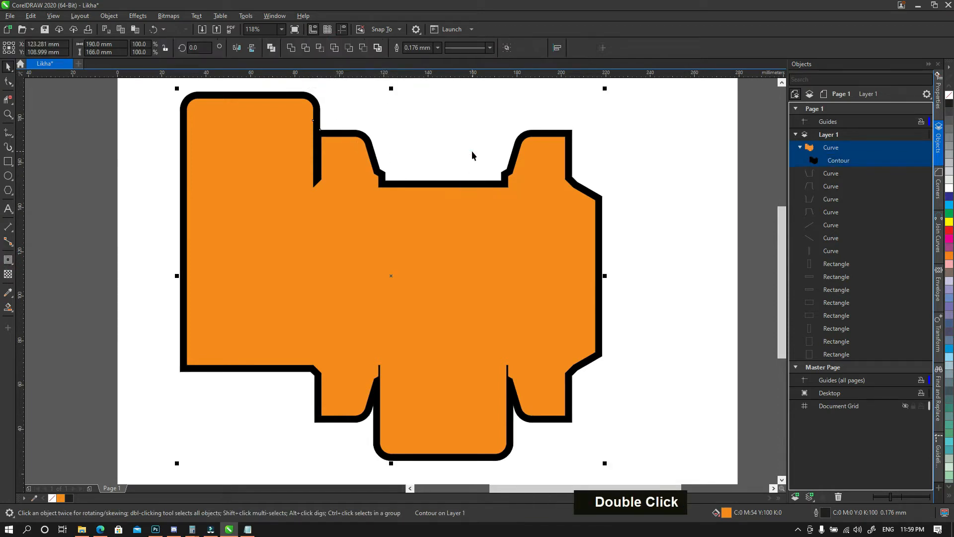
click(491, 223)
key(Delete)
Step: Give the black contour shape a magenta outline and remove its fill
click(502, 194)
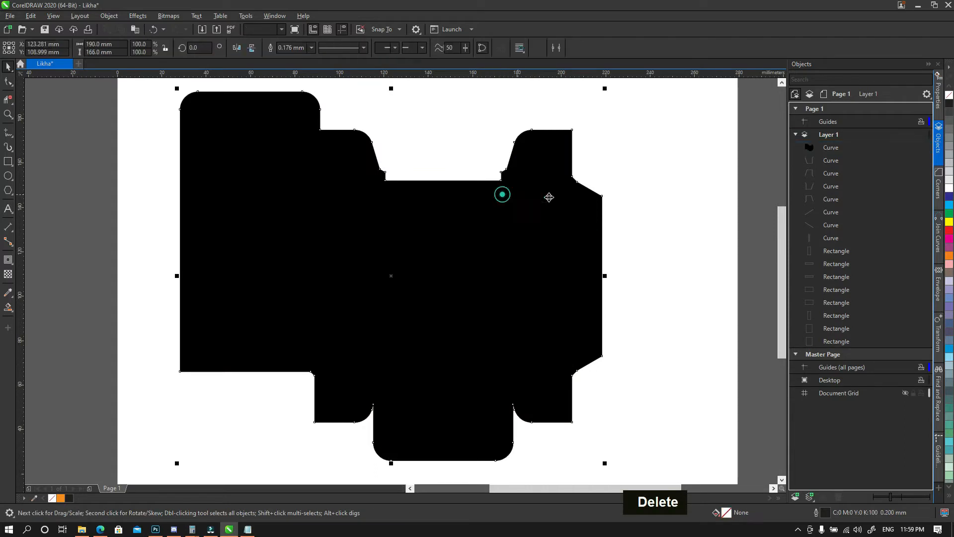
right_click(949, 242)
click(949, 95)
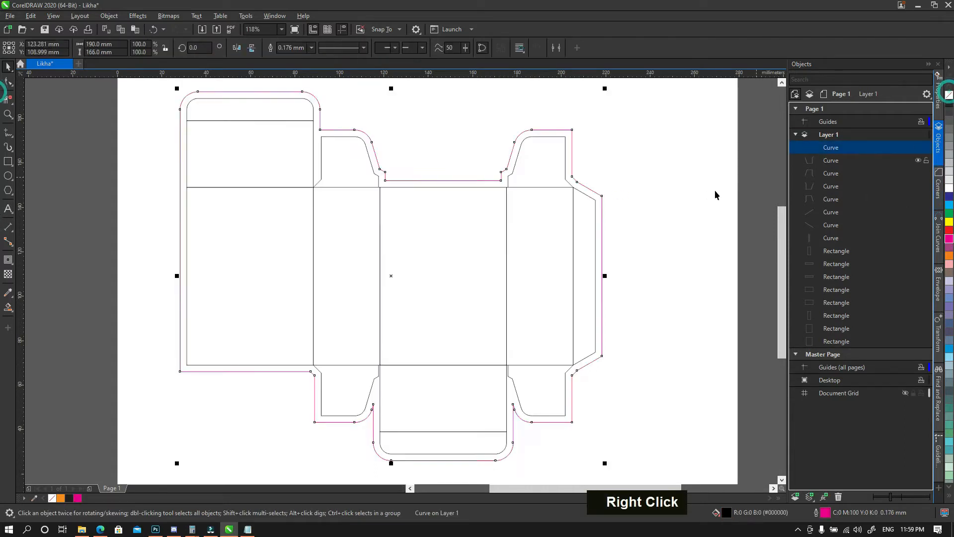
Step: Send the magenta outline behind all other objects and set the drawing units back to centimetres
key(shift+Next)
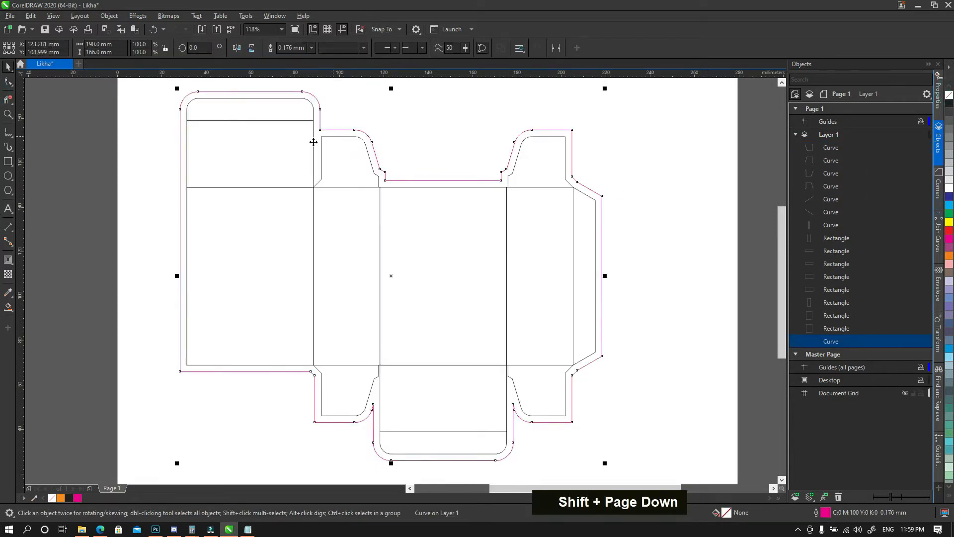
click(132, 196)
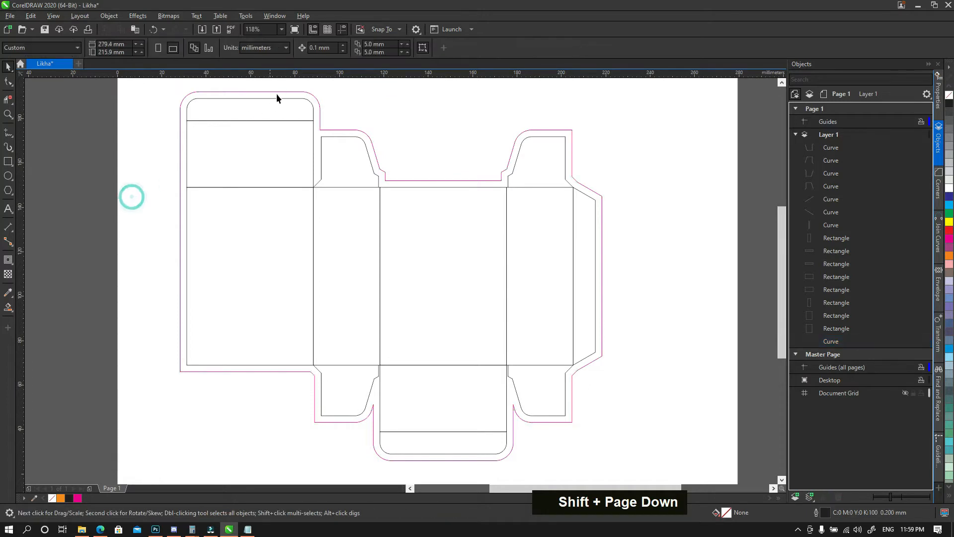
click(286, 47)
click(260, 158)
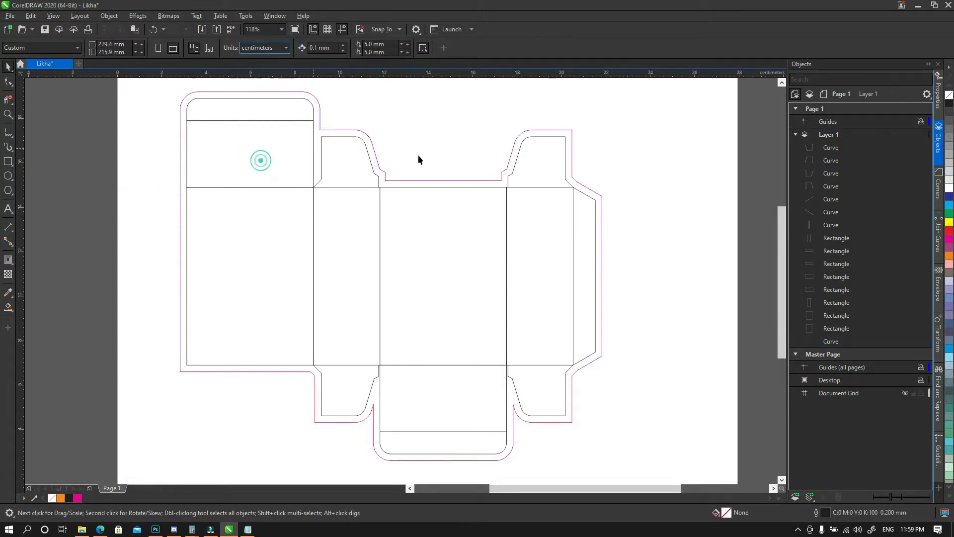
Step: Add the artistic text "Likha" near the upper edge of the third panel
key(space)
drag(436, 171, 544, 263)
key(F10)
key(F10)
key(space)
key(space)
key(z)
key(ctrl+grave)
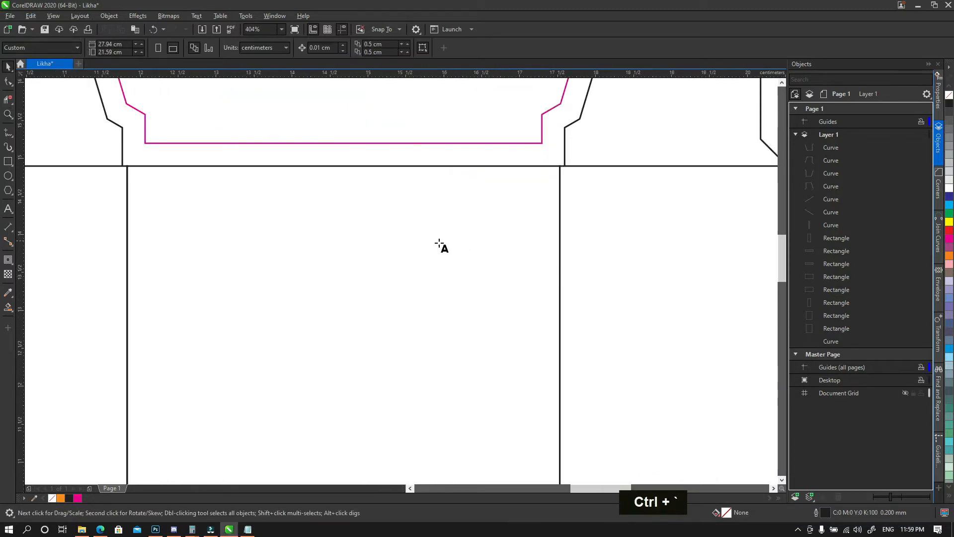
key(t)
click(412, 229)
text(Likh)
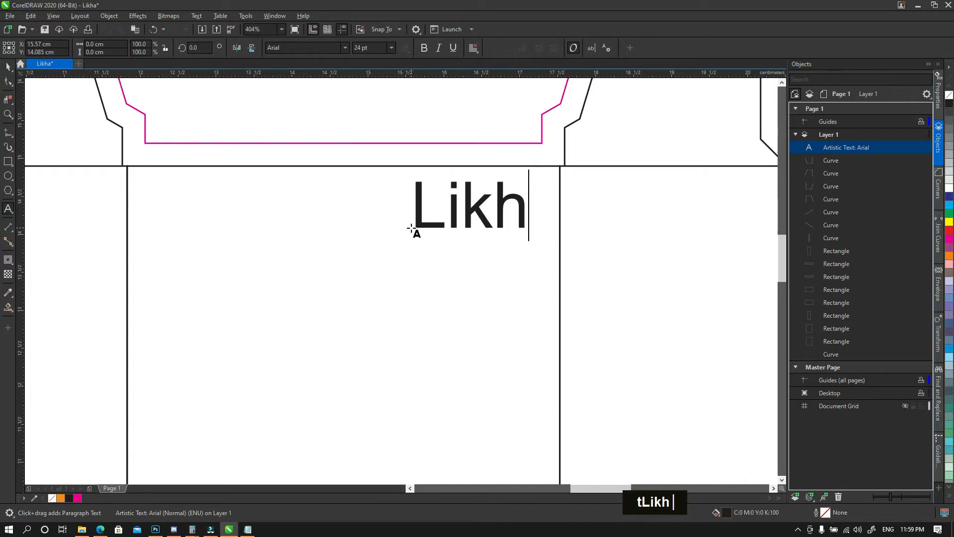
text(a)
Step: Change the font of the Likha text to Edwardian Script ITC
key(ctrl+grave)
click(345, 47)
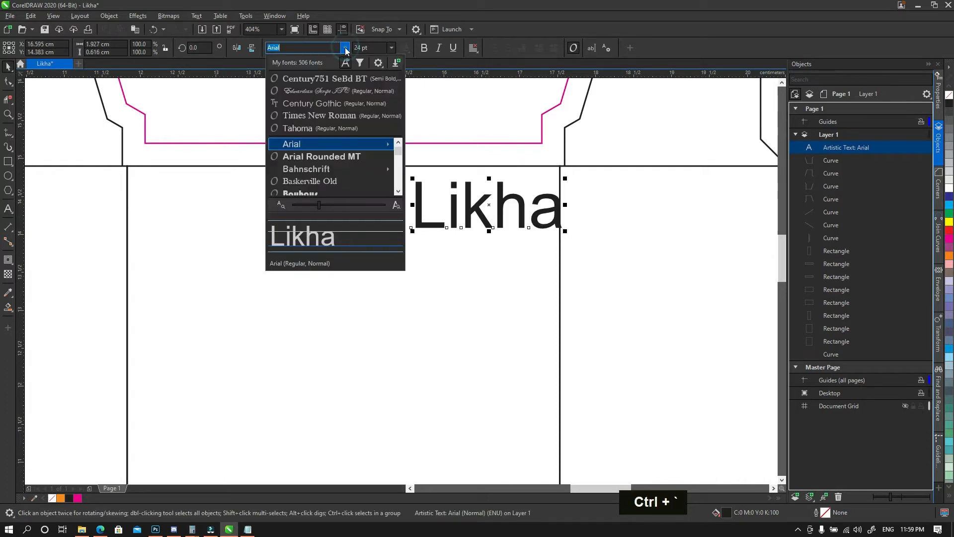
click(328, 91)
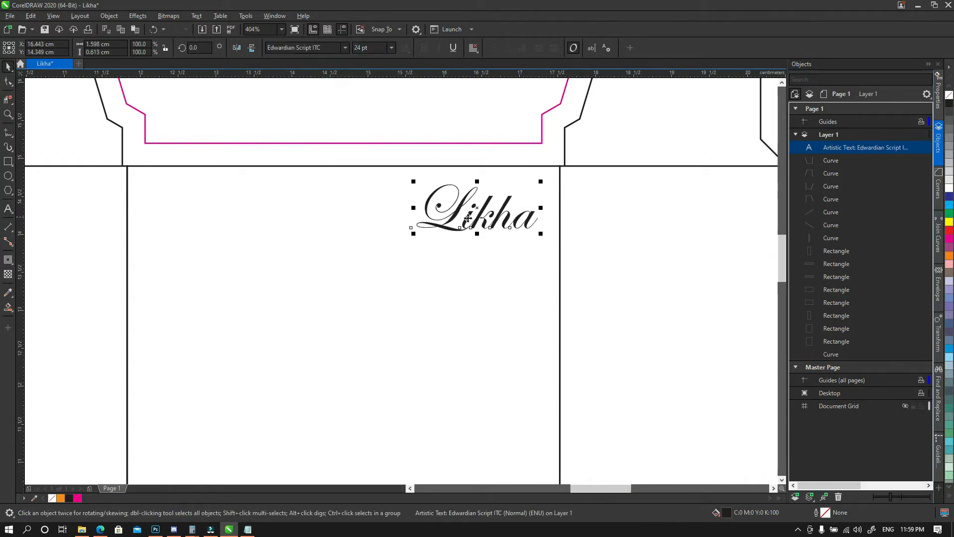
Step: Move the Likha text closer to the middle of the third panel and set its alignment to centre
drag(427, 224, 418, 224)
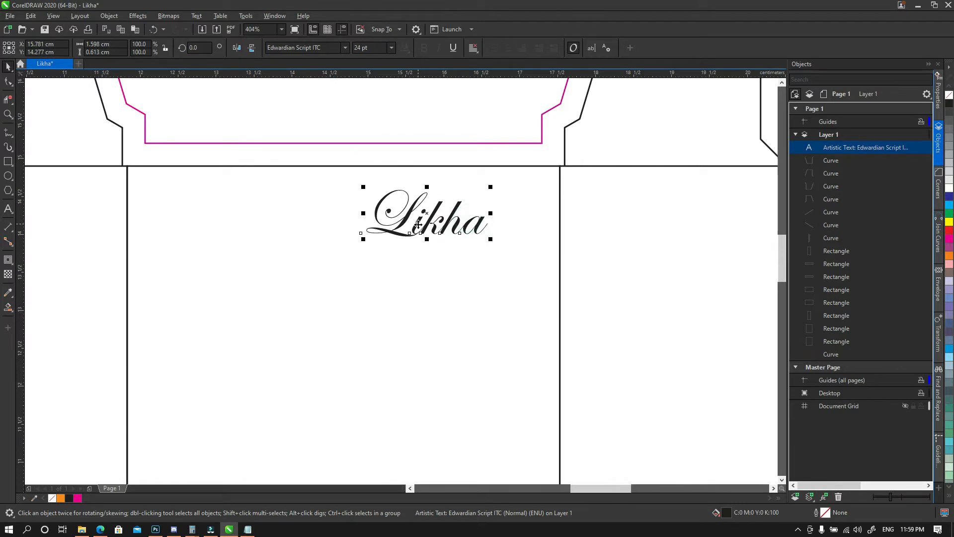
click(470, 48)
click(475, 87)
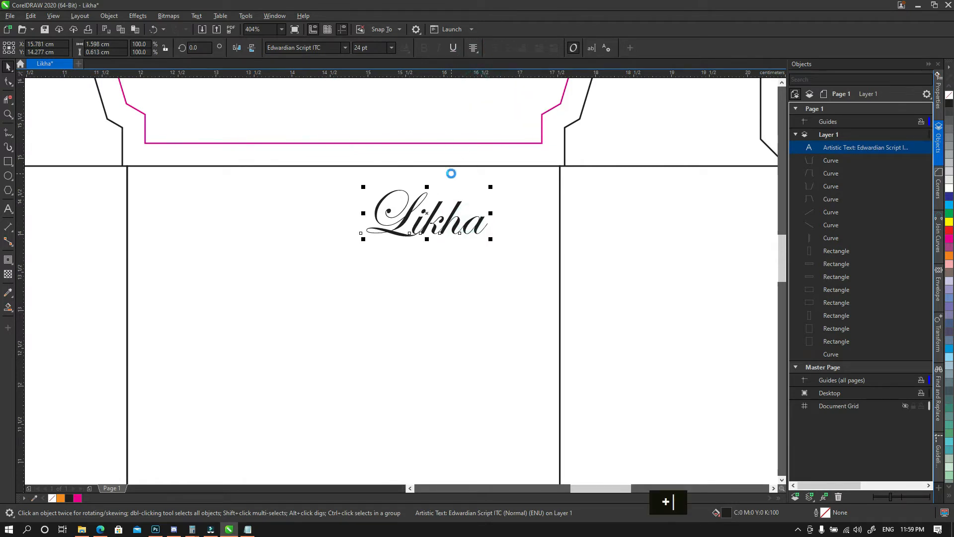
Step: Duplicate the Likha text and place the copy directly below the original
key(KP_Add)
drag(437, 208, 432, 262)
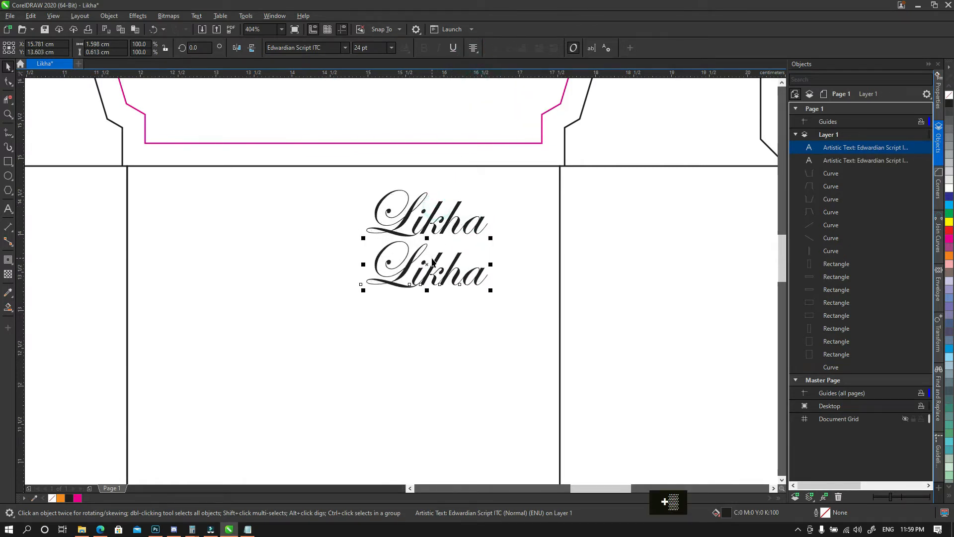
double_click(432, 262)
double_click(431, 262)
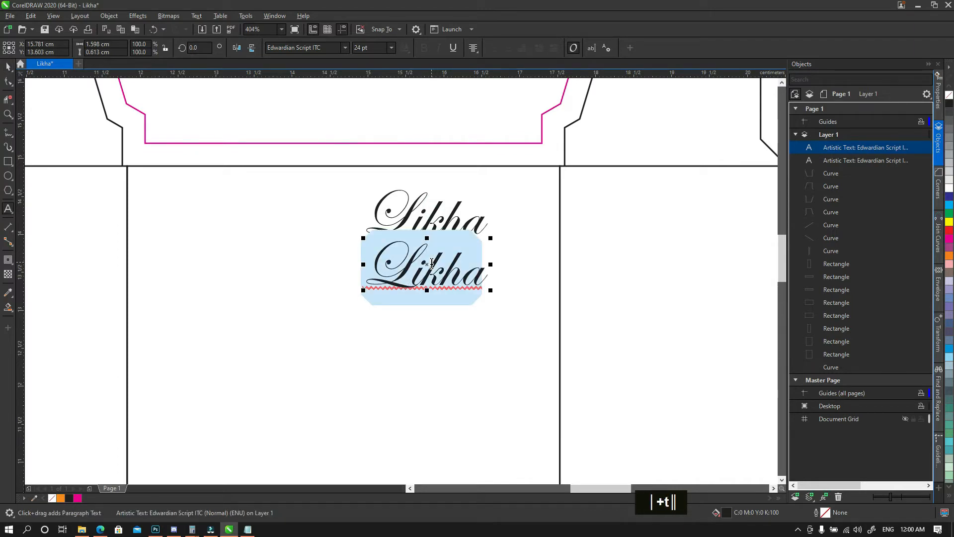
text(t)
key(F10)
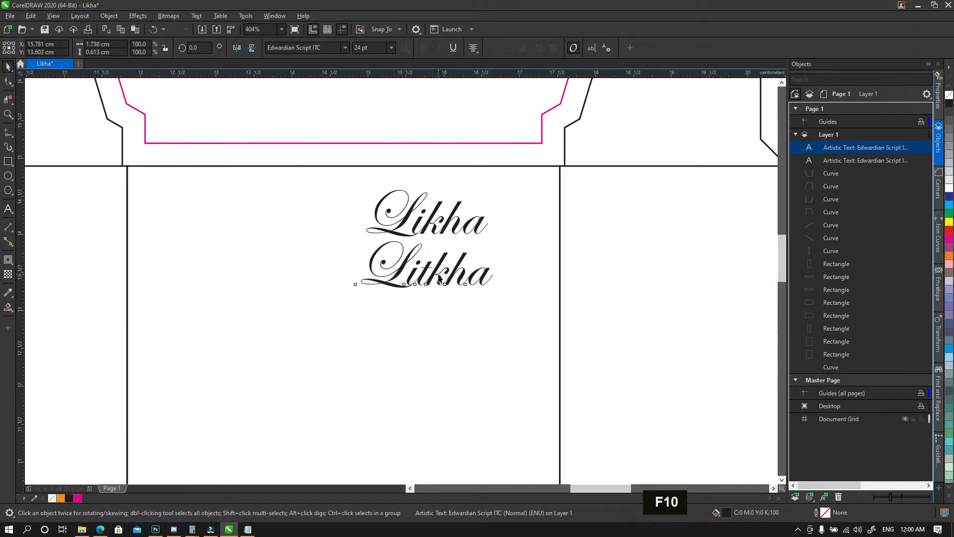
Step: Replace the wording of the lower text copy with "ESSENTIALS"
click(438, 274)
double_click(439, 275)
double_click(439, 274)
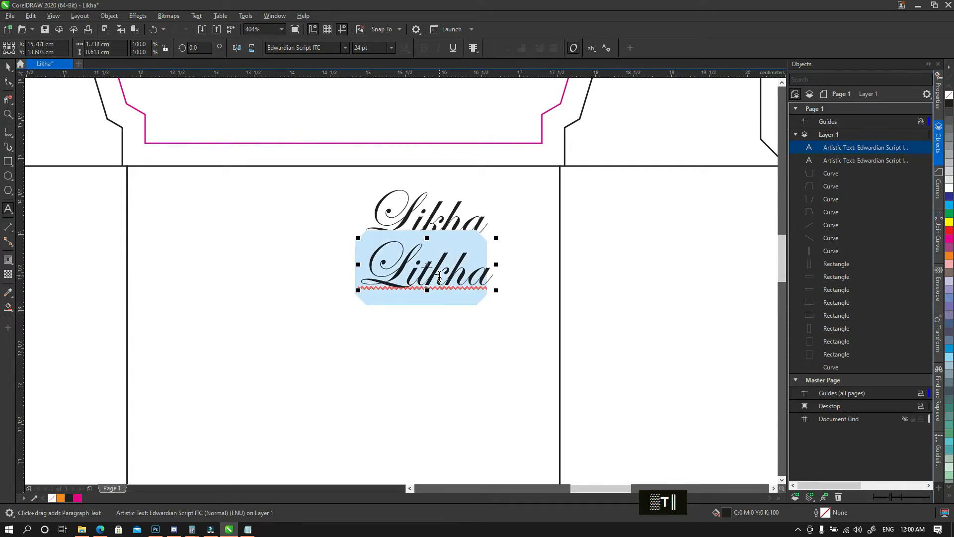
key(Caps_Lock)
text(E)
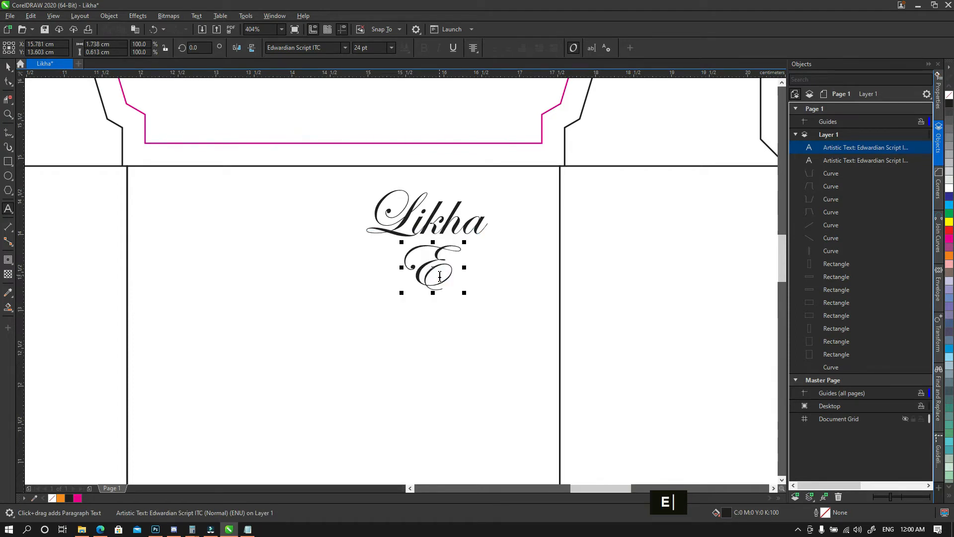
text(SSENTIAL)
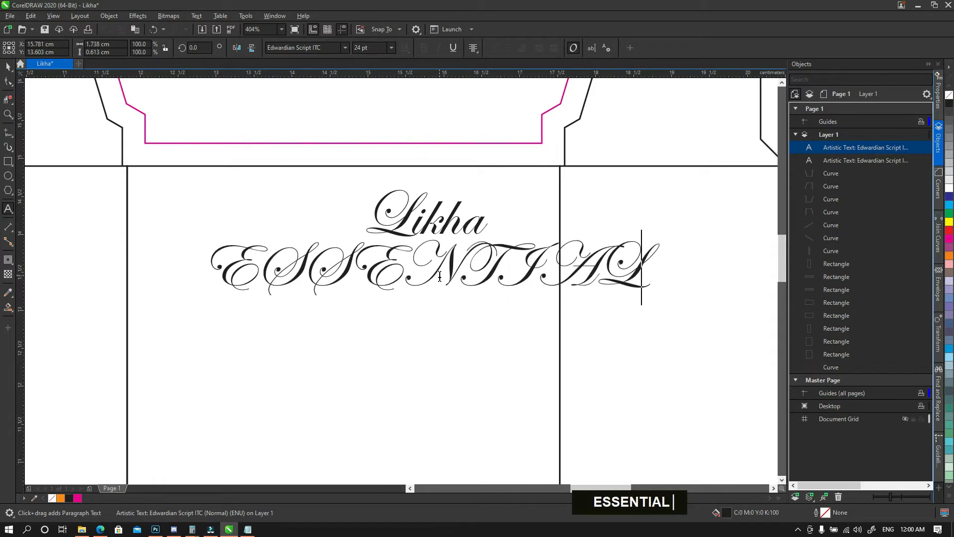
text(S)
key(ctrl+grave)
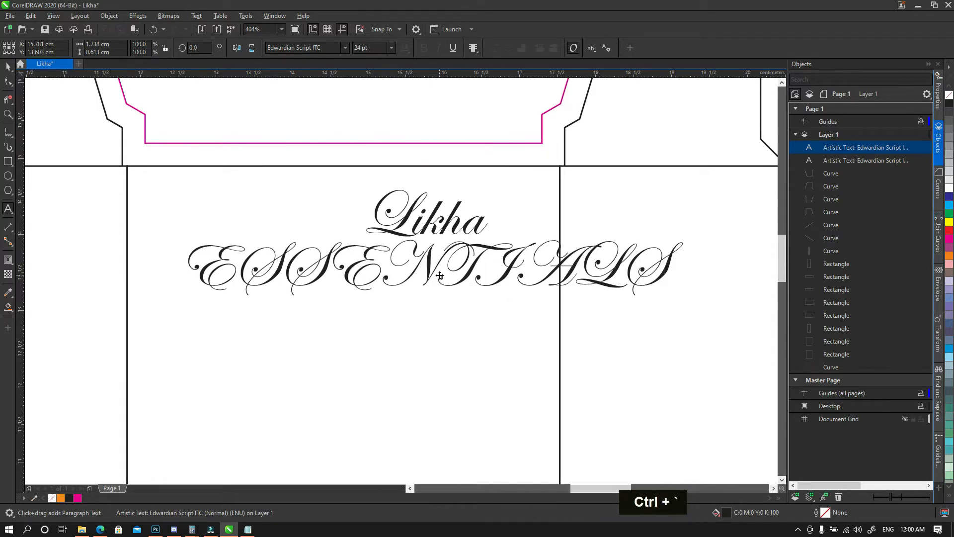
Step: Change the ESSENTIALS font to Century751 SeBd BT and shrink the text to about 5 pt beneath Likha
click(345, 47)
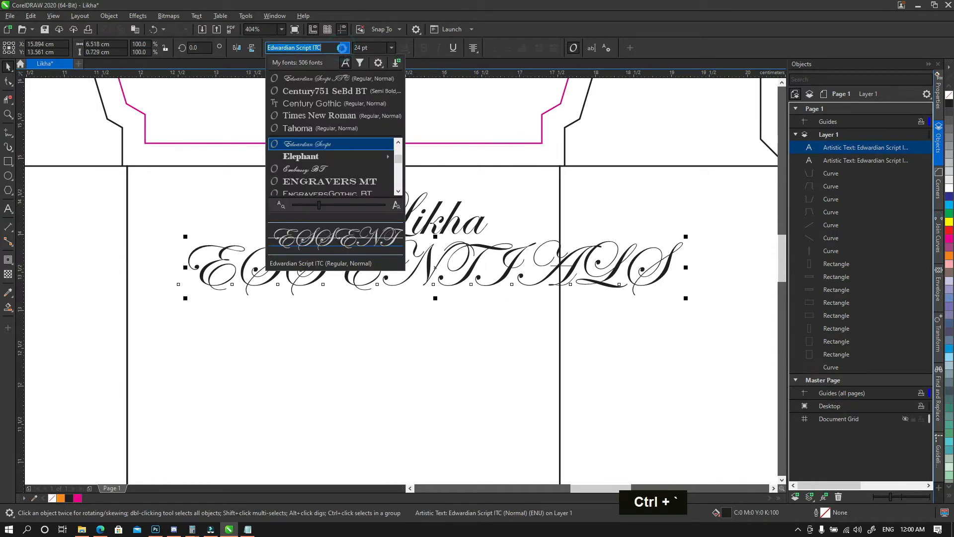
scroll(349, 143, up, 1)
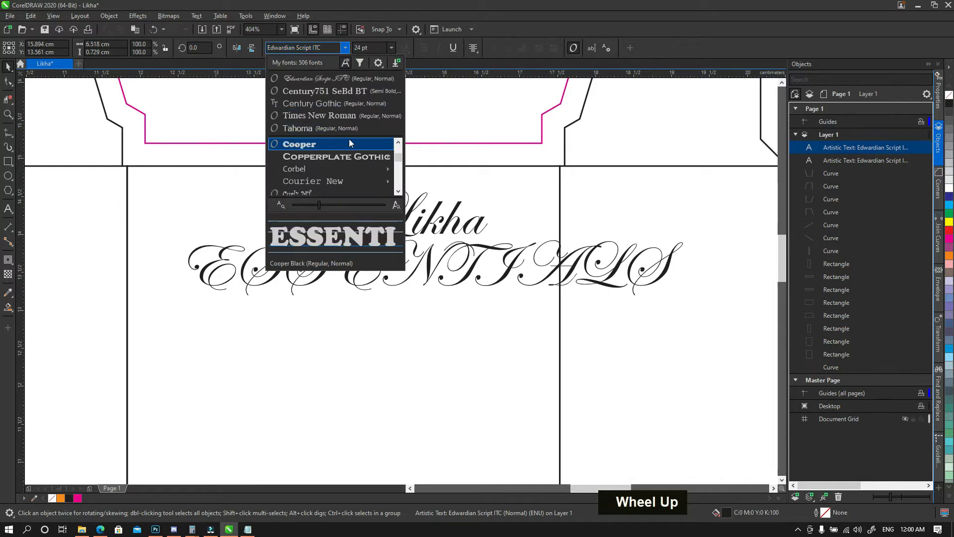
click(344, 90)
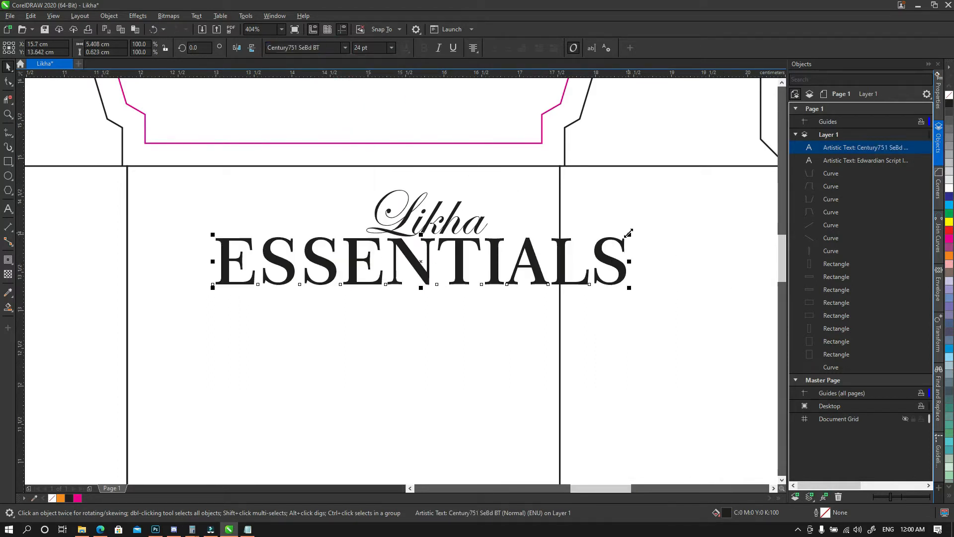
drag(629, 234, 445, 246)
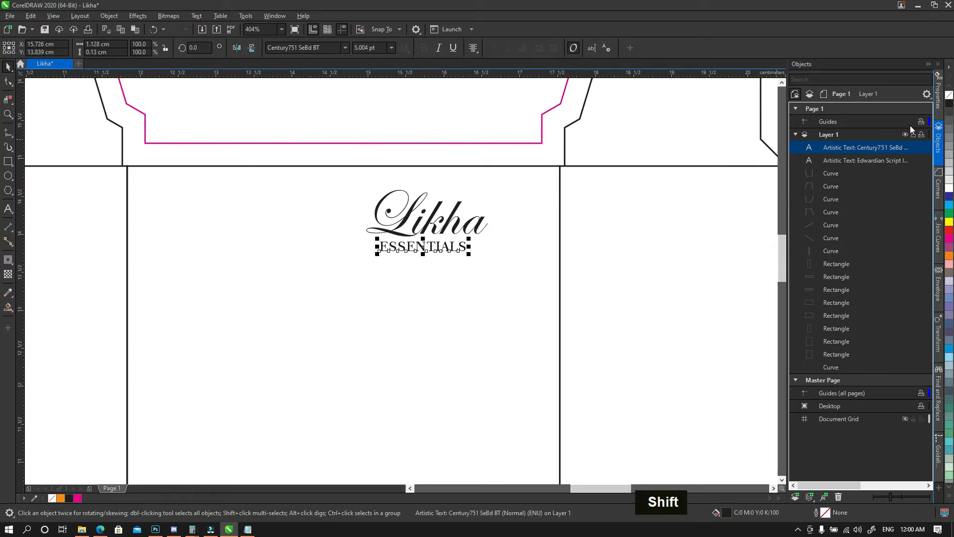
Step: Set the character spacing of the ESSENTIALS text to 100%
click(937, 98)
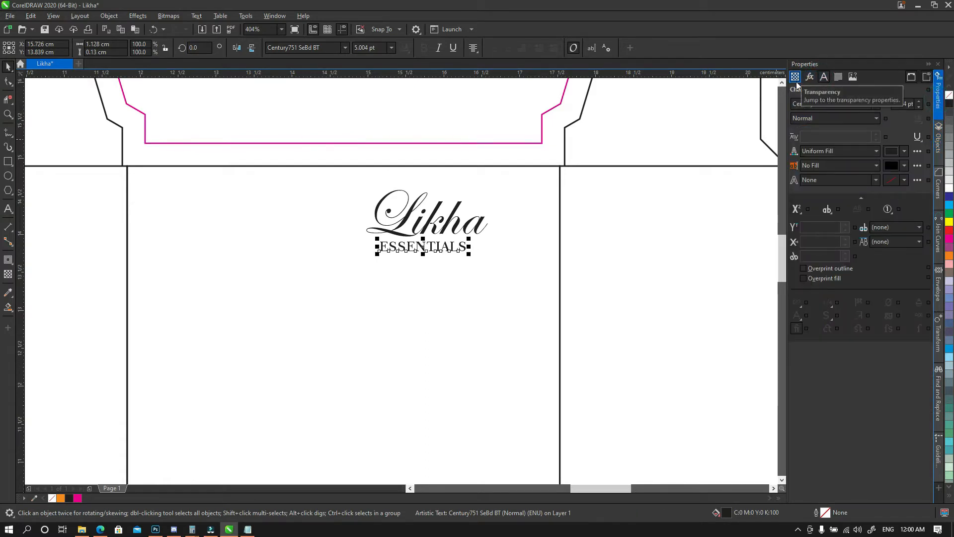
click(453, 248)
double_click(452, 250)
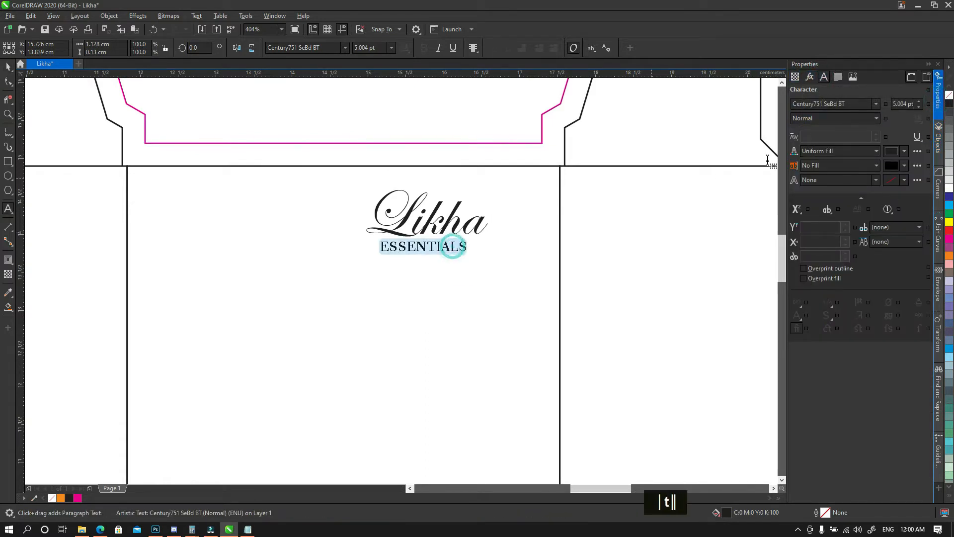
click(816, 136)
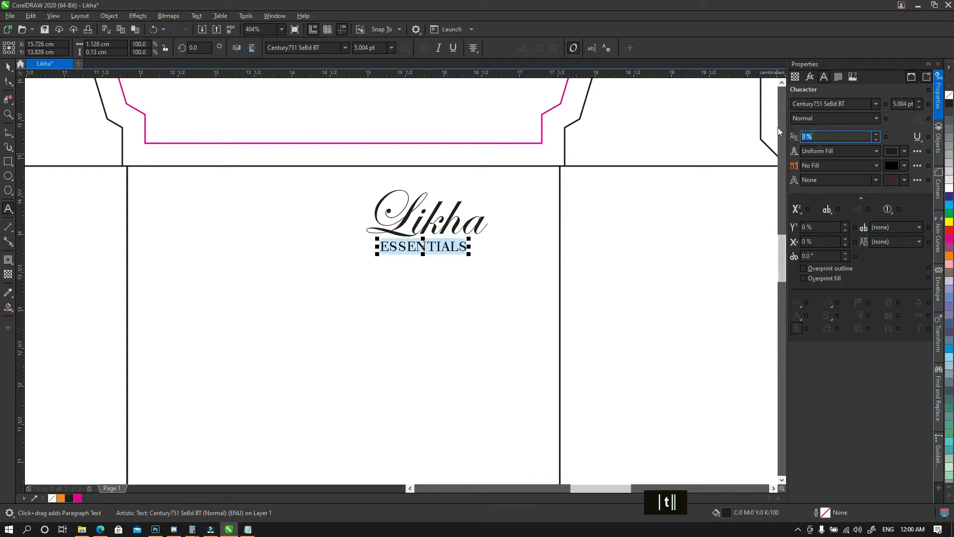
text(100)
key(Return)
key(ctrl+grave)
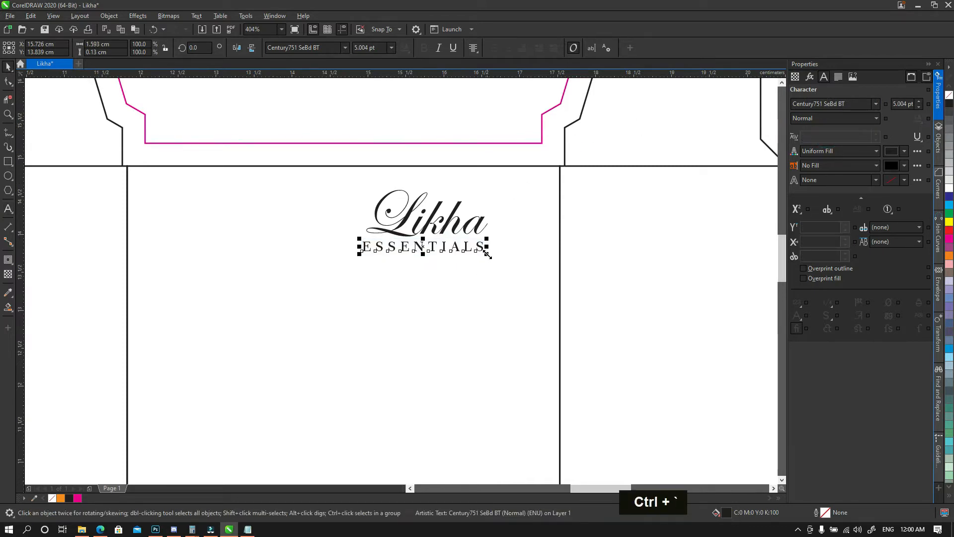
Step: Scale the ESSENTIALS text down slightly so it is narrower than Likha and position it centred beneath it
drag(486, 254, 479, 264)
key(z)
drag(347, 170, 533, 303)
key(ctrl+grave)
drag(406, 316, 423, 314)
click(595, 286)
key(F3)
key(F3)
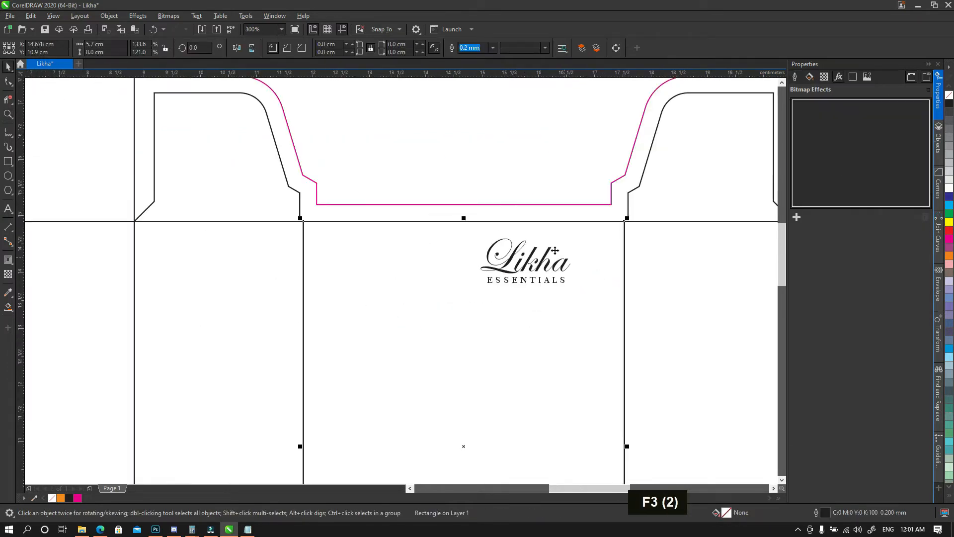
Step: Group the Likha and ESSENTIALS texts into one logo object
click(500, 136)
drag(451, 162, 586, 302)
key(ctrl+g)
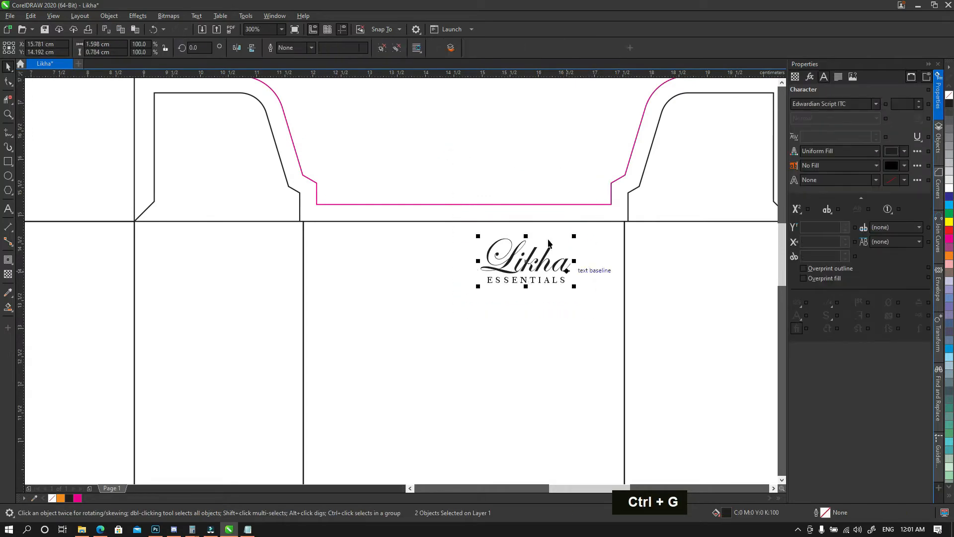
click(525, 168)
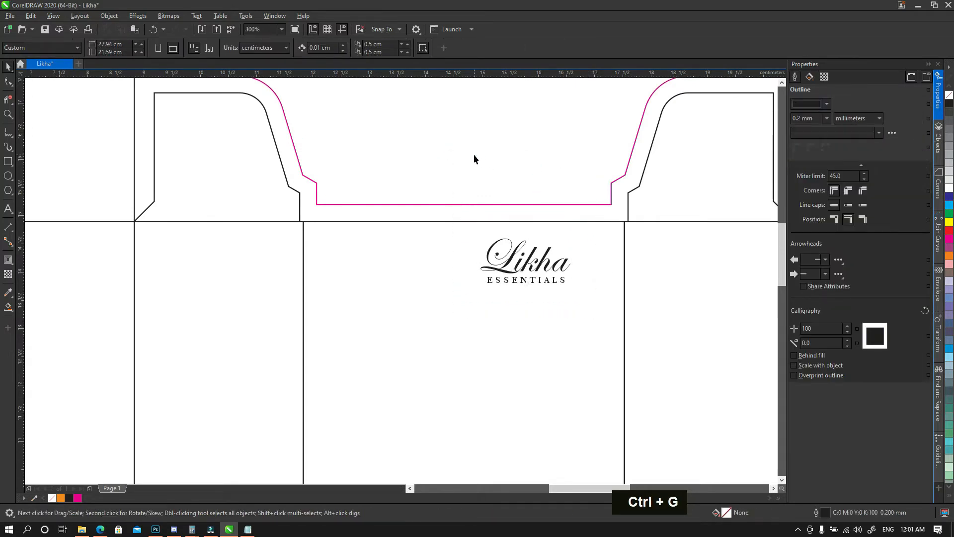
Step: Draw a square swatch about 0.46 cm wide in the blank area above the third panel and fill it red
key(space)
drag(473, 144, 417, 186)
key(F6)
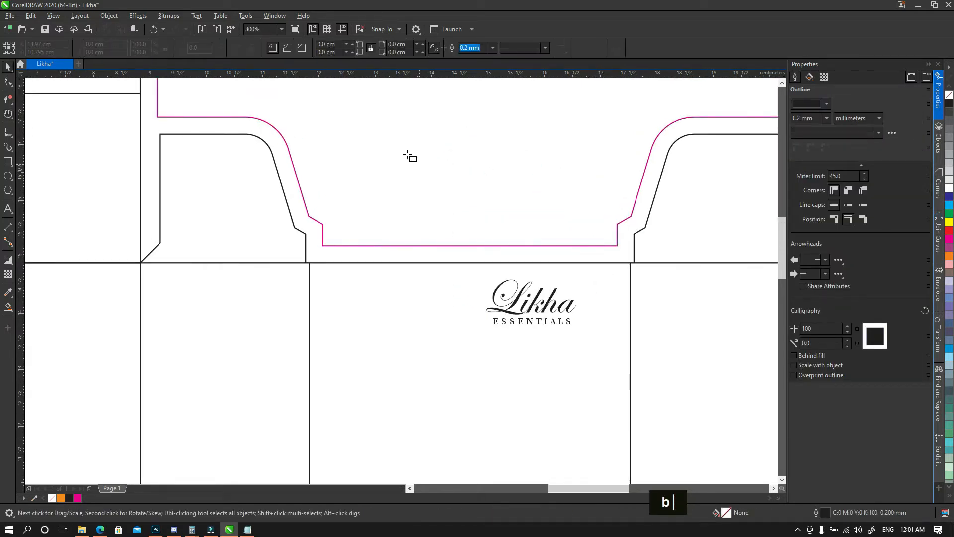
ctrl+shift+click(378, 152)
drag(378, 152, 394, 168)
key(ctrl+grave)
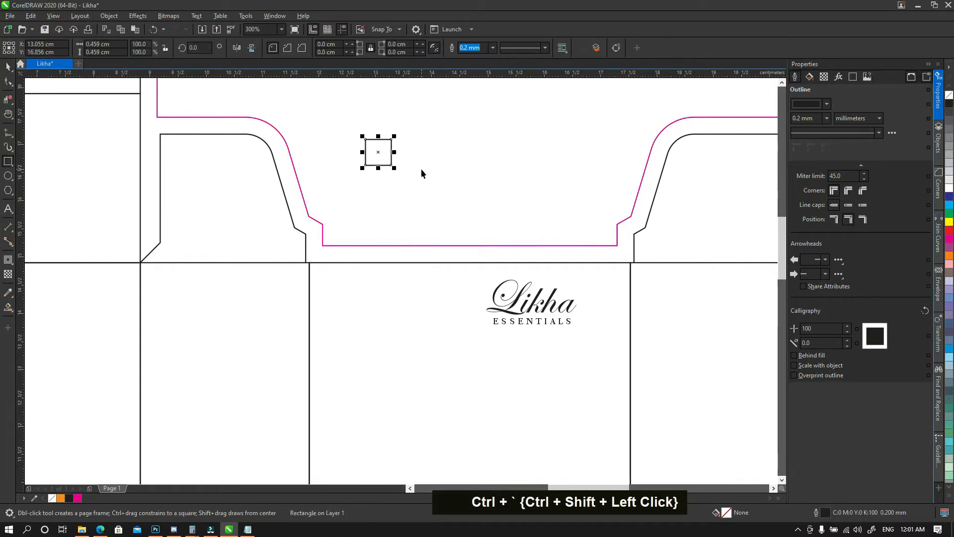
click(949, 230)
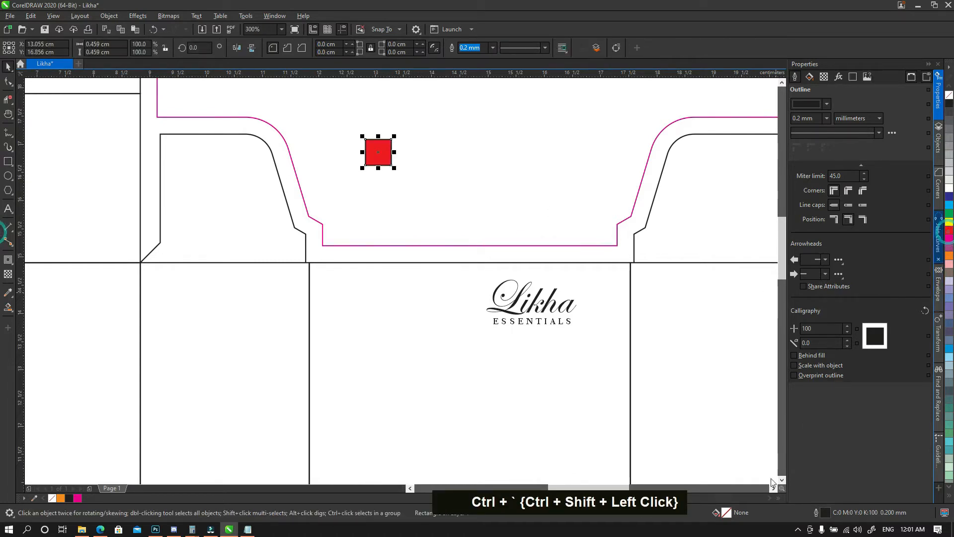
Step: Set the red square's uniform fill to #ED3237, copying the first colour code from the LIKHA Notepad file
double_click(726, 512)
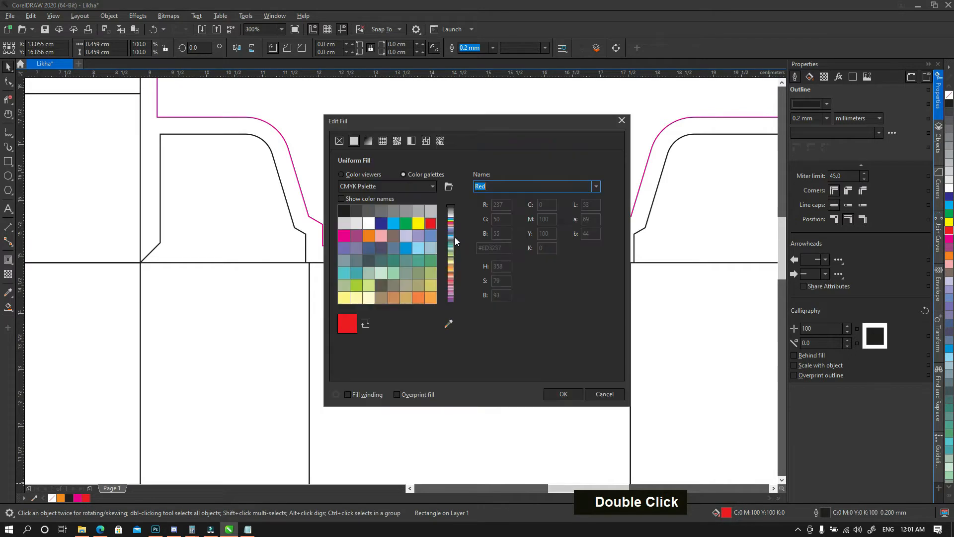
click(358, 174)
click(247, 528)
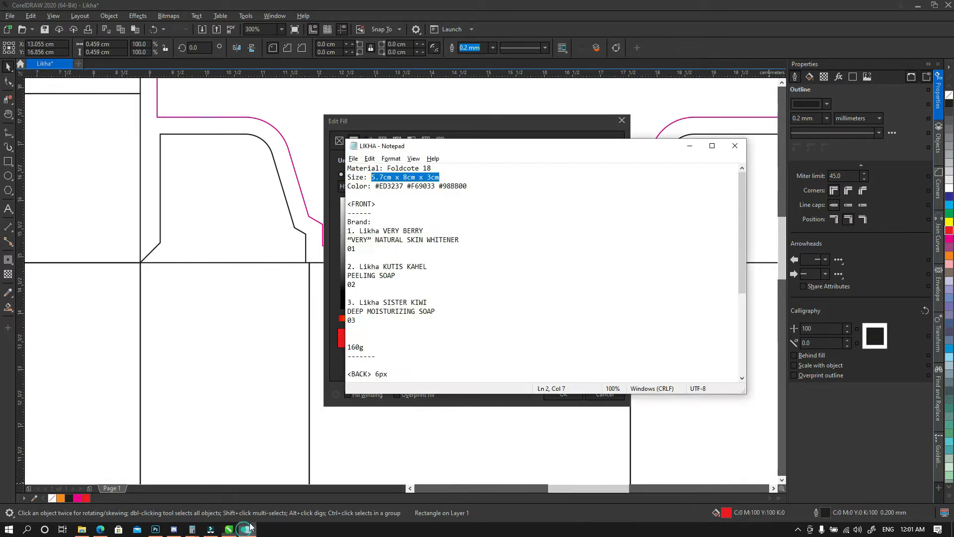
double_click(389, 186)
key(ctrl+c)
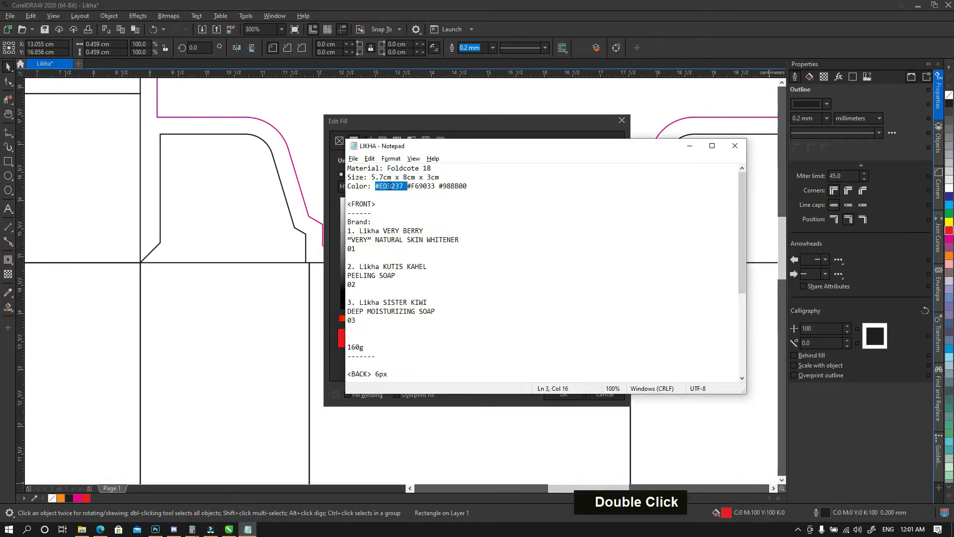
click(393, 129)
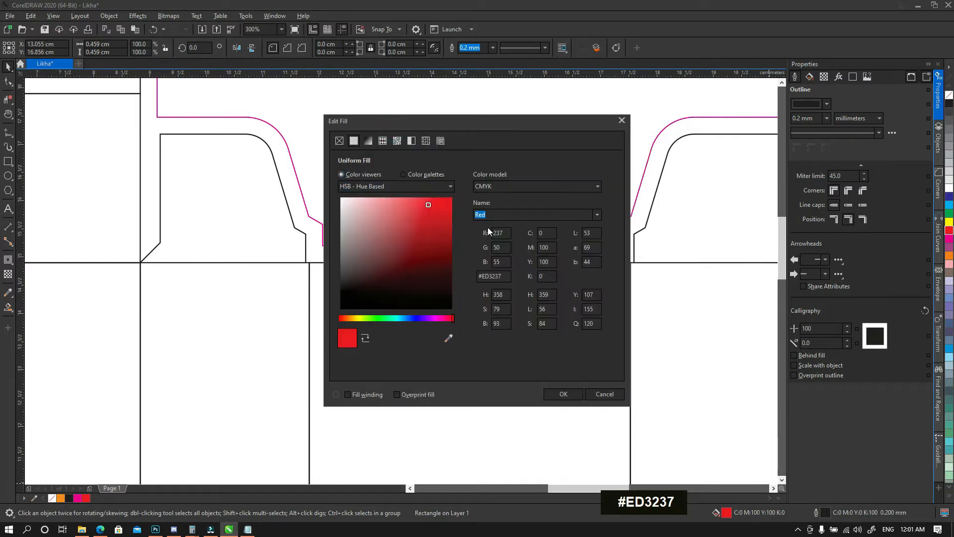
double_click(498, 276)
key(ctrl+v)
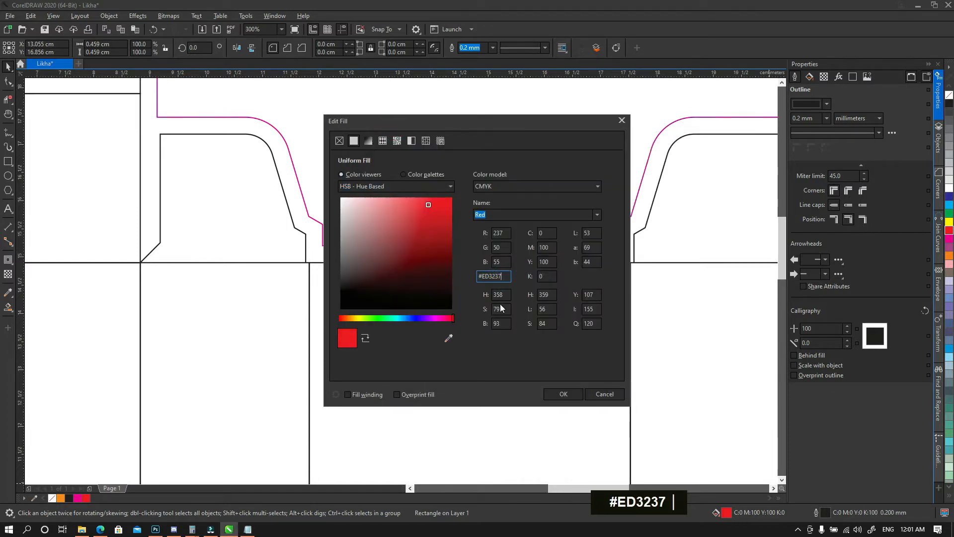
click(557, 394)
click(483, 202)
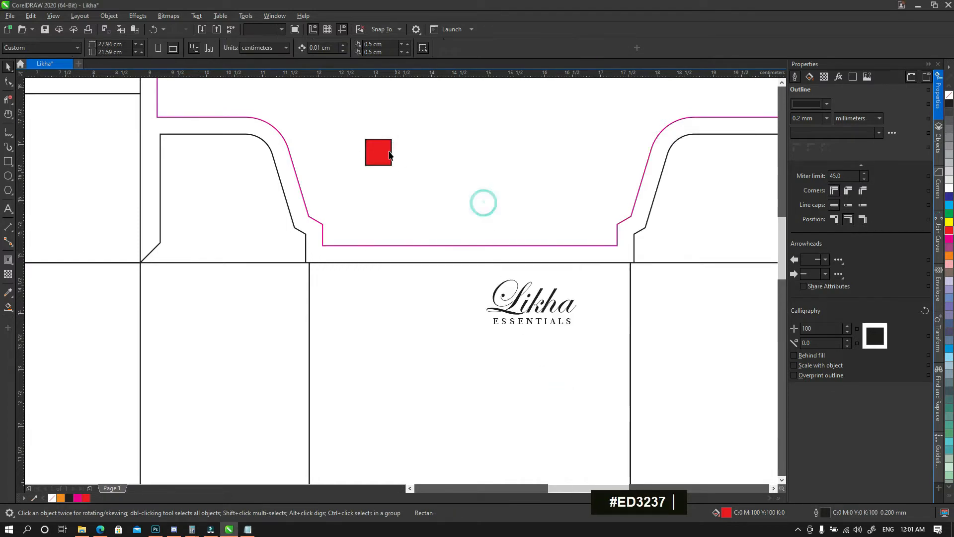
Step: Duplicate the red square and place the copy just to its right at the same height
click(383, 148)
key(KP_Add)
drag(383, 148, 423, 148)
Step: Set the second square's uniform fill to #F69033, copying the second colour code from the LIKHA Notepad file
double_click(726, 512)
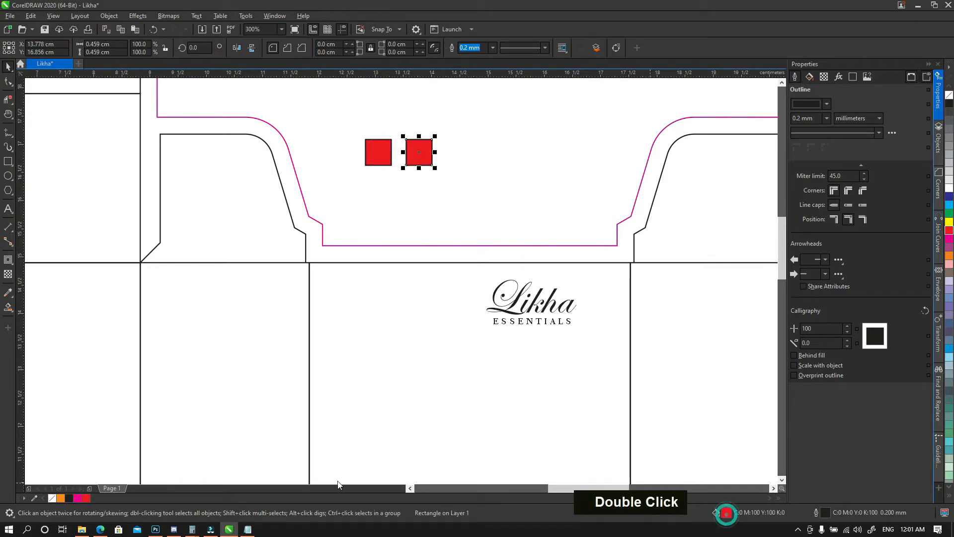
click(248, 529)
click(420, 185)
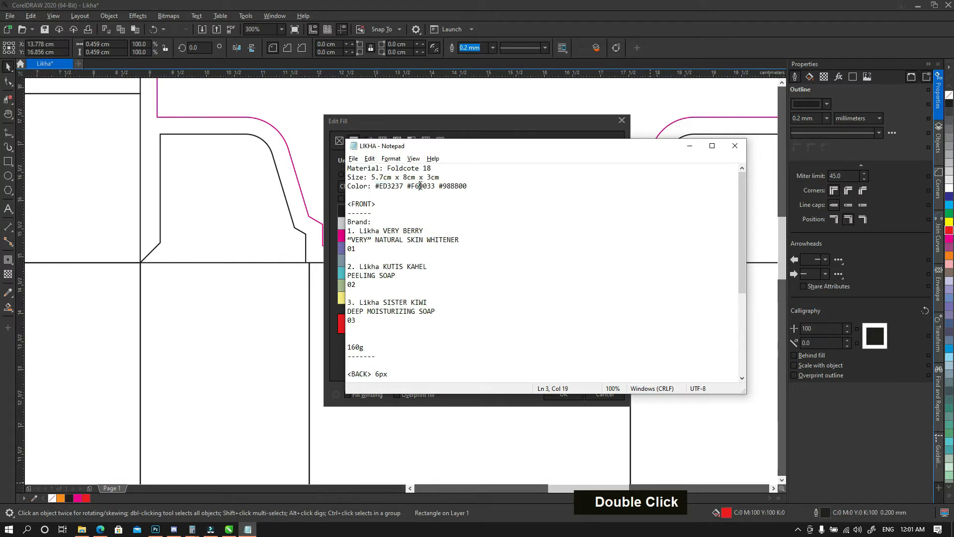
click(442, 124)
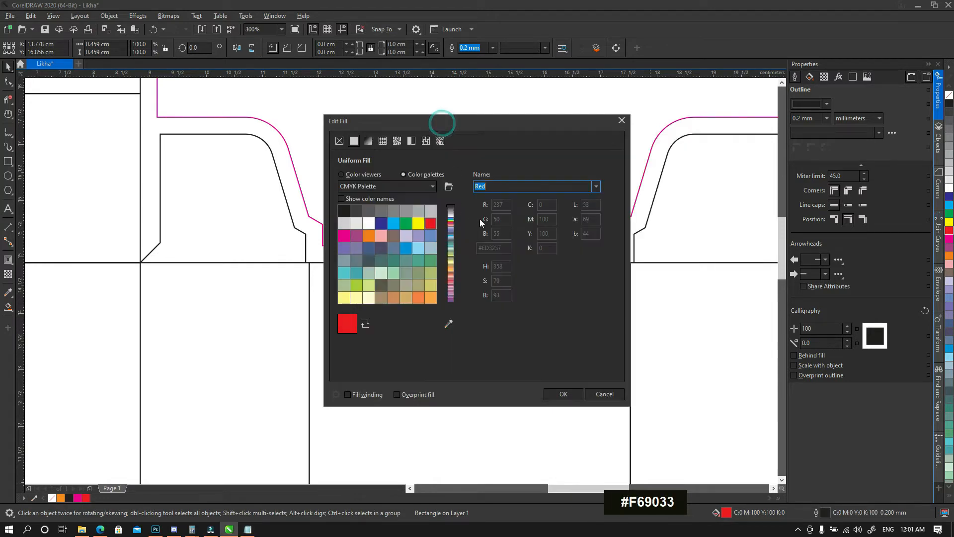
click(381, 175)
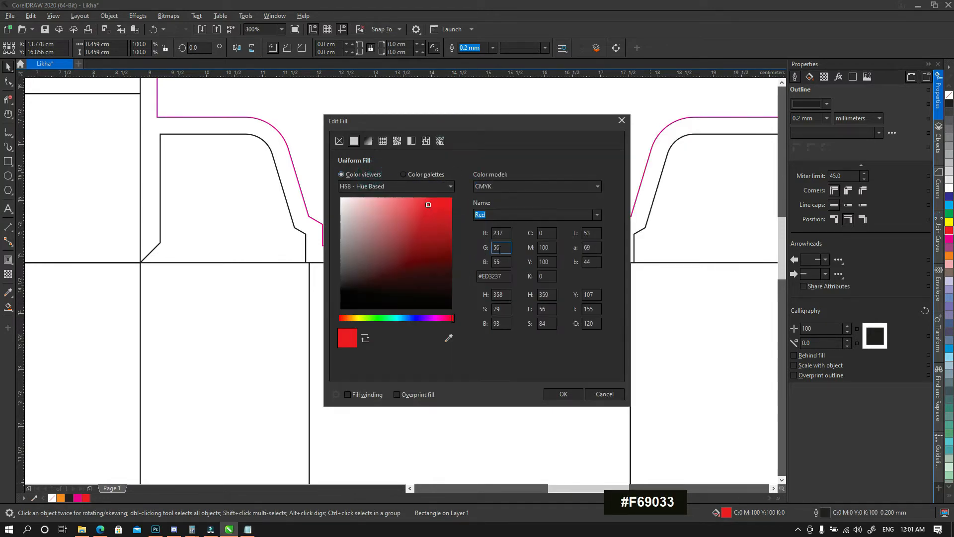
double_click(504, 276)
text(#F69033)
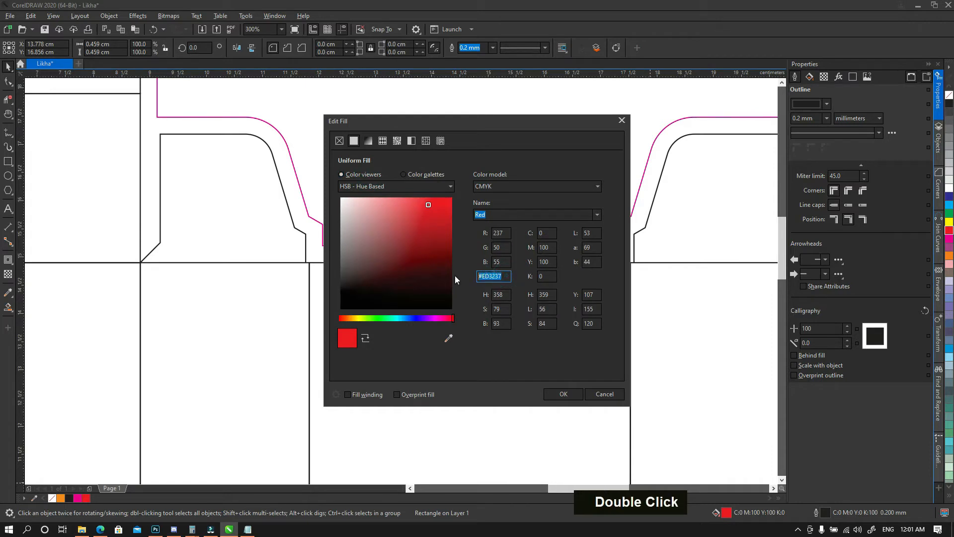
click(545, 312)
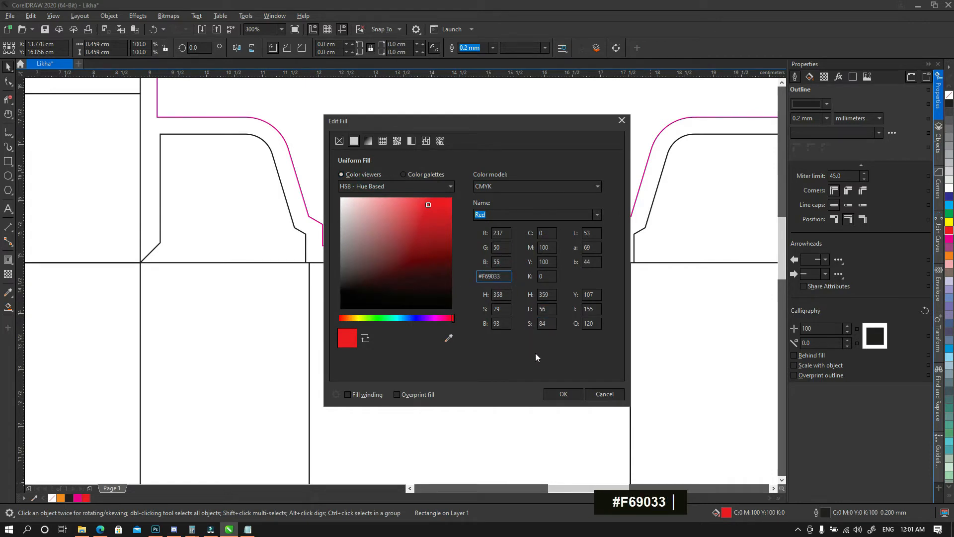
click(563, 394)
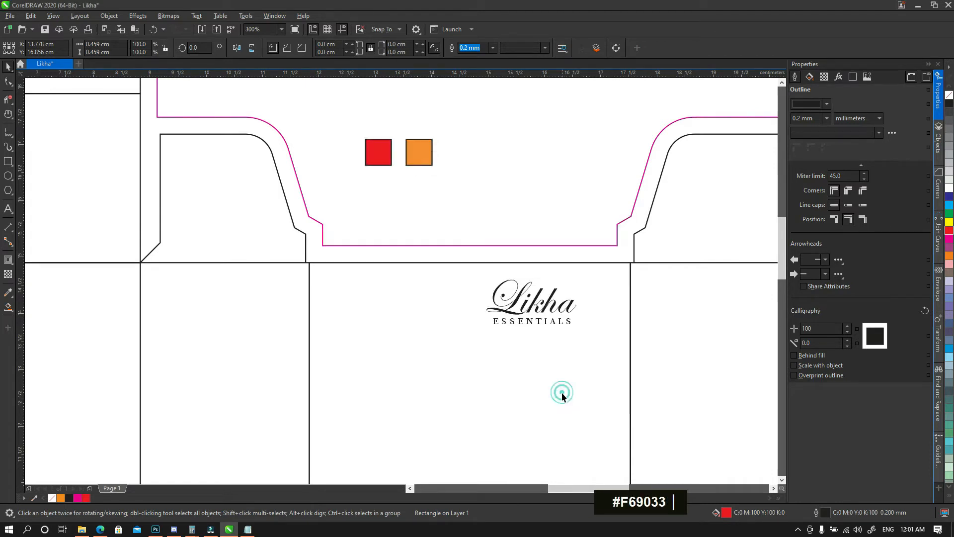
click(491, 202)
Step: Duplicate the orange square just to its right and set the copy's uniform fill to #98BB00, copied from the LIKHA Notepad file
click(432, 154)
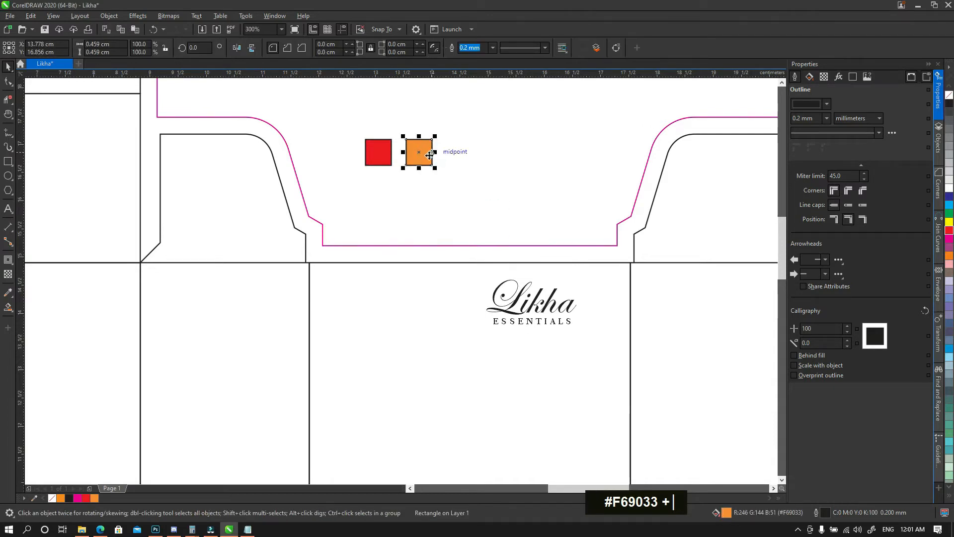
drag(421, 155, 459, 180)
key(alt+Tab)
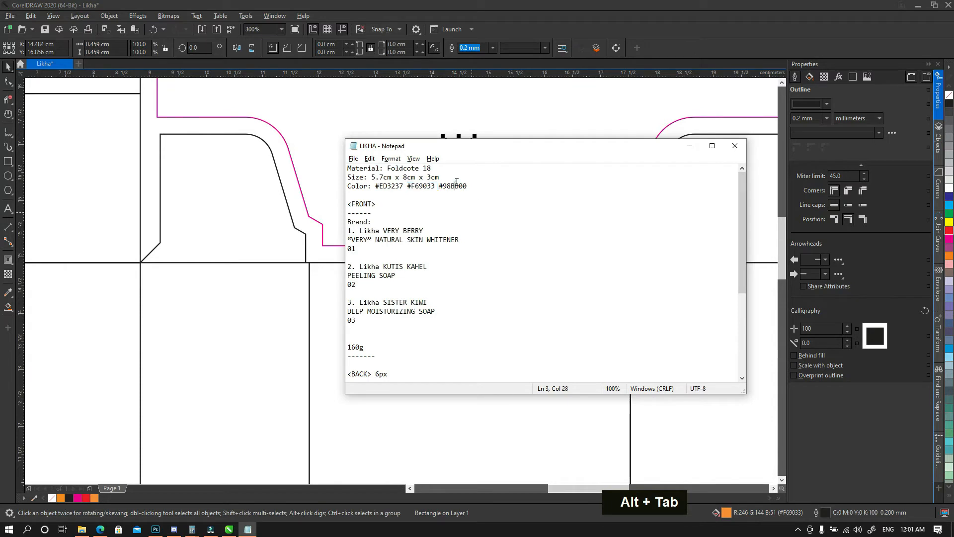
double_click(457, 185)
key(ctrl+c)
click(471, 110)
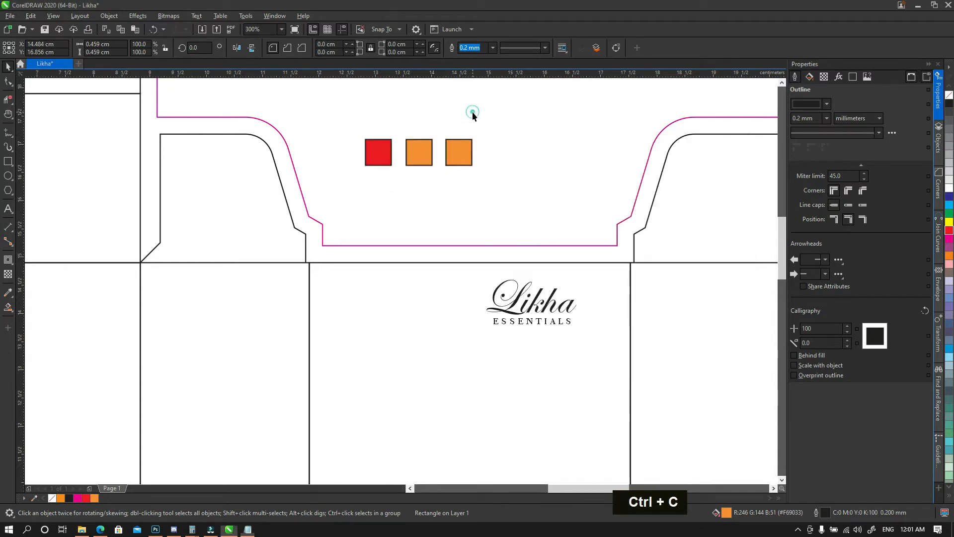
click(466, 158)
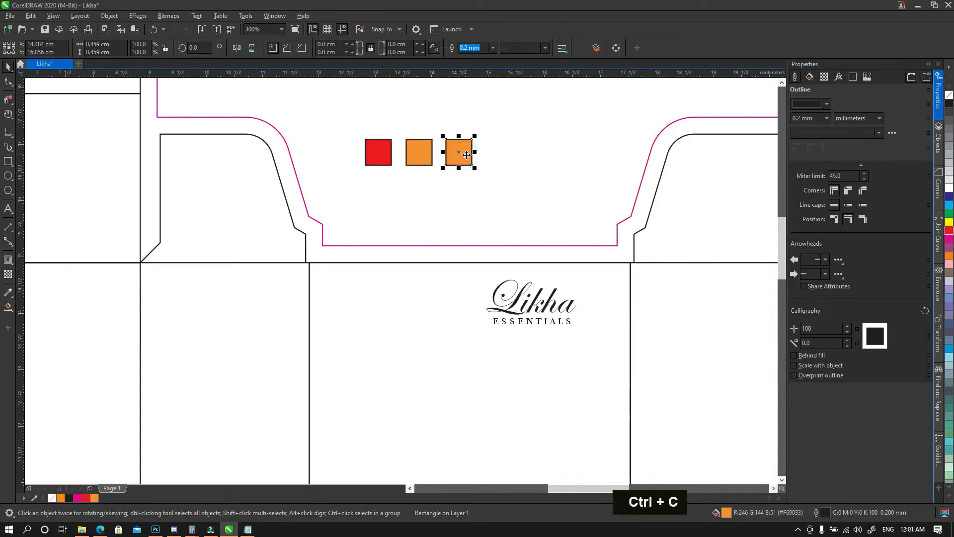
double_click(726, 512)
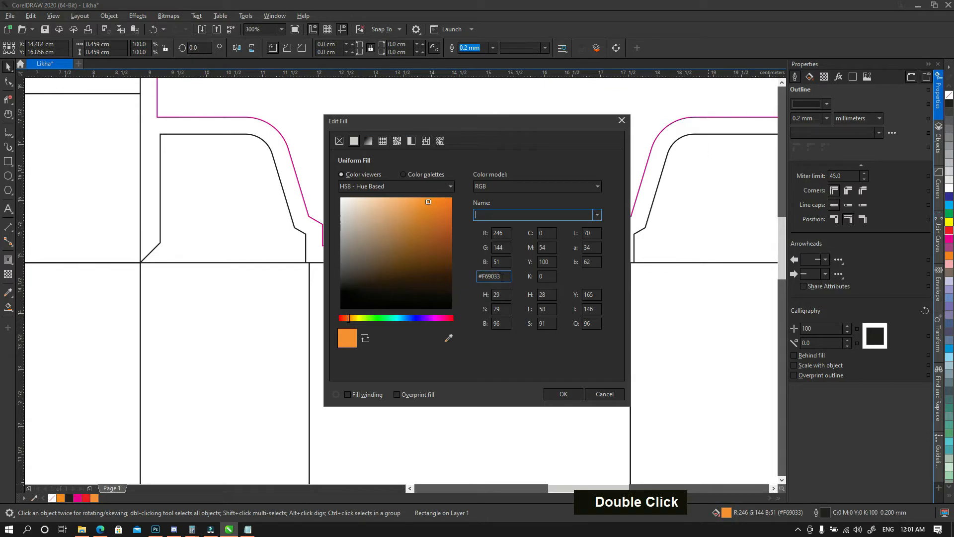
double_click(497, 276)
key(ctrl+v)
click(561, 394)
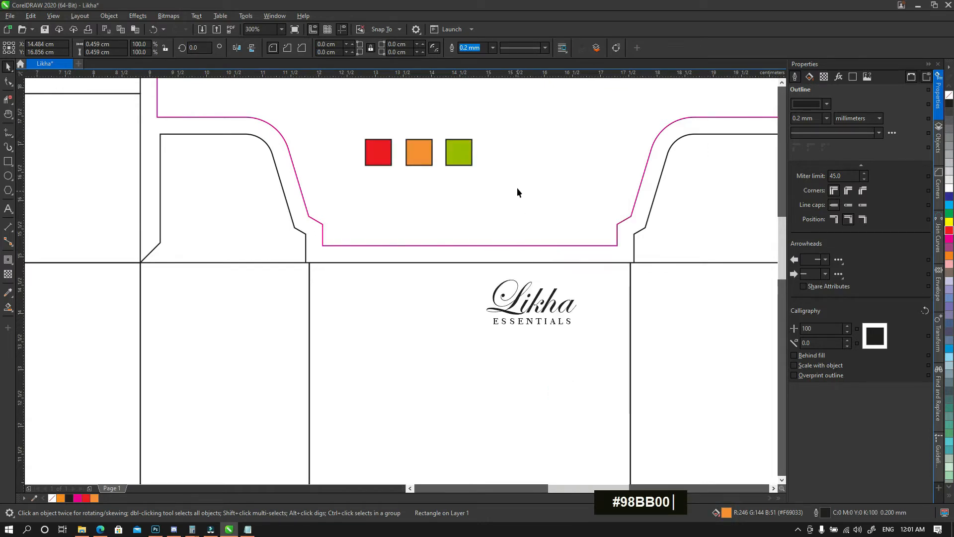
Step: Delete the red, orange and green swatch squares from the blank area above the third panel
double_click(517, 192)
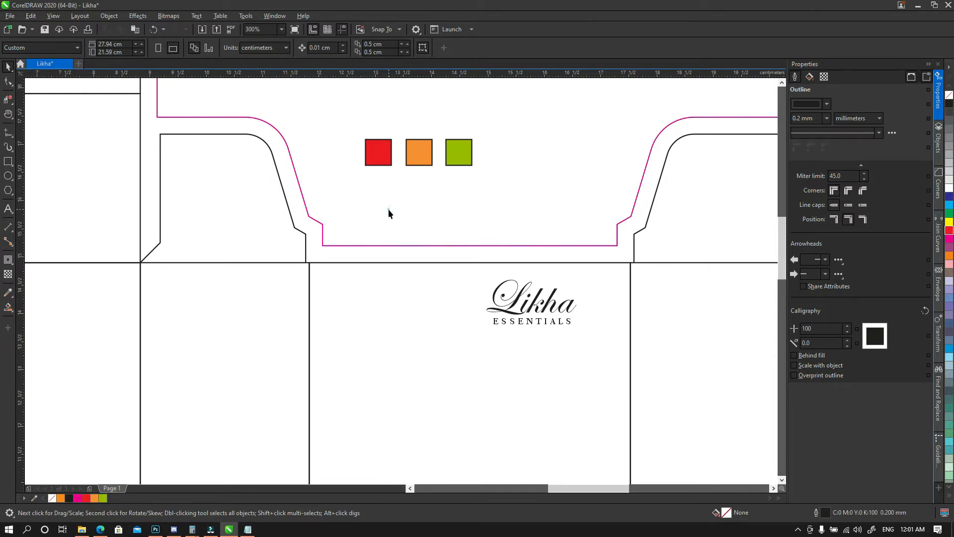
drag(354, 117, 507, 182)
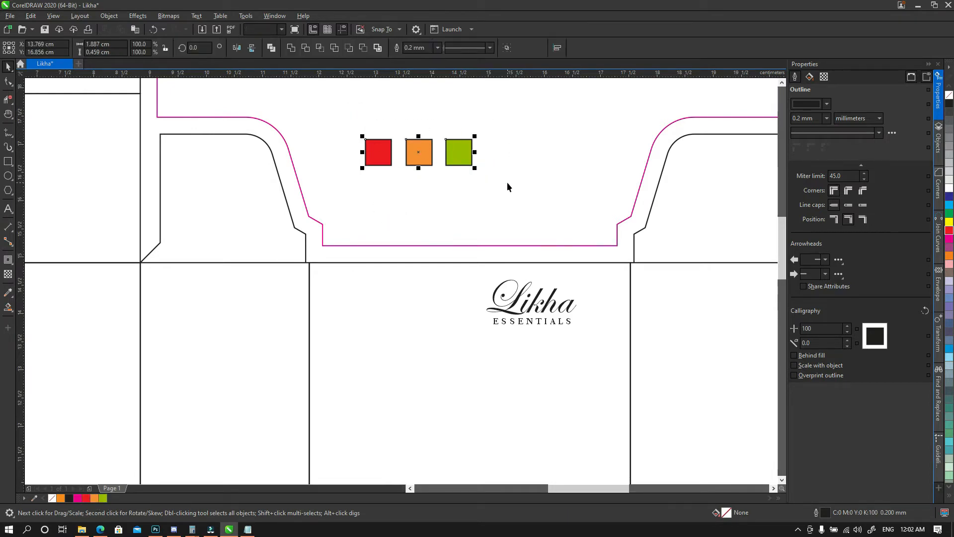
key(Delete)
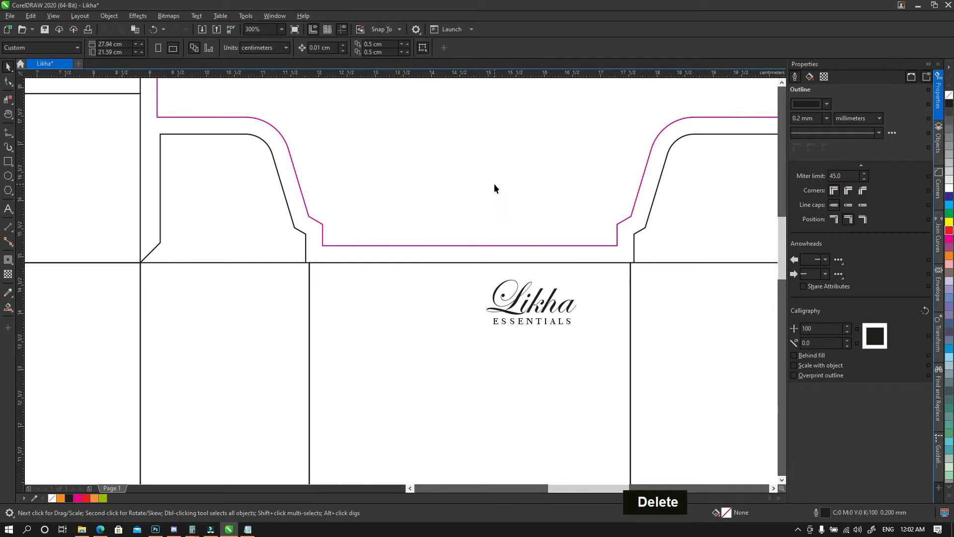
Step: Add the artistic text VERY BERRY below the logo on the third panel, copying the wording from the LIKHA Notepad file
key(F3)
key(space)
drag(494, 183, 466, 130)
key(ctrl+grave)
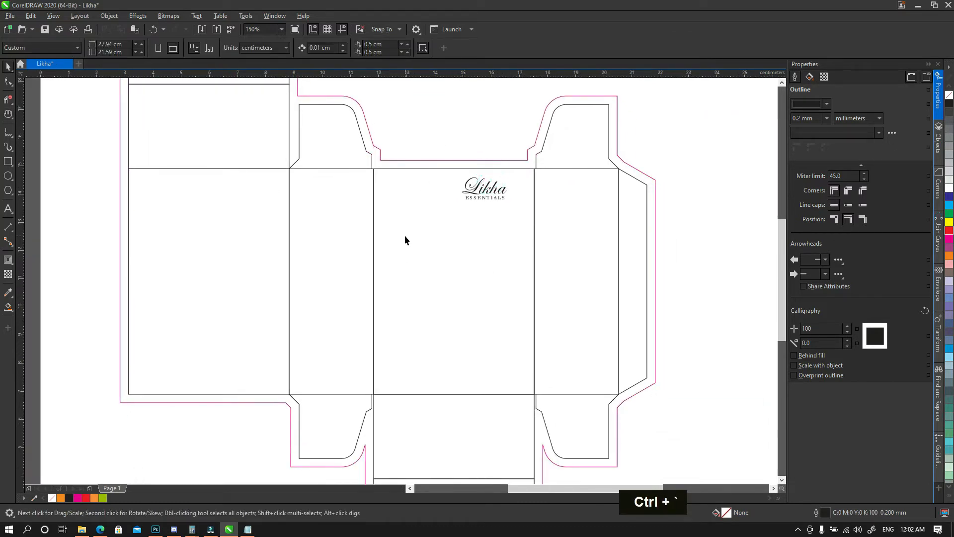
key(F10)
click(247, 528)
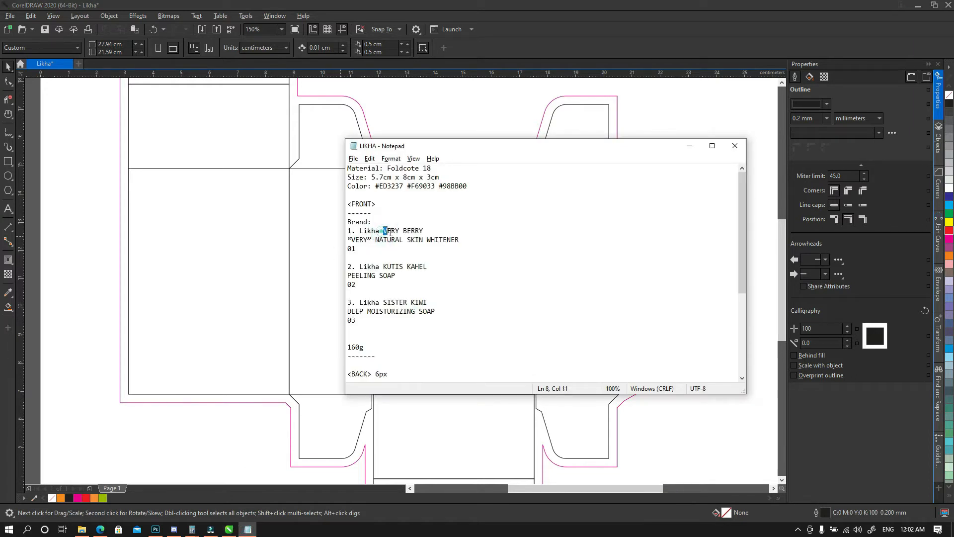
drag(390, 232, 429, 233)
key(ctrl+c)
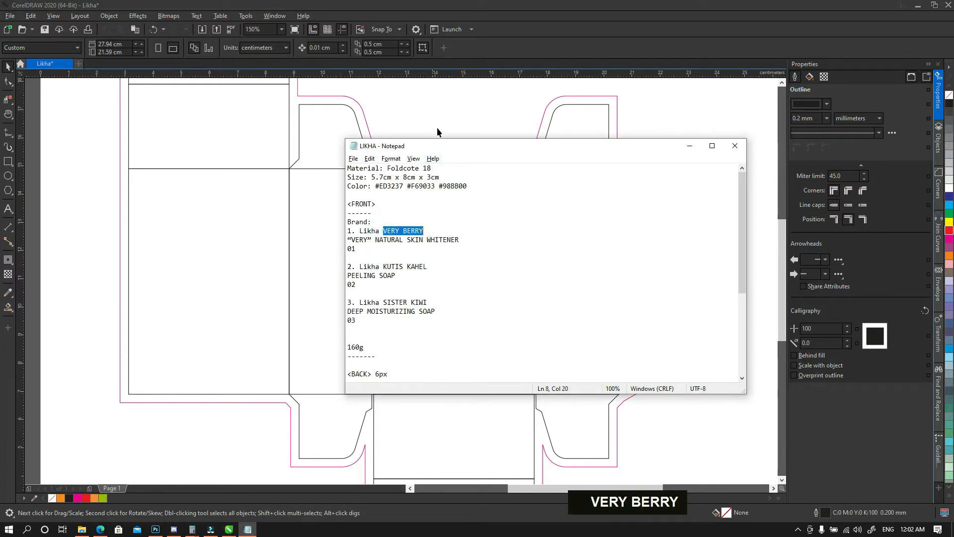
click(437, 124)
key(t)
click(420, 227)
key(ctrl+v)
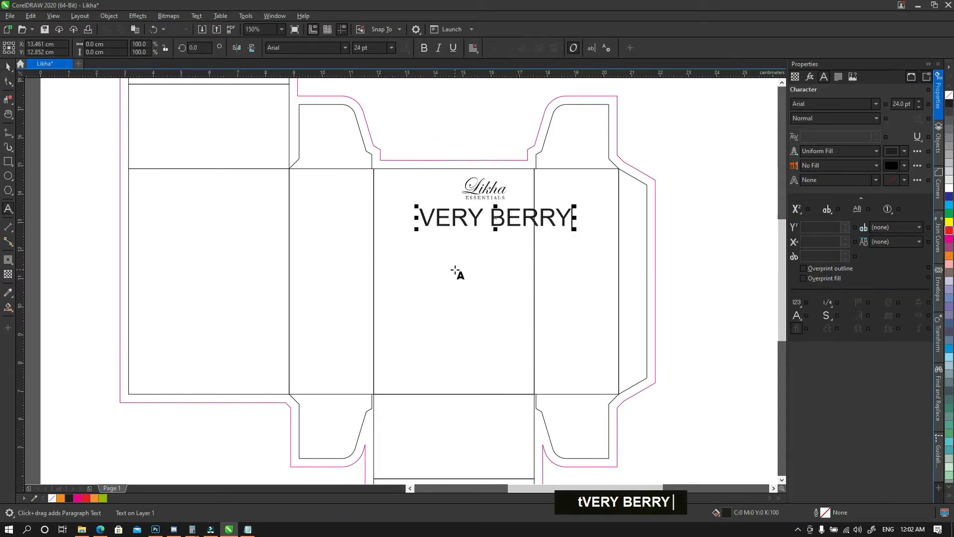
key(ctrl+space)
Step: Set the font of the VERY BERRY text to Raleway Black
click(345, 48)
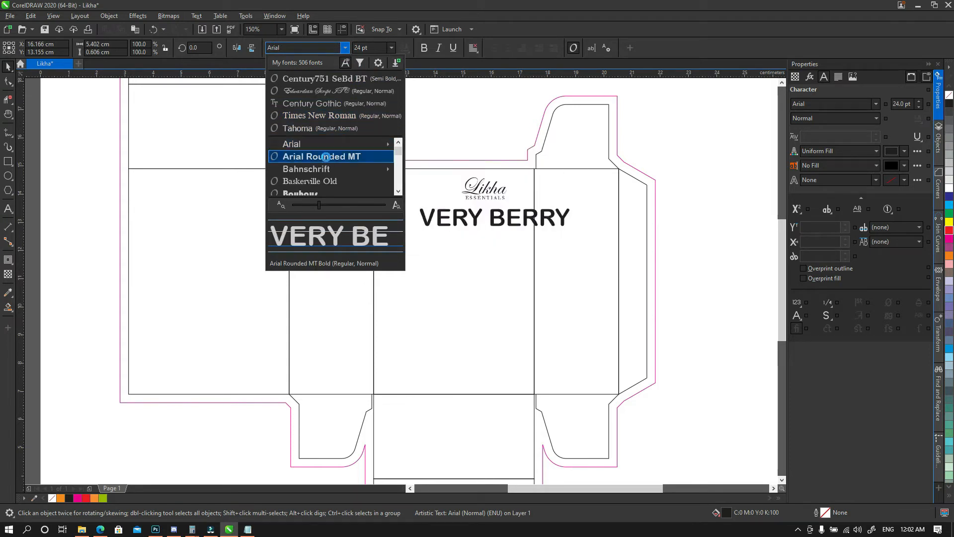
text(re)
key(BackSpace)
text(al)
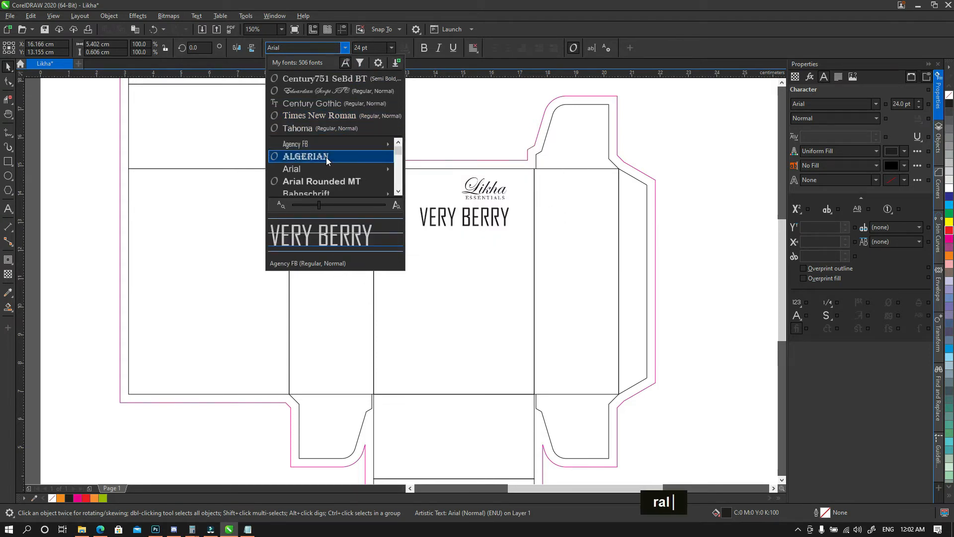
click(317, 169)
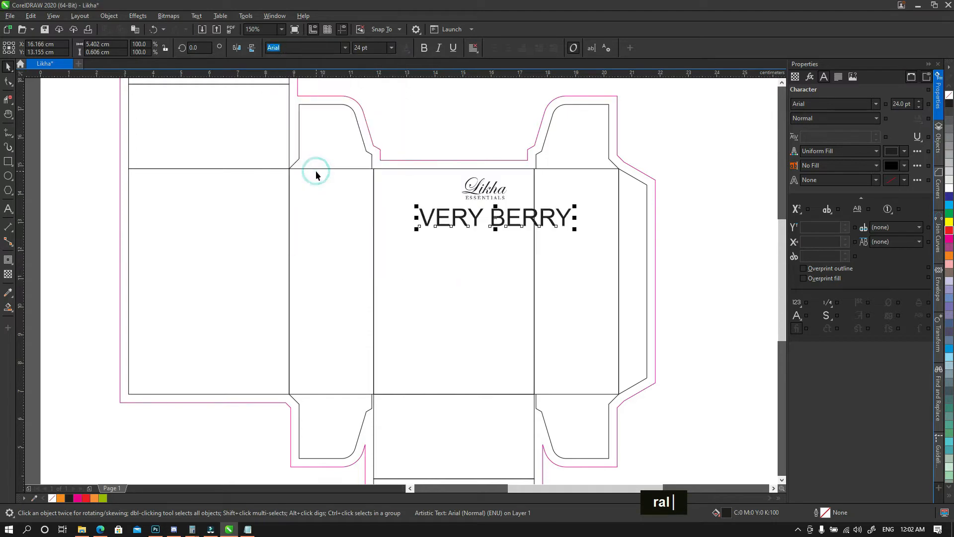
text(ra)
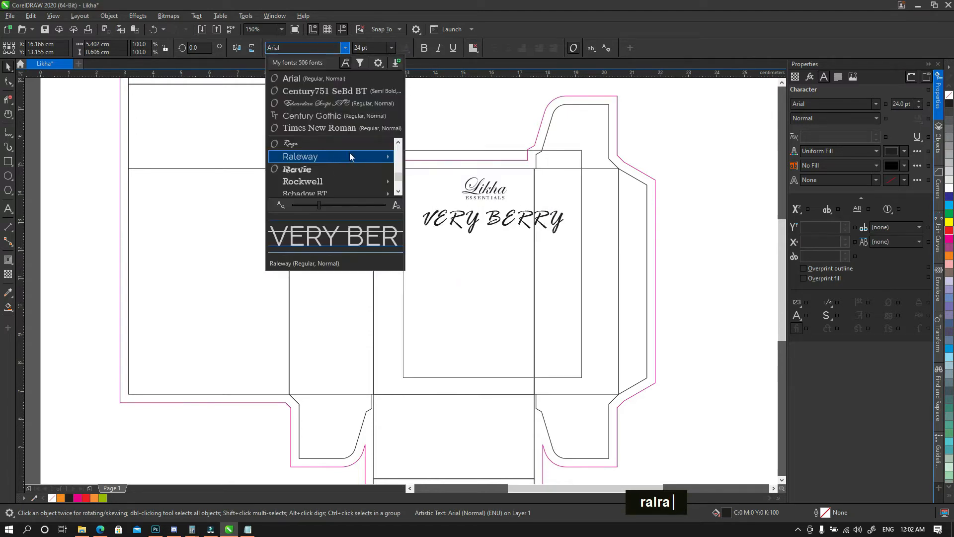
mouse_move(349, 156)
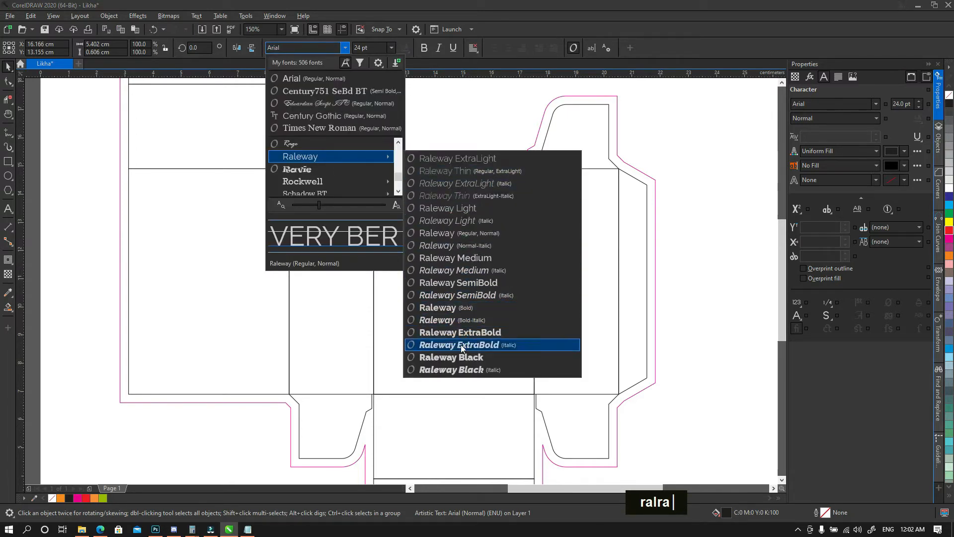
click(460, 357)
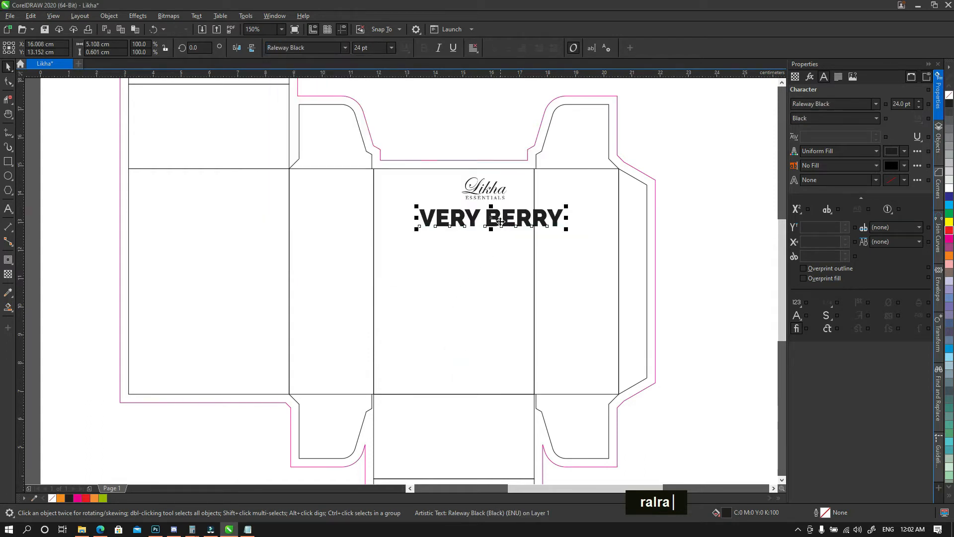
Step: Move the VERY BERRY text inside the third panel below the logo and set its text alignment to Center
click(463, 259)
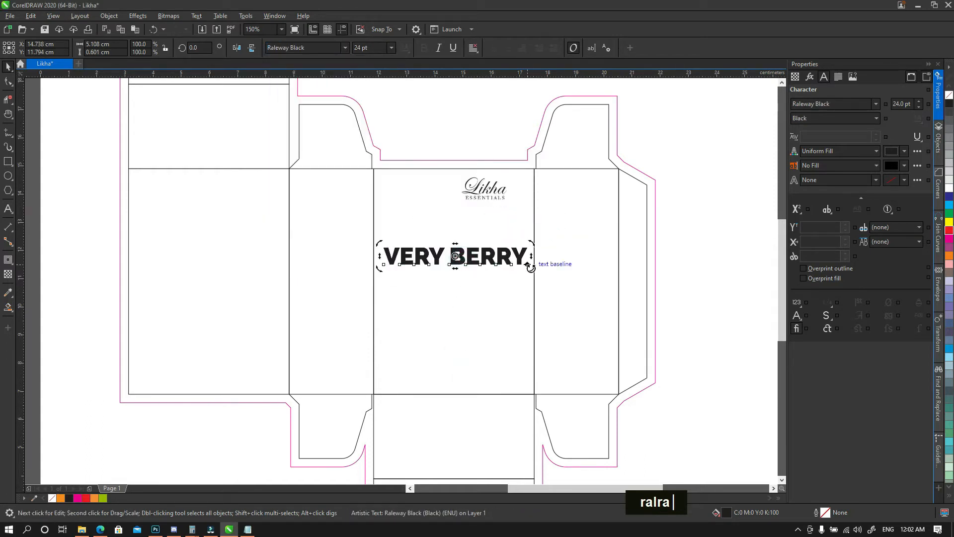
drag(531, 266, 463, 206)
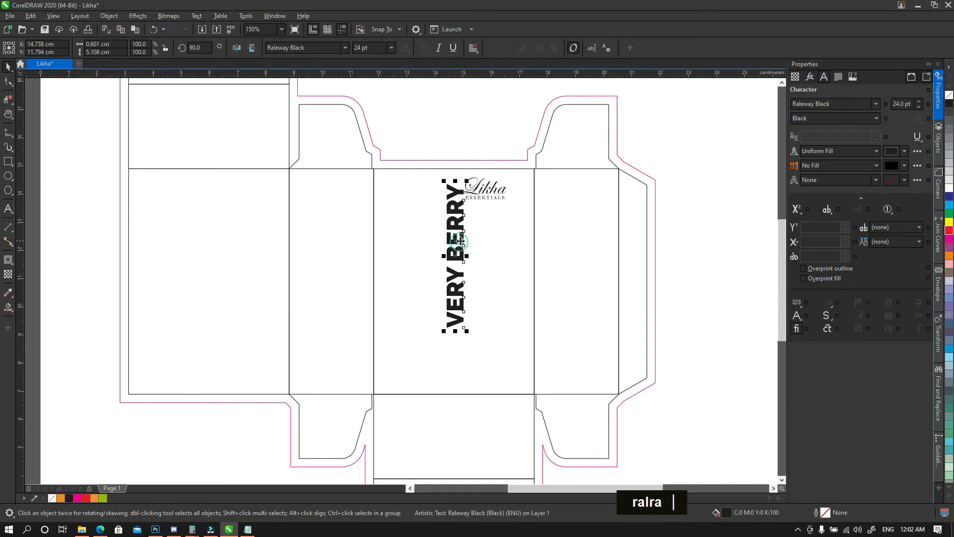
key(ctrl+z)
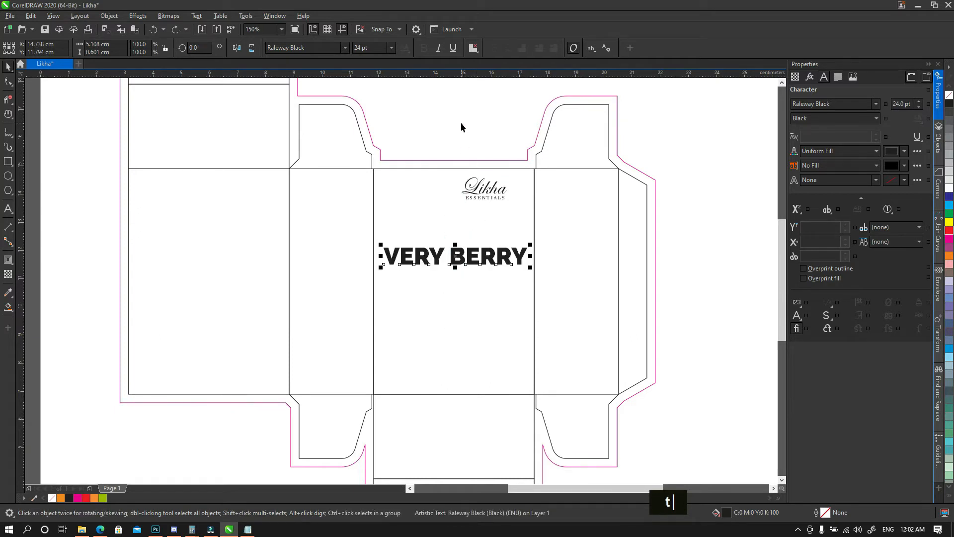
click(475, 49)
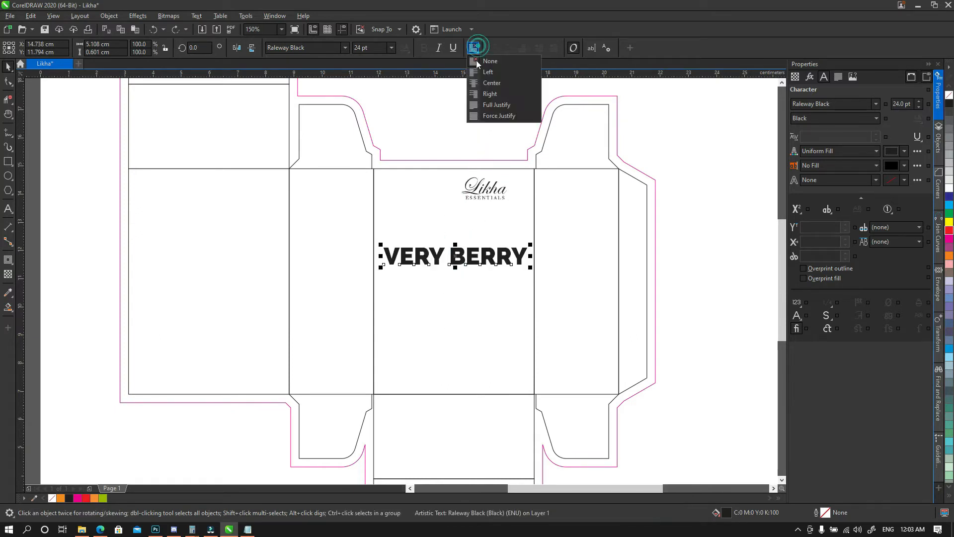
click(478, 85)
Step: Duplicate VERY BERRY directly beneath itself and replace the copy's wording with “VERY” NATURAL SKIN WHITENER from the LIKHA Notepad file
drag(457, 255, 457, 276)
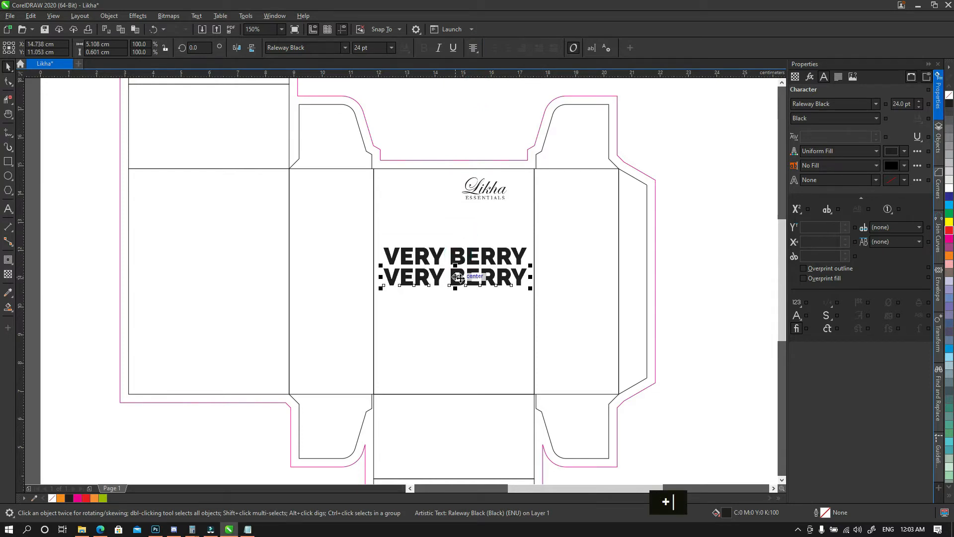
click(248, 529)
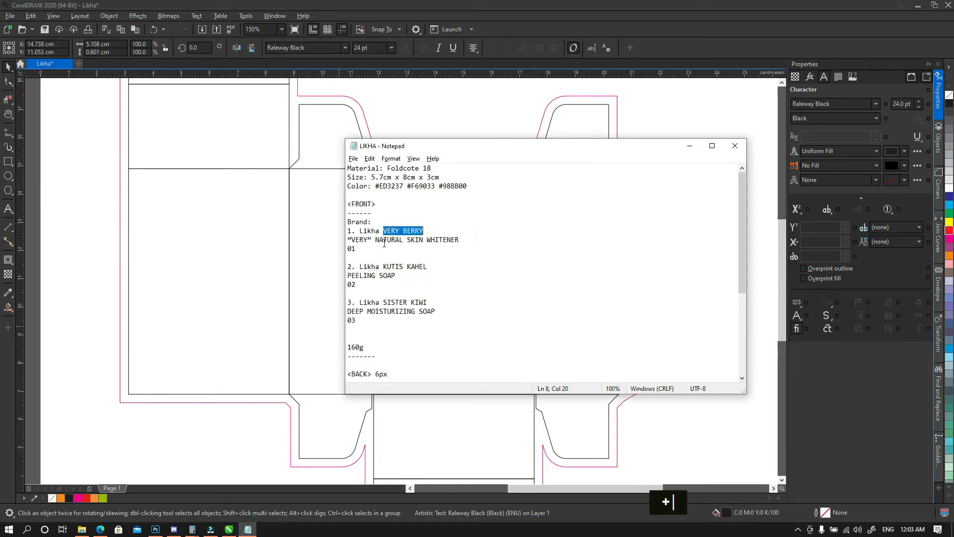
click(399, 240)
drag(464, 240, 349, 240)
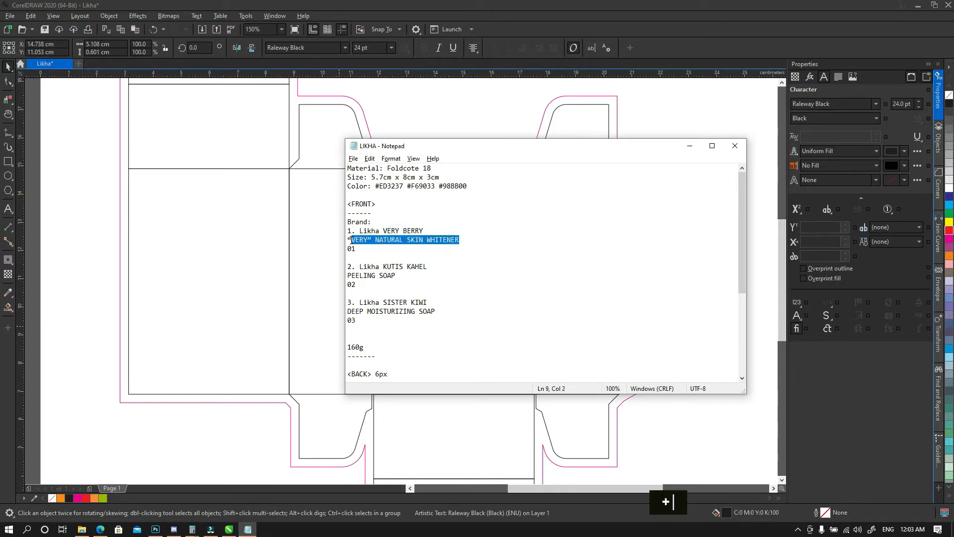
key(ctrl+c)
click(301, 208)
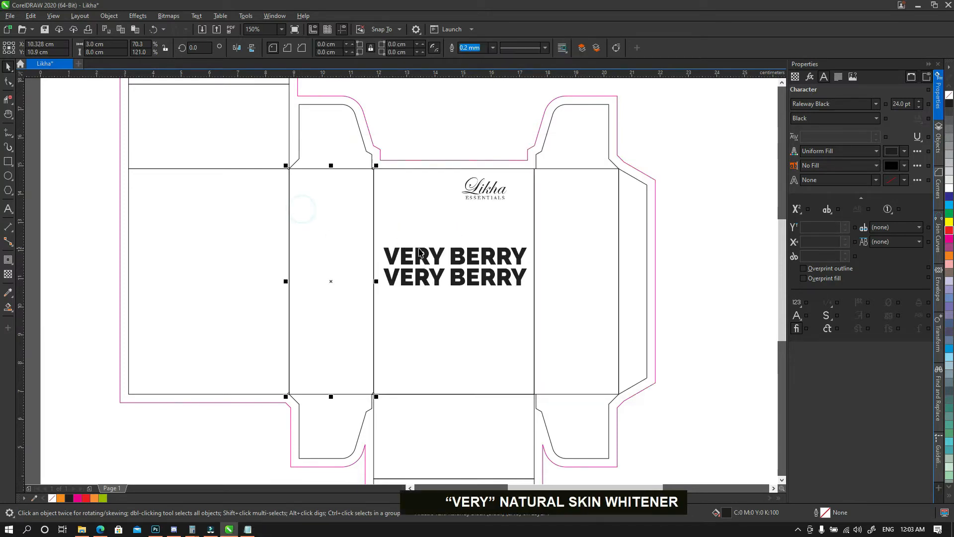
key(t)
triple_click(437, 277)
key(ctrl+v)
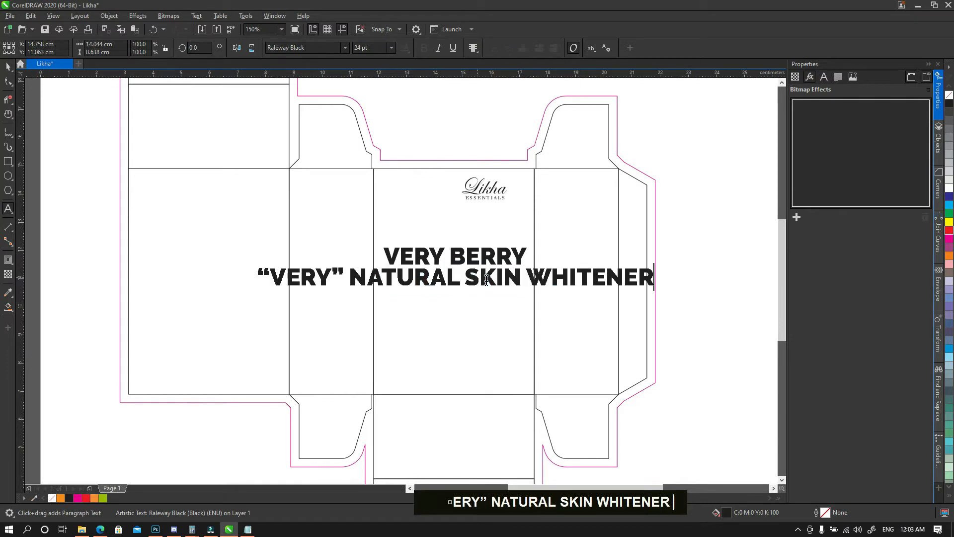
key(ctrl+space)
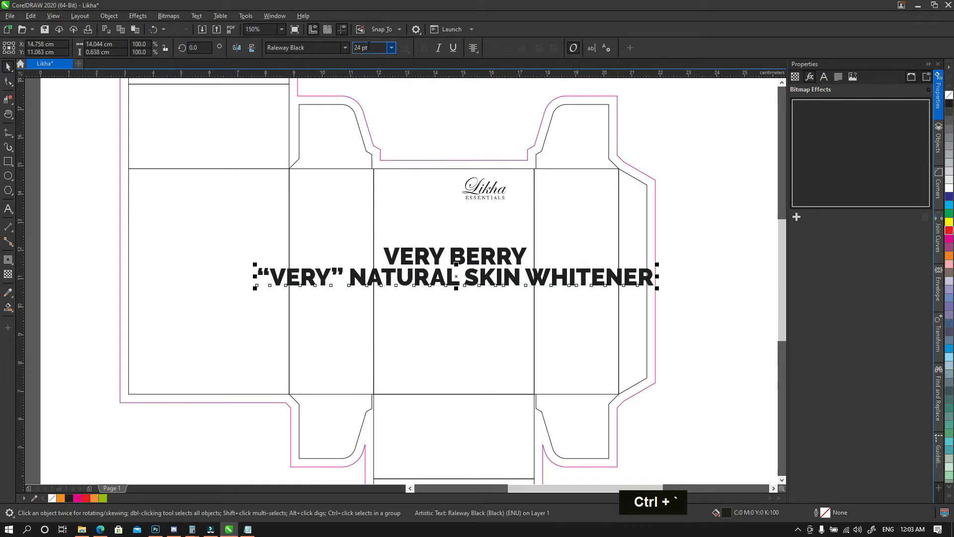
Step: Set the “VERY” NATURAL SKIN WHITENER line to Raleway Medium and scale it down to about 8.6 pt, fitting under VERY BERRY
click(344, 47)
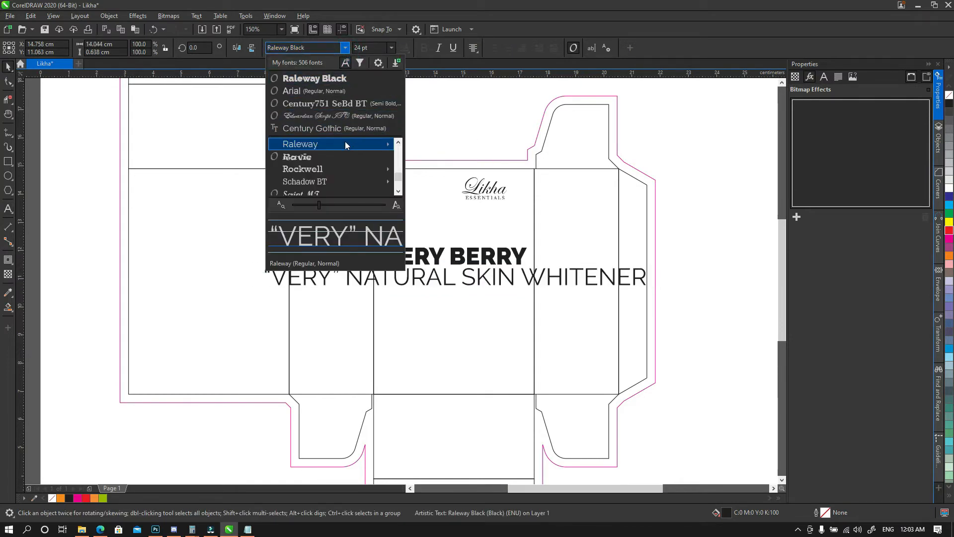
mouse_move(345, 144)
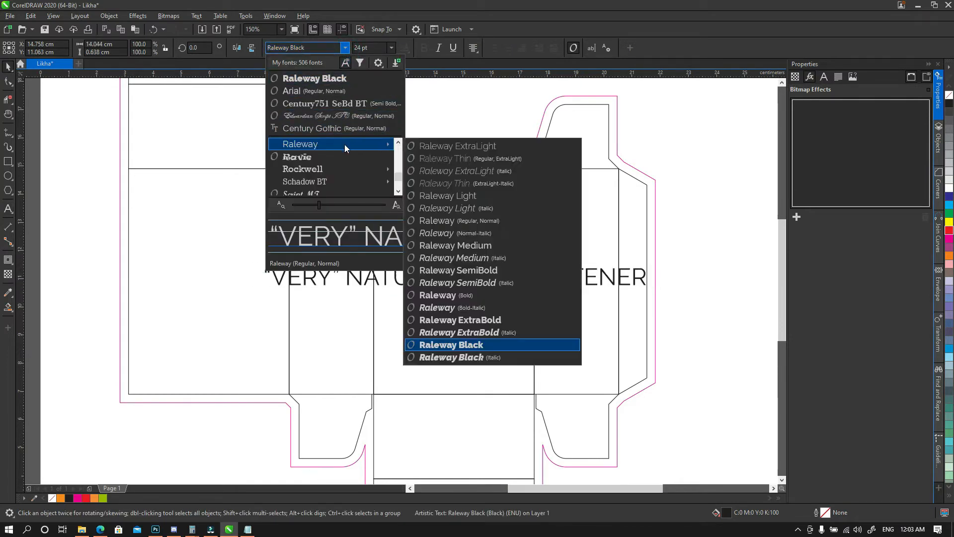
click(457, 244)
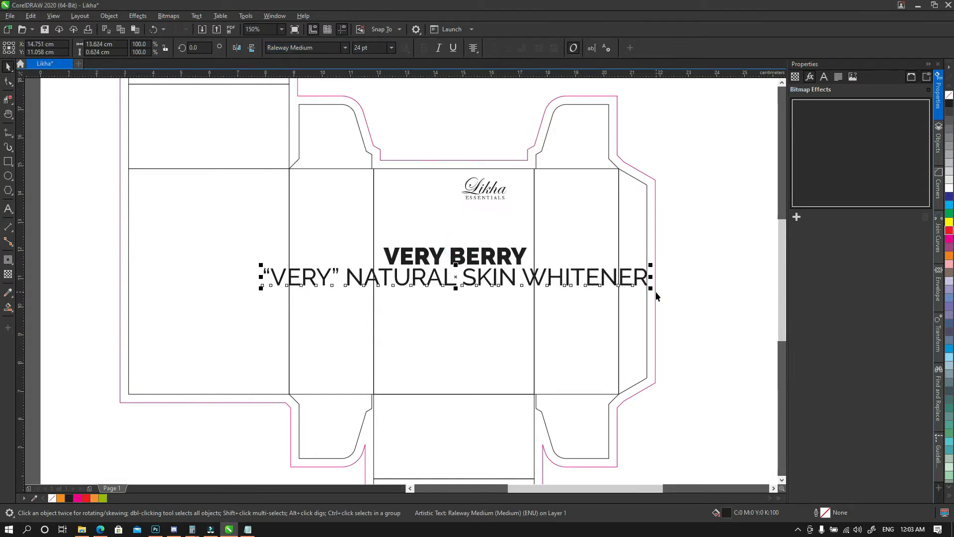
drag(651, 289, 510, 277)
Step: Group the two text lines, rotate the group 90 degrees, and place it along the left edge of the third panel
shift+click(511, 262)
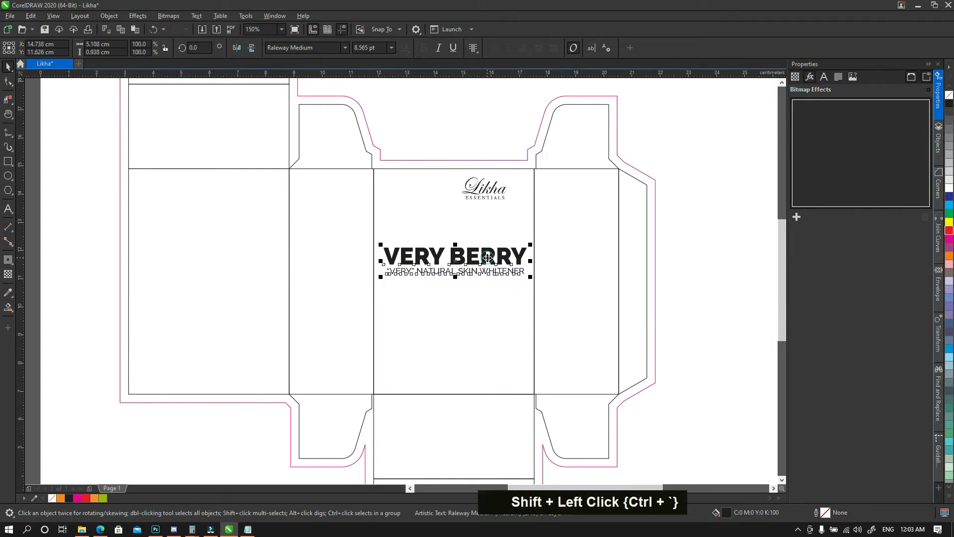
key(ctrl+g)
click(513, 268)
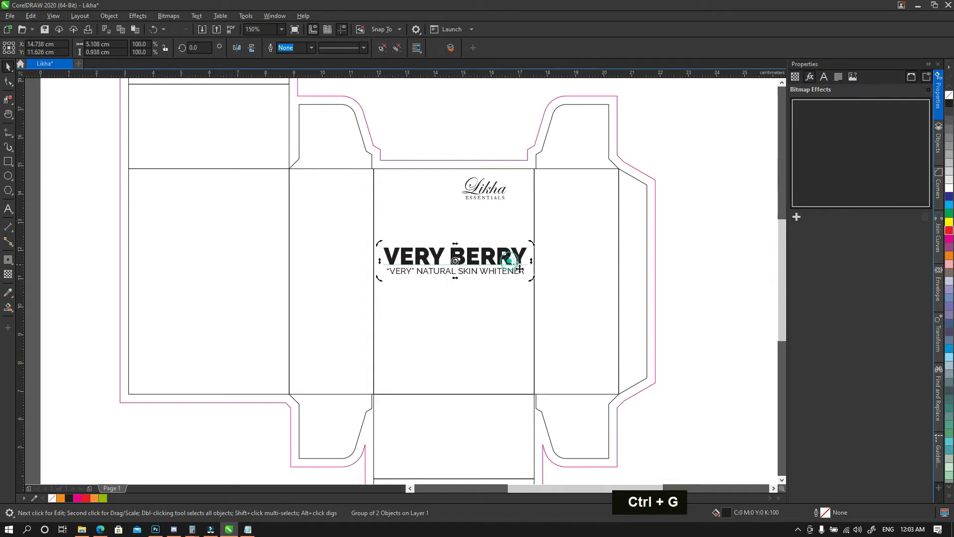
drag(530, 277, 398, 230)
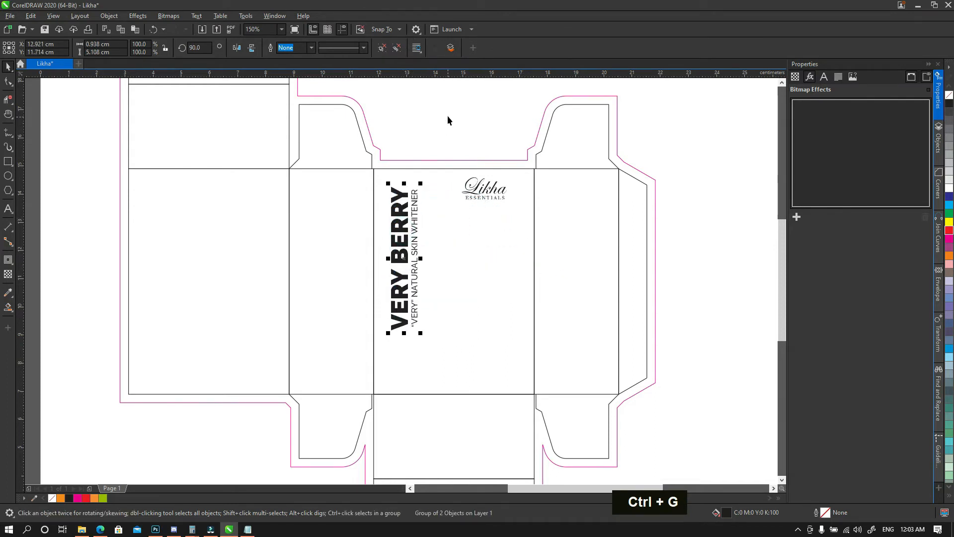
Step: Place a vertical guideline through the middle of the third panel
click(447, 115)
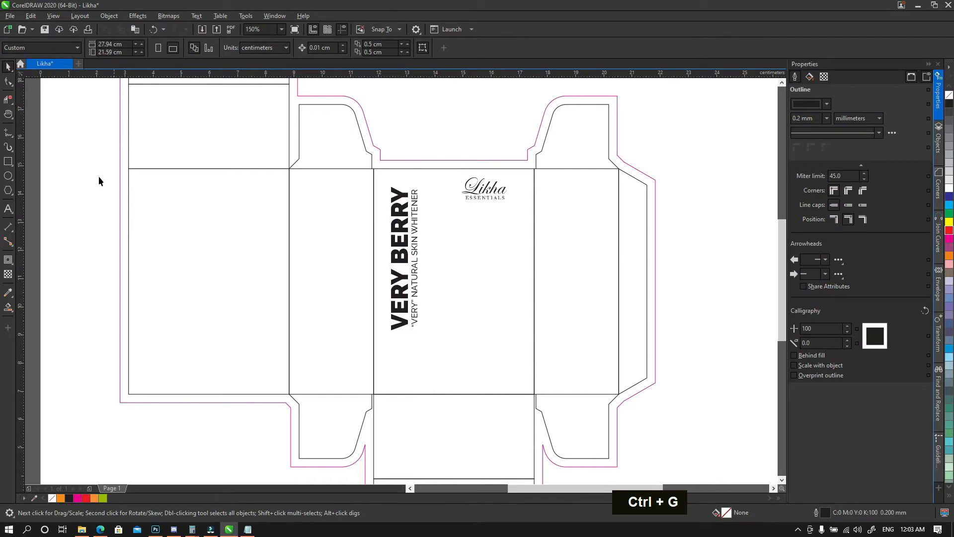
drag(26, 174, 456, 172)
click(440, 107)
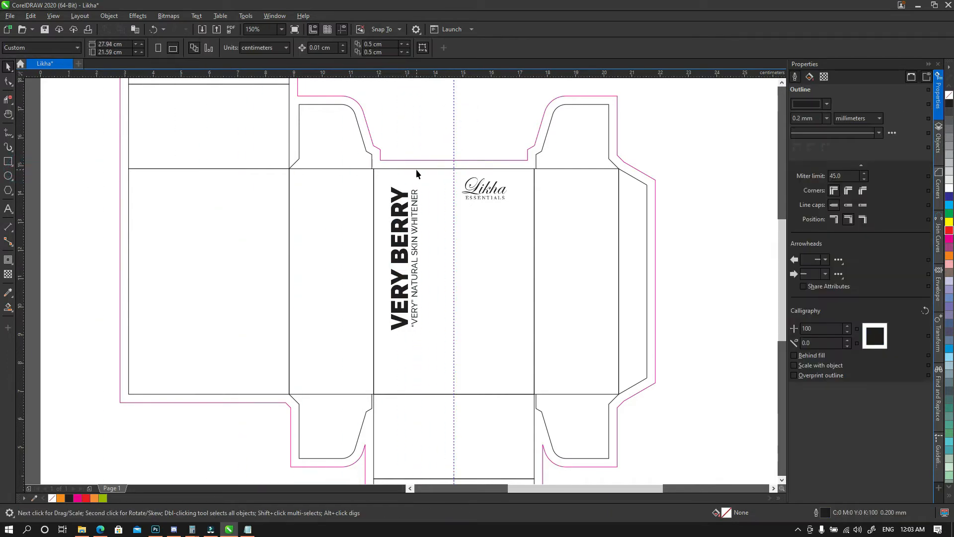
Step: Look up the VERY BERRY product number in the LIKHA Notepad file and add it as the text 01 below the rotated text group
key(alt+Tab)
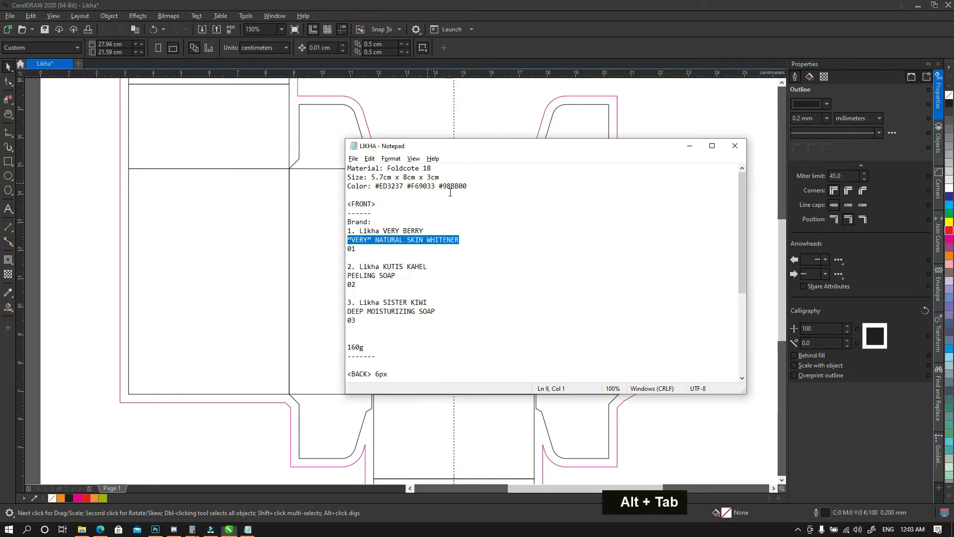
click(356, 249)
key(alt+Tab)
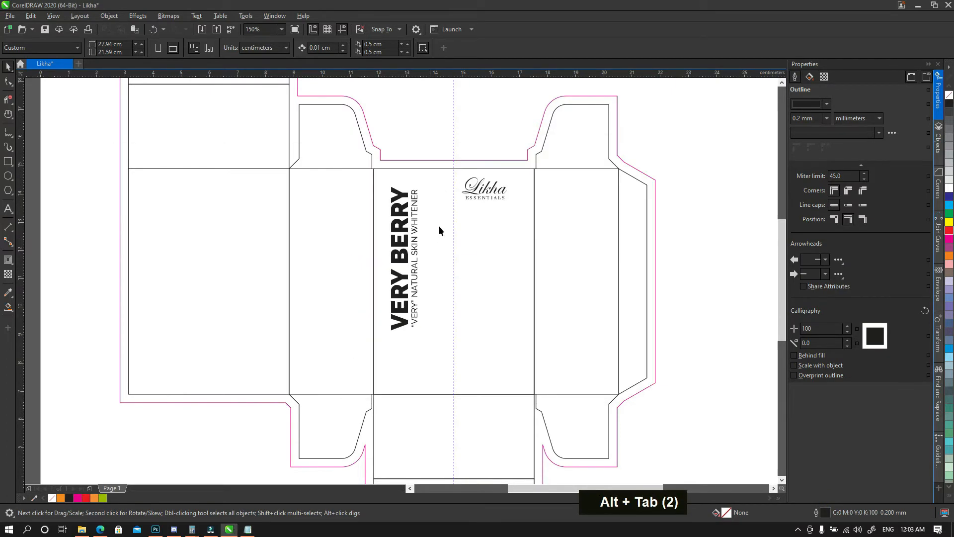
click(427, 314)
key(t)
click(396, 363)
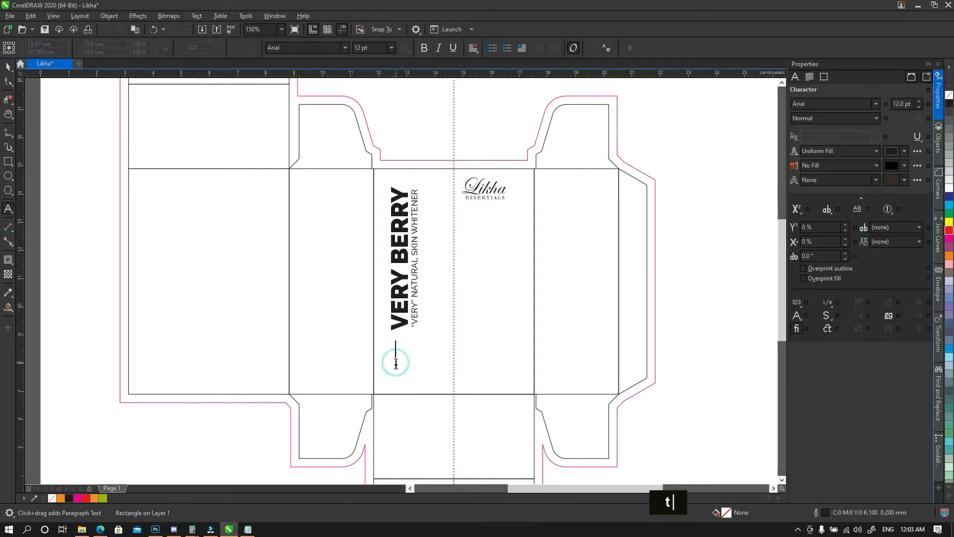
text(01)
key(ctrl+space)
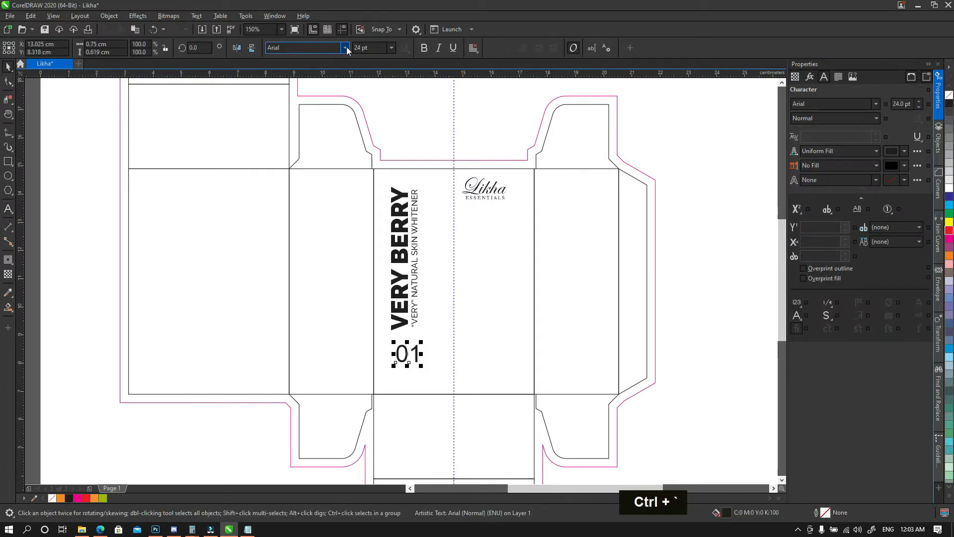
Step: Set the 01 text to the Impact font and enlarge it to about 57.3 pt
click(323, 49)
text(impa)
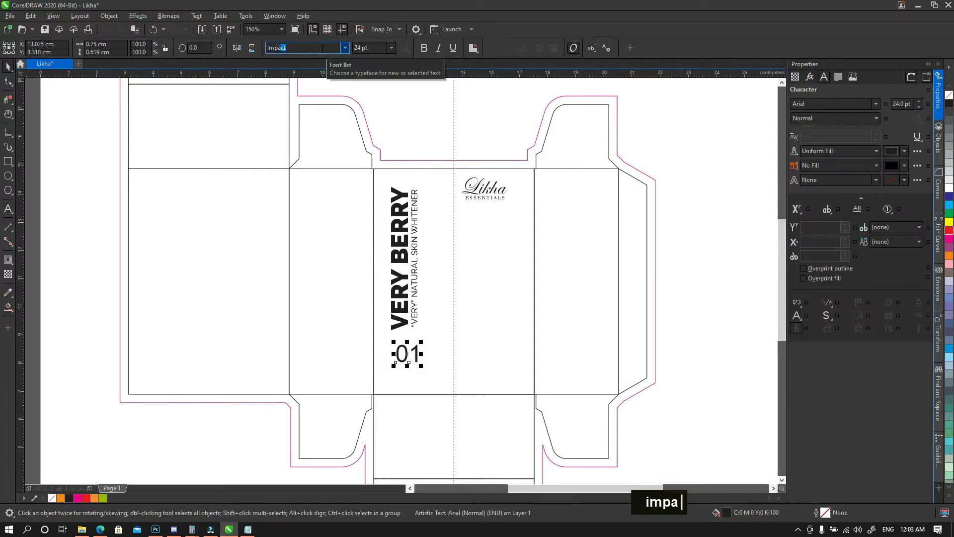
key(Return)
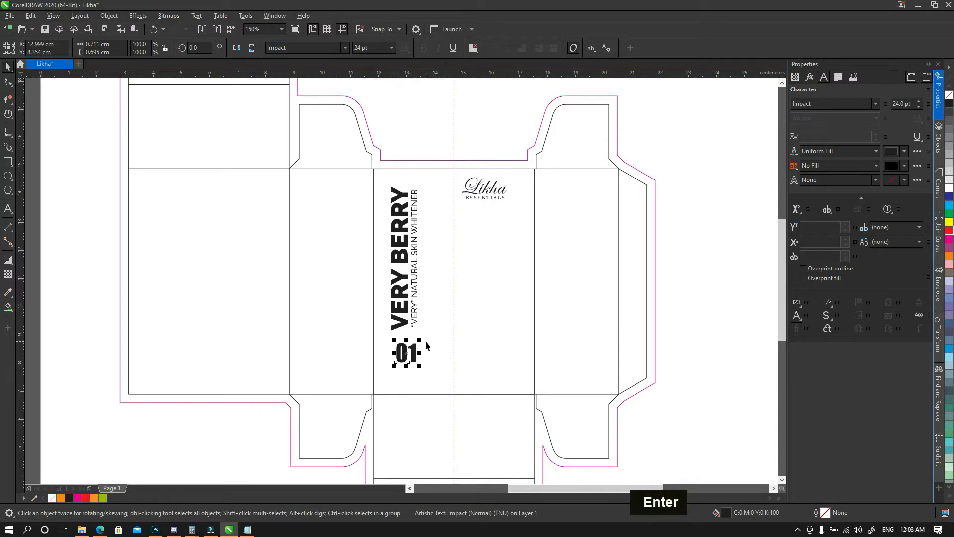
mouse_move(425, 337)
mouse_down()
mouse_move(431, 319)
mouse_move(436, 325)
mouse_up()
Step: Move the VERY BERRY text group up and scale it down to about 4.99 cm tall so it clears the 01
drag(412, 292, 409, 276)
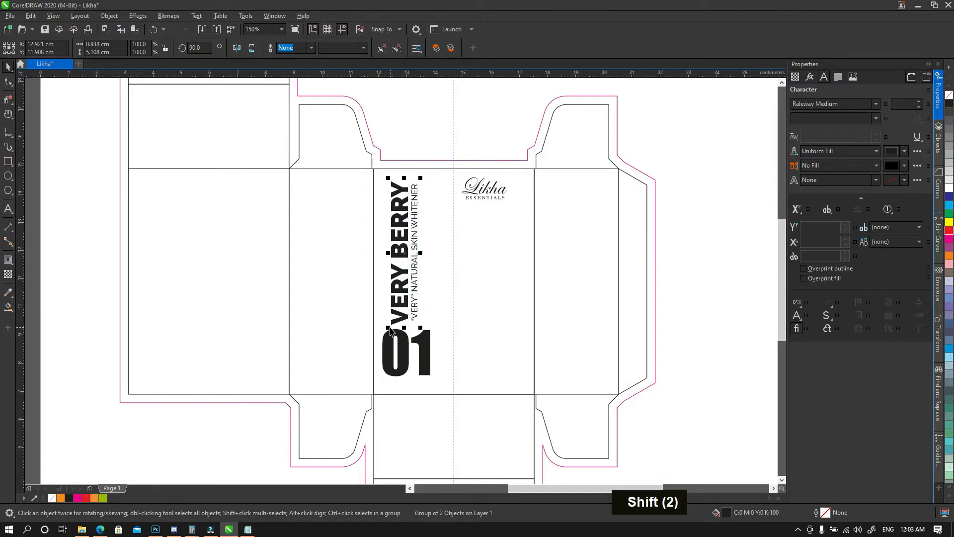
mouse_move(391, 329)
mouse_down()
mouse_move(392, 342)
mouse_move(391, 325)
mouse_up()
key(space)
drag(443, 279, 434, 234)
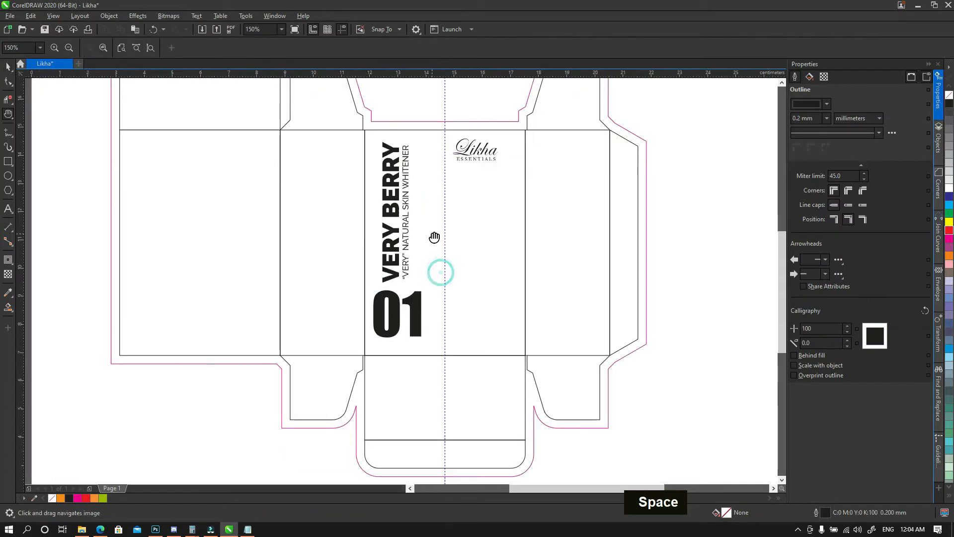
key(space)
Step: Shift the 01 and the VERY BERRY group slightly right, stacking the group over the number beside the third panel's left edge
drag(397, 309, 398, 310)
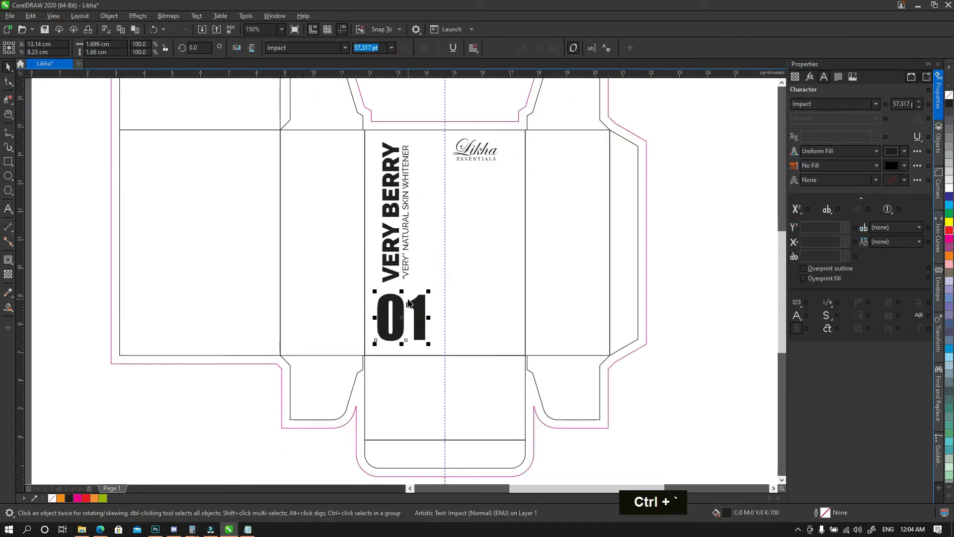
key(F10)
key(F10)
click(390, 249)
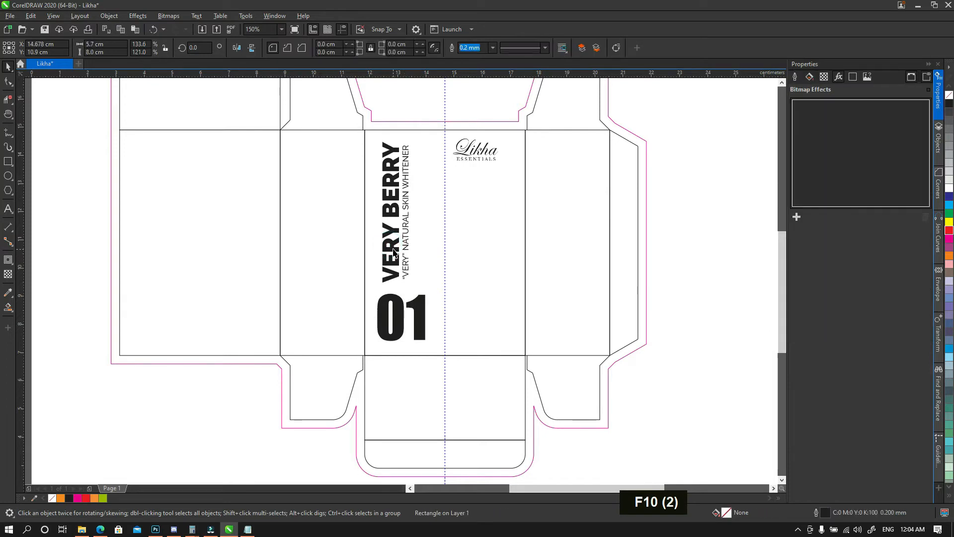
drag(393, 250, 403, 249)
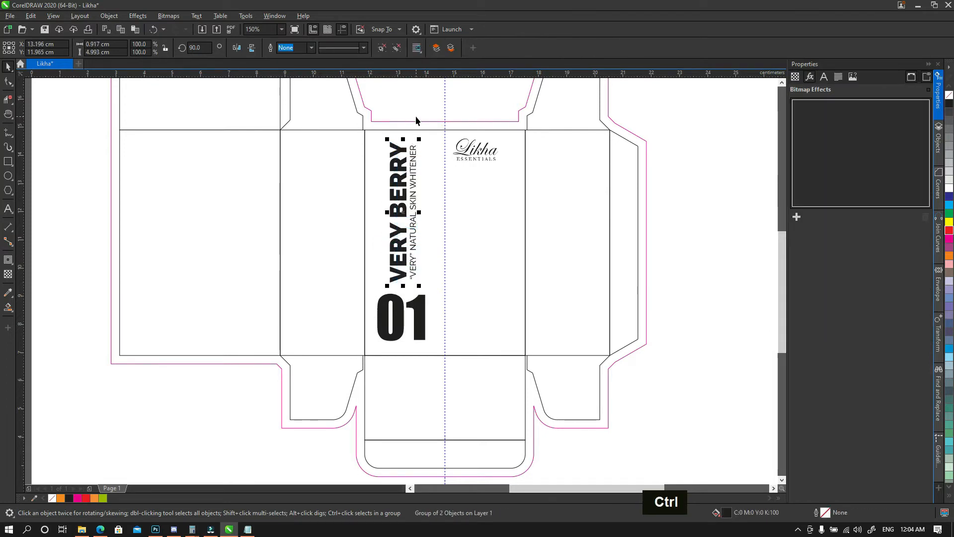
key(Tab)
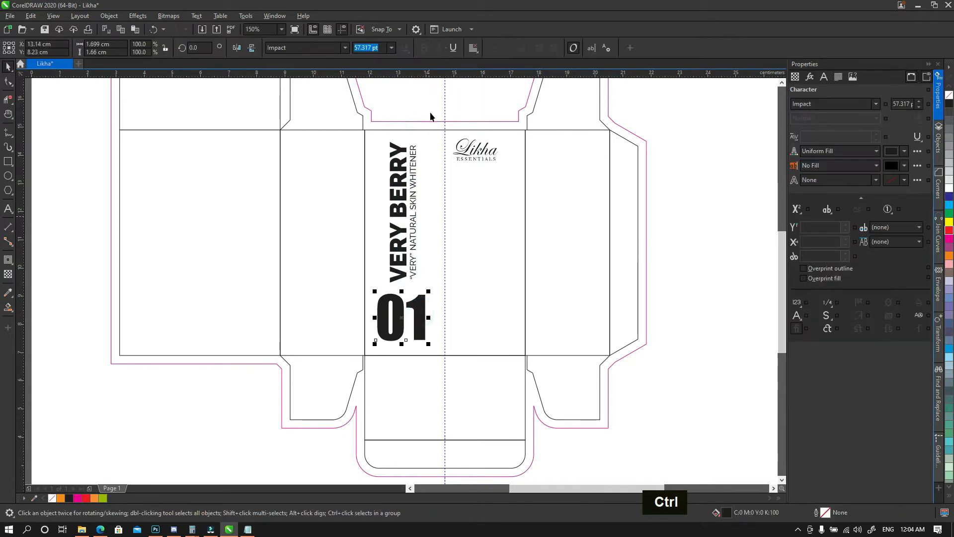
click(473, 47)
click(476, 72)
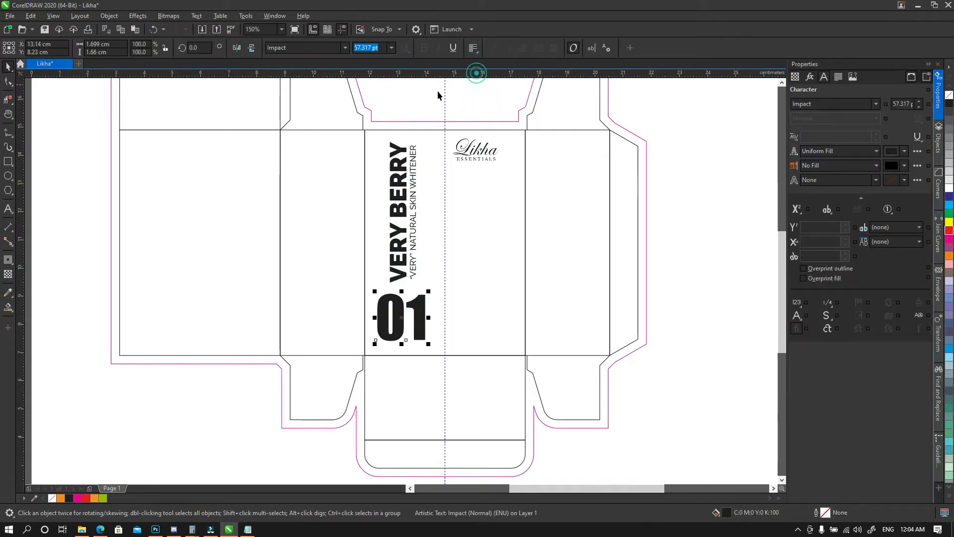
click(428, 96)
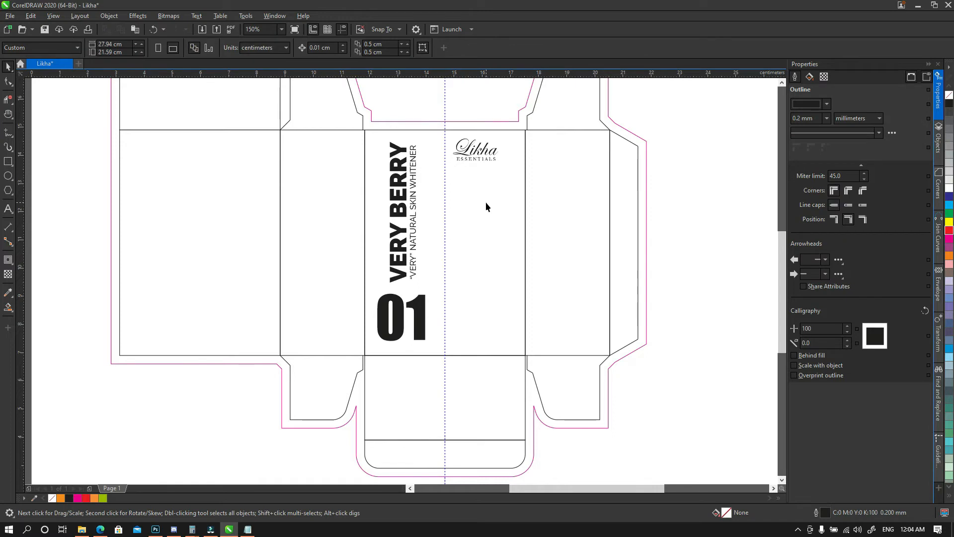
Step: Duplicate the Likha Essentials logo into the narrow second panel and rotate the copy 90 degrees
click(476, 154)
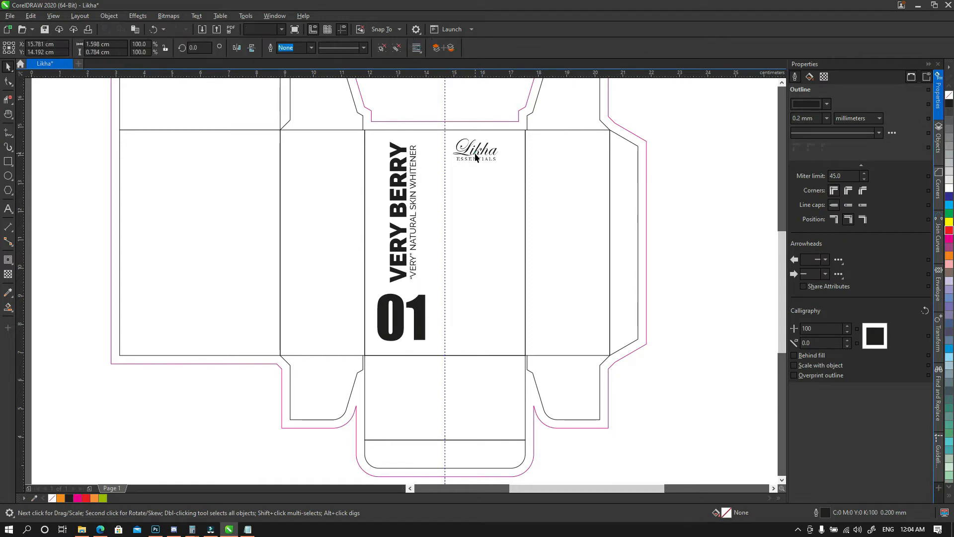
key(KP_Add)
drag(475, 154, 322, 243)
click(331, 243)
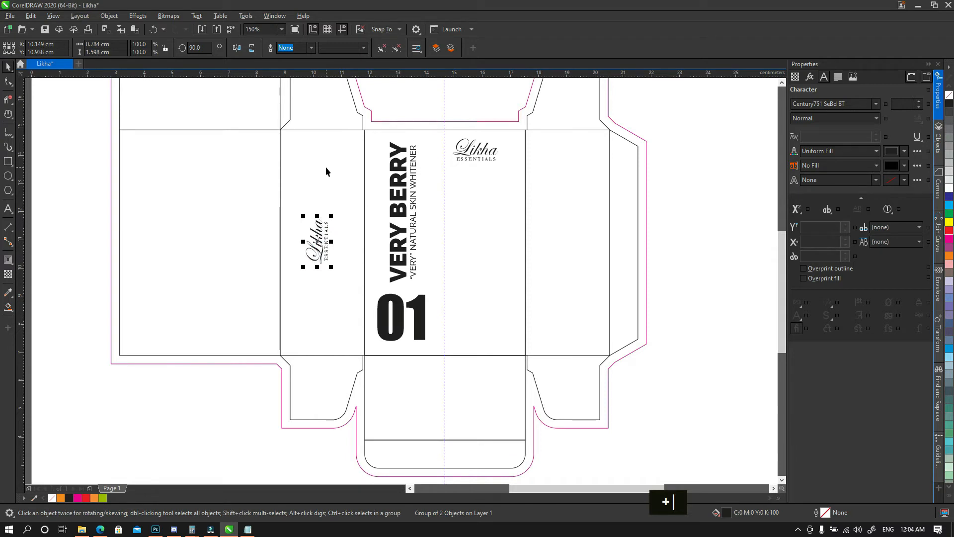
key(F10)
key(F10)
key(space)
click(344, 200)
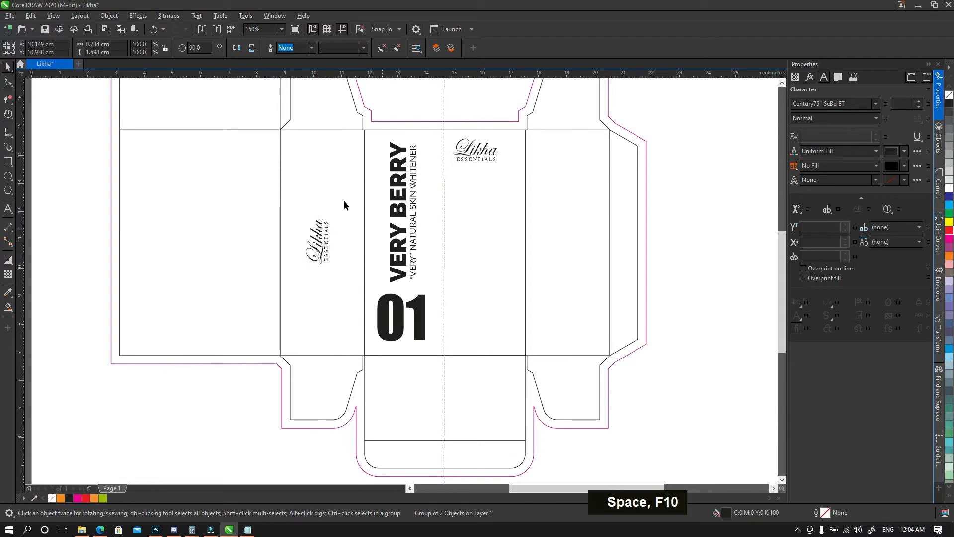
key(space)
key(space)
drag(345, 200, 388, 283)
Step: Copy the rotated logo onto the top panel above the first panel
ctrl+click(372, 329)
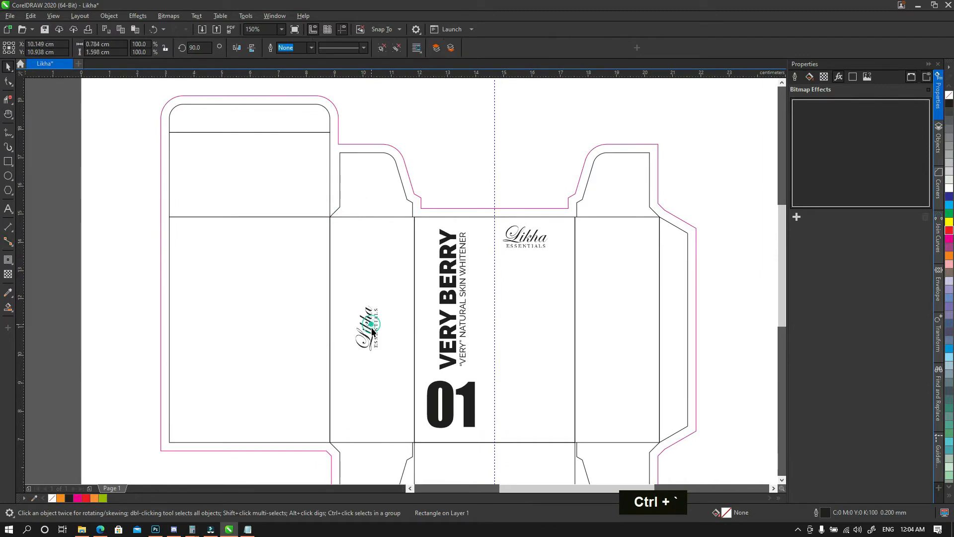
drag(371, 330, 246, 157)
right_click(246, 157)
double_click(371, 332)
drag(370, 333, 320, 338)
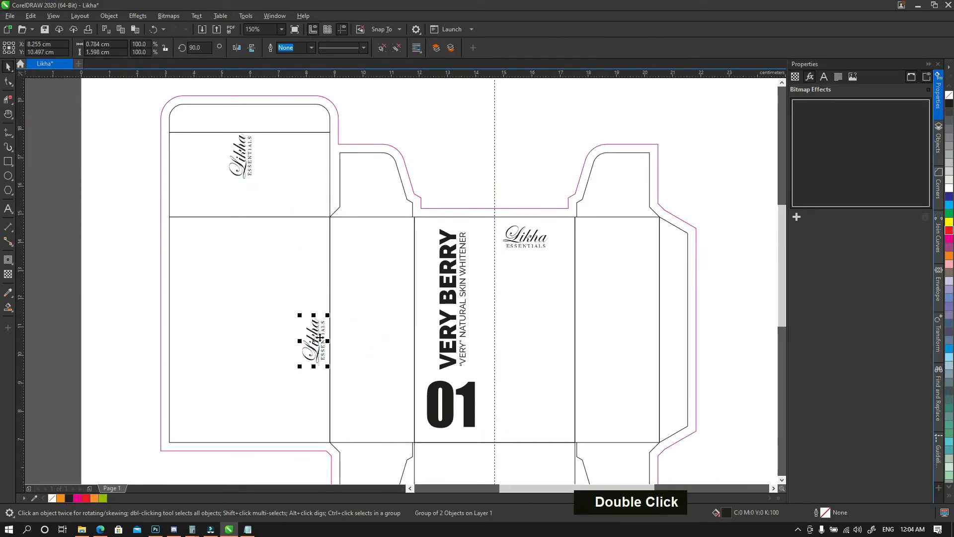
key(ctrl+z)
key(ctrl+z)
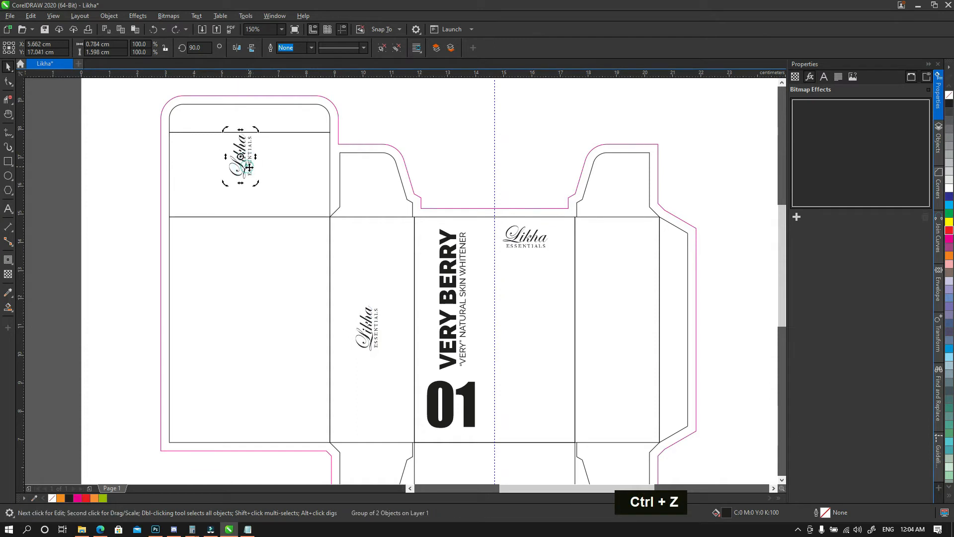
Step: Turn the top panel's logo upside down and shift the second panel's logo to the middle of its panel
mouse_move(259, 183)
mouse_down()
mouse_move(274, 151)
mouse_move(245, 163)
mouse_move(251, 173)
mouse_up()
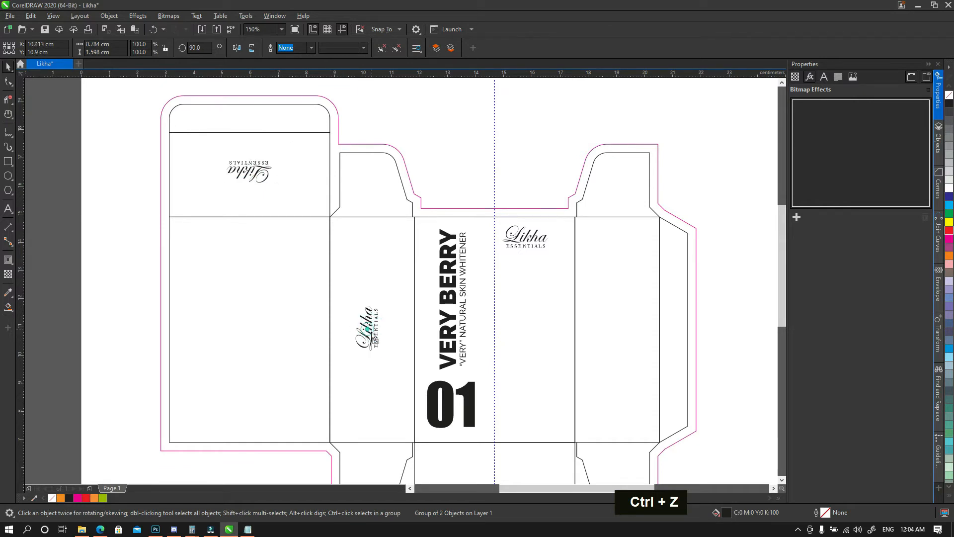
drag(372, 332, 374, 330)
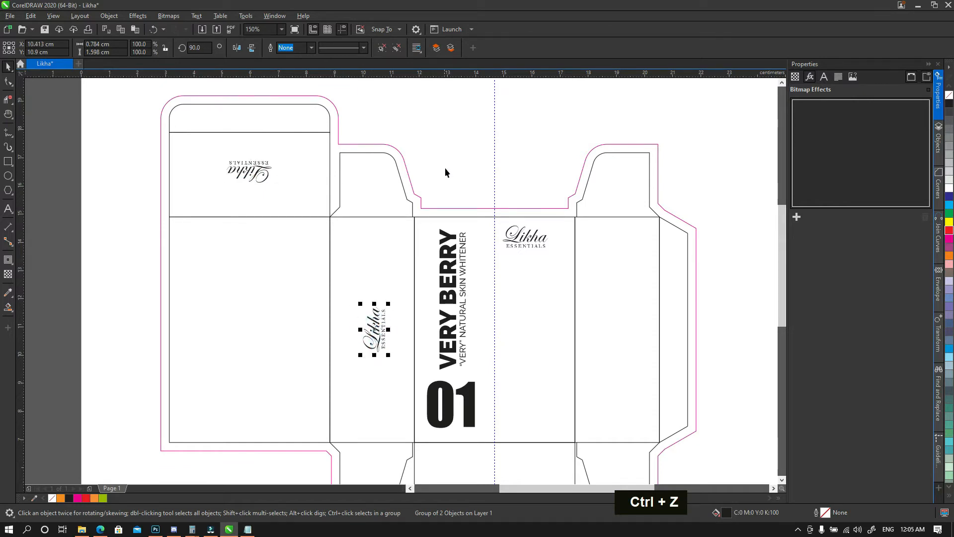
click(445, 172)
Step: Draw a paragraph text frame about 5.05 x 3.25 cm in the first panel, leaving margins at both sides
key(space)
drag(489, 283, 449, 257)
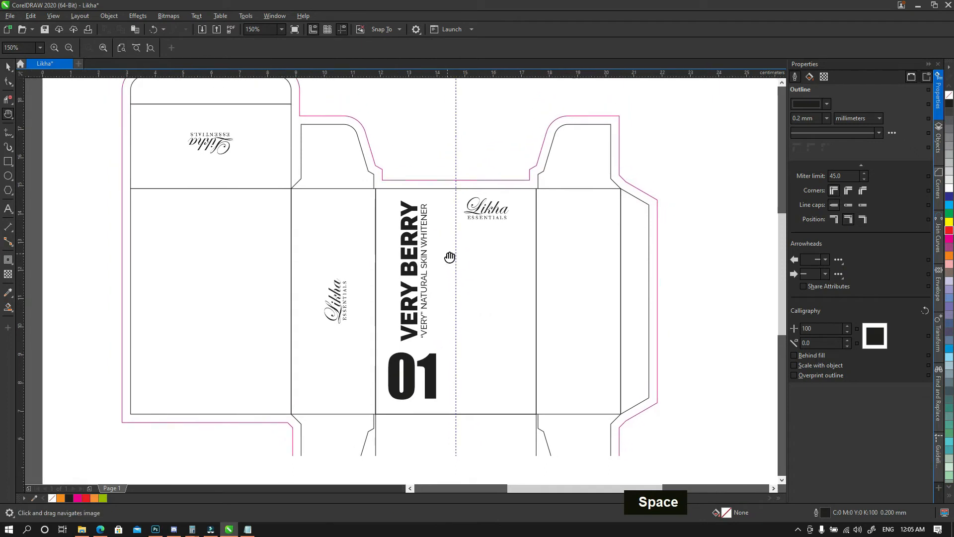
key(ctrl+grave)
key(t)
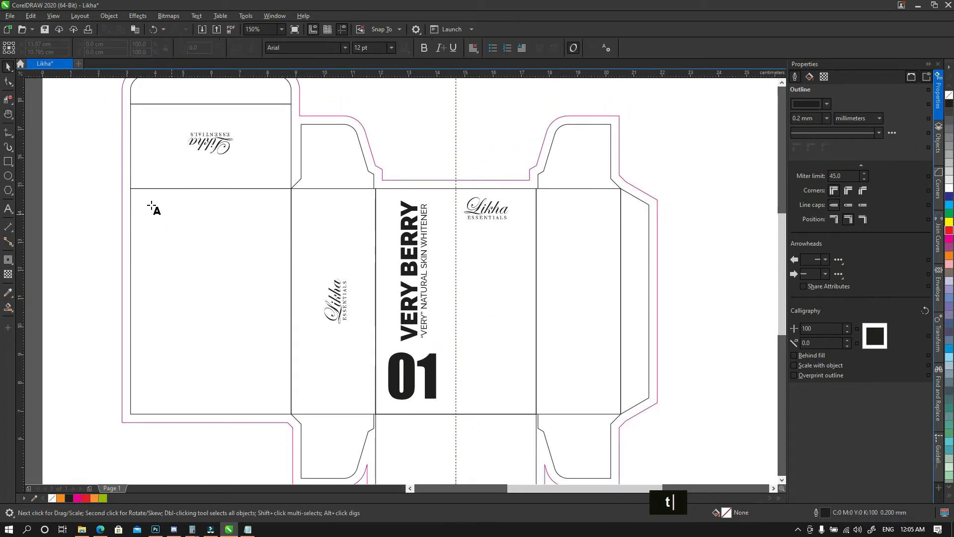
drag(144, 200, 292, 291)
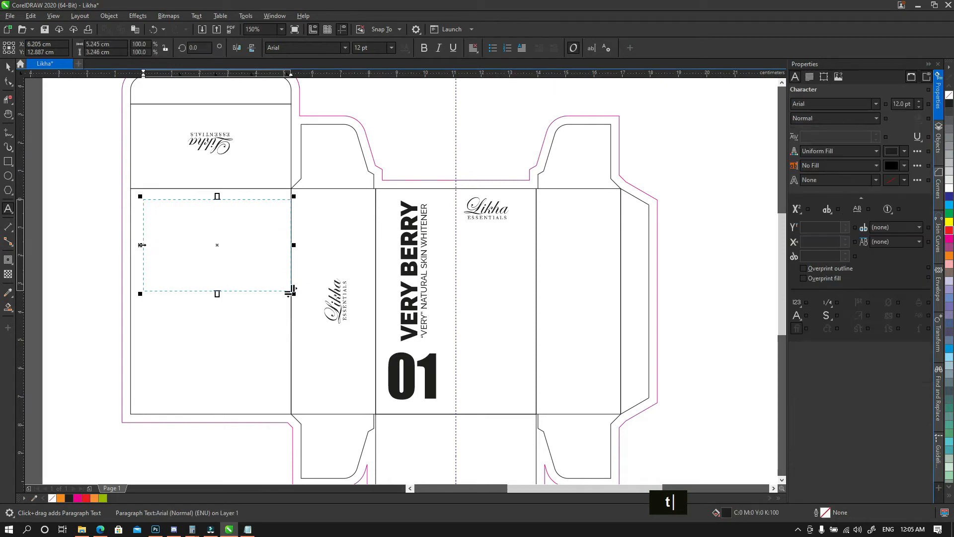
drag(141, 245, 127, 245)
drag(297, 247, 286, 253)
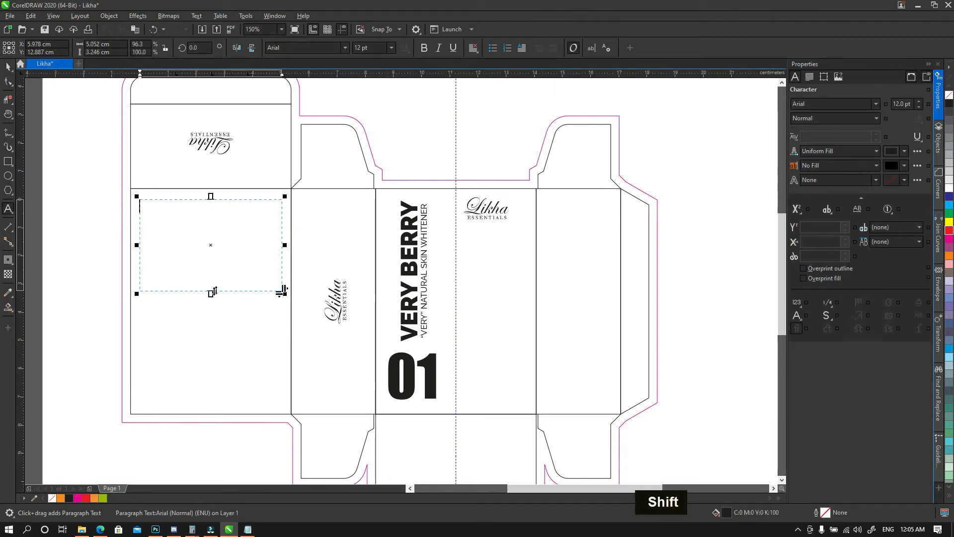
Step: Copy all the Lorem ipsum paragraphs under <BACK> in the LIKHA Notepad file and paste them into the first panel's text frame
click(248, 528)
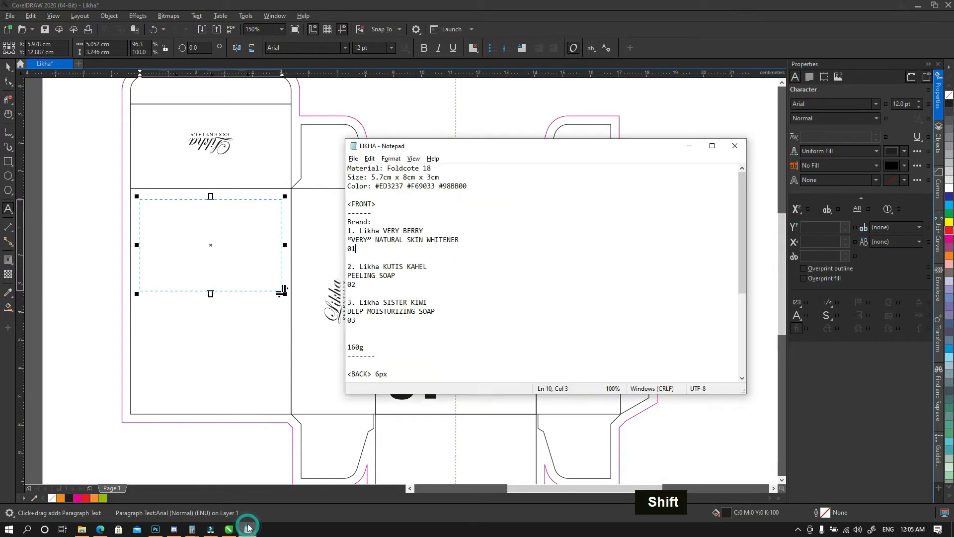
scroll(444, 283, down, 4)
scroll(444, 283, down, 2)
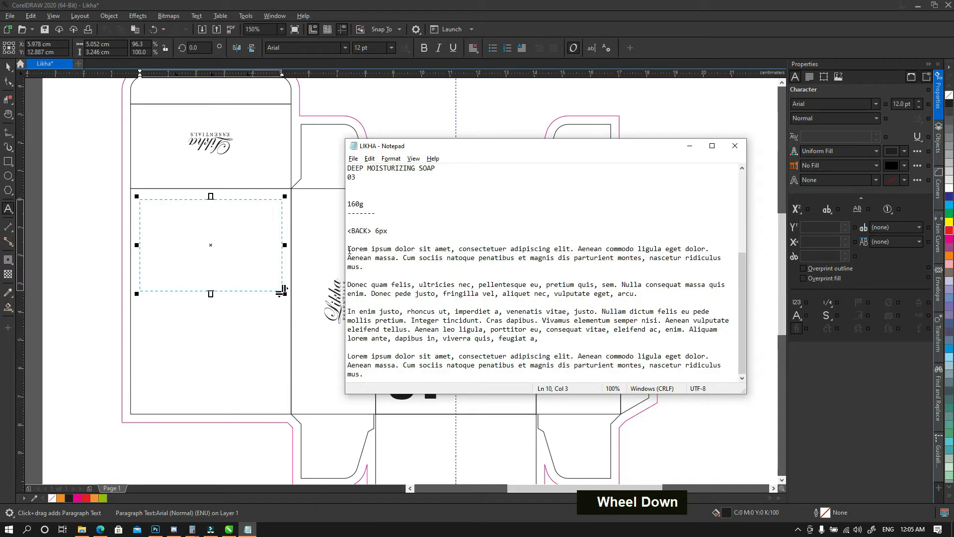
drag(348, 250, 531, 375)
key(ctrl+c)
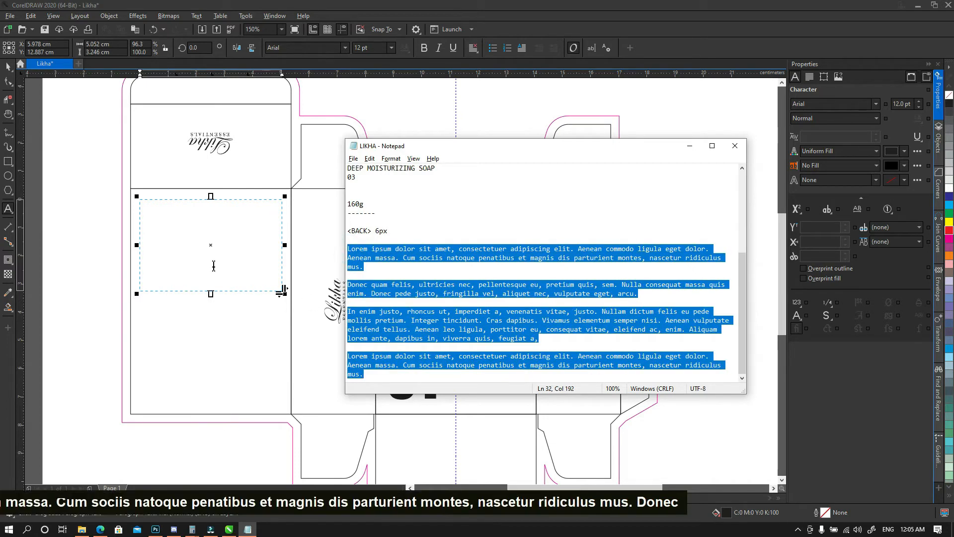
click(210, 246)
key(ctrl+v)
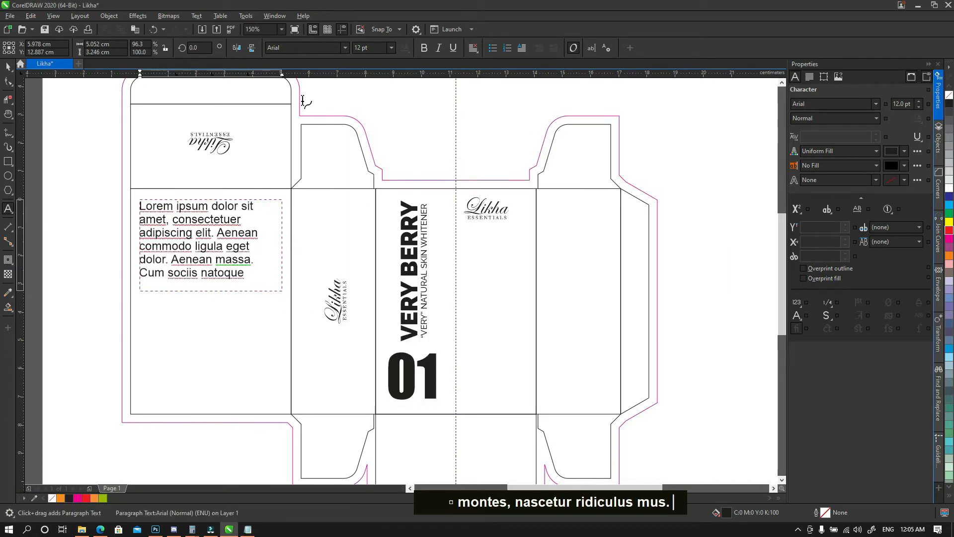
Step: Set the paragraph text to 6 pt and extend its frame downward to fit all the paragraphs
key(ctrl+space)
click(369, 48)
key(Return)
text(6)
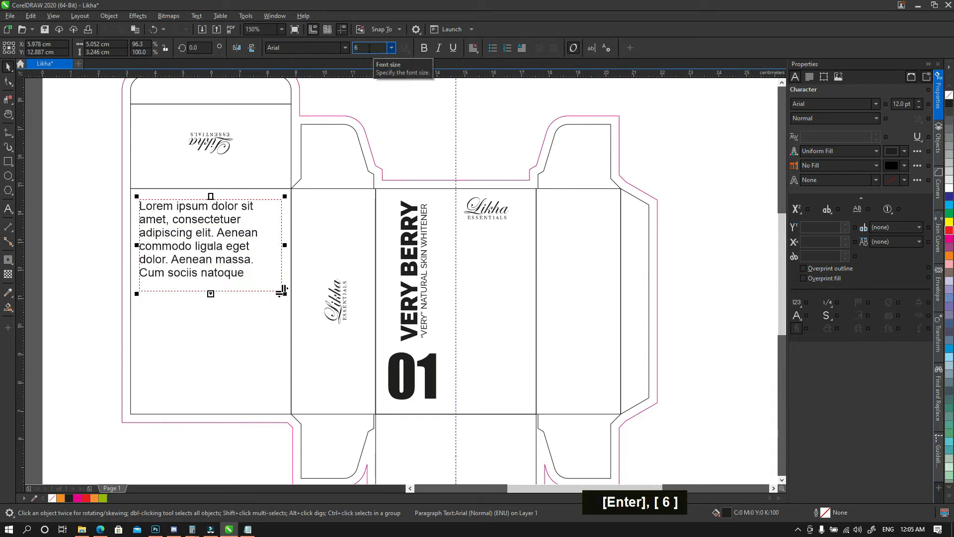
key(Return)
drag(208, 298, 203, 366)
click(394, 160)
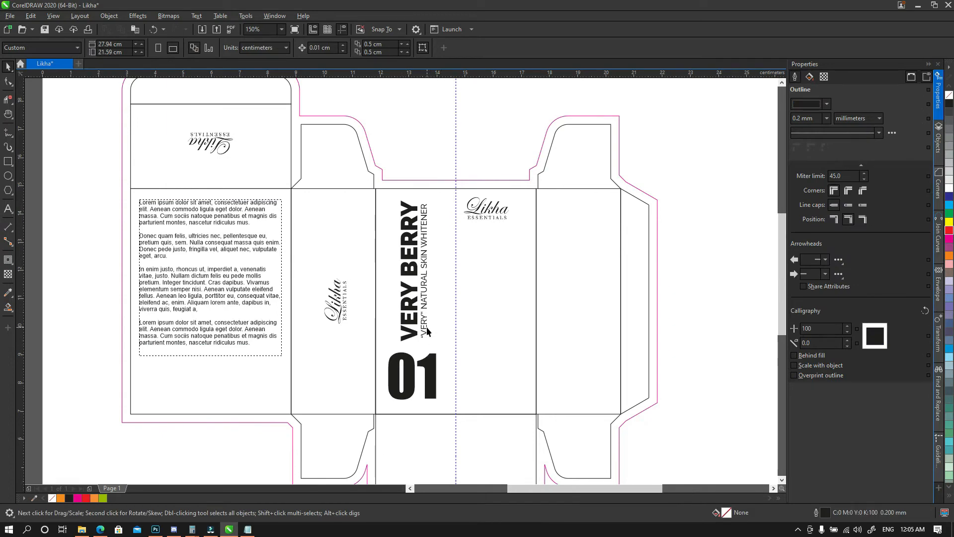
key(F10)
key(F10)
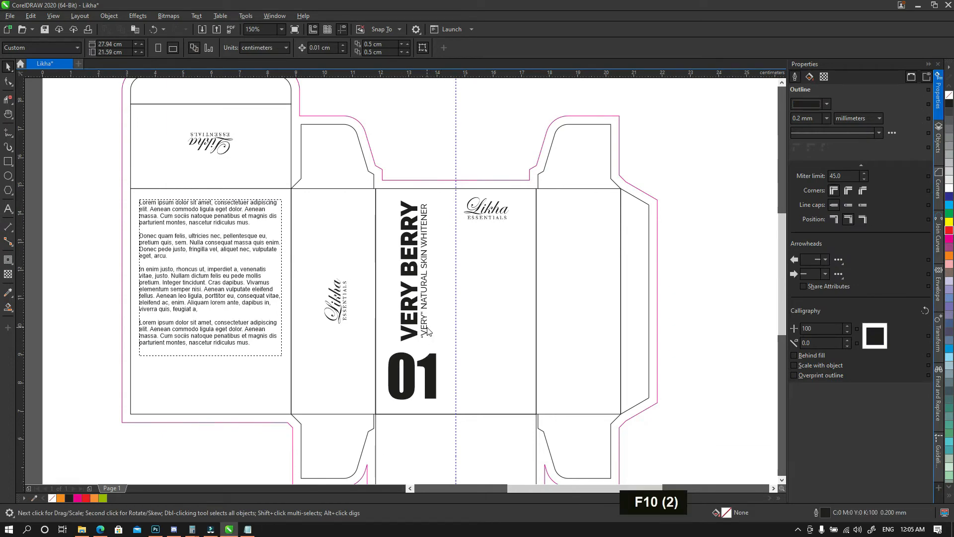
Step: Copy the 160g weight from the LIKHA Notepad file and add it as text in the lower part of the front panel
key(alt+Tab)
click(448, 229)
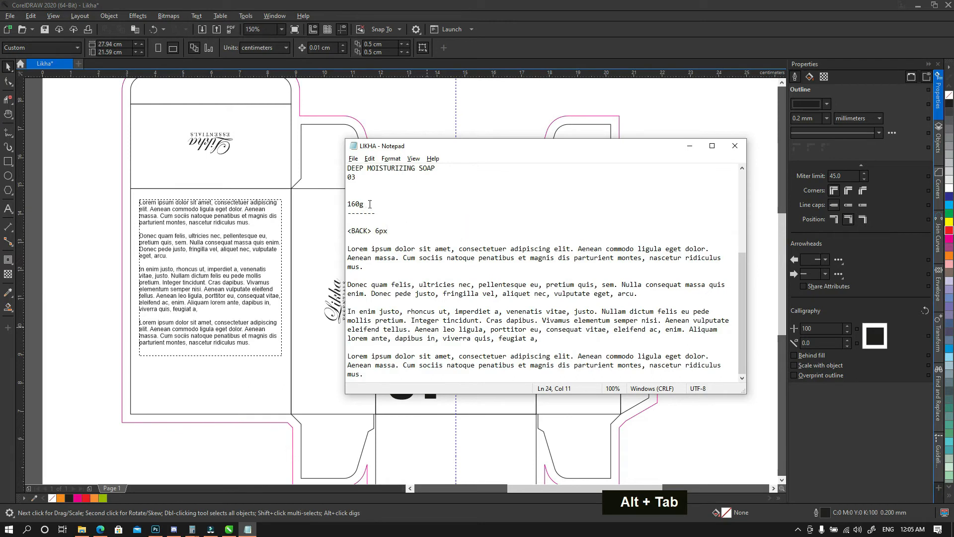
double_click(353, 204)
key(ctrl+c)
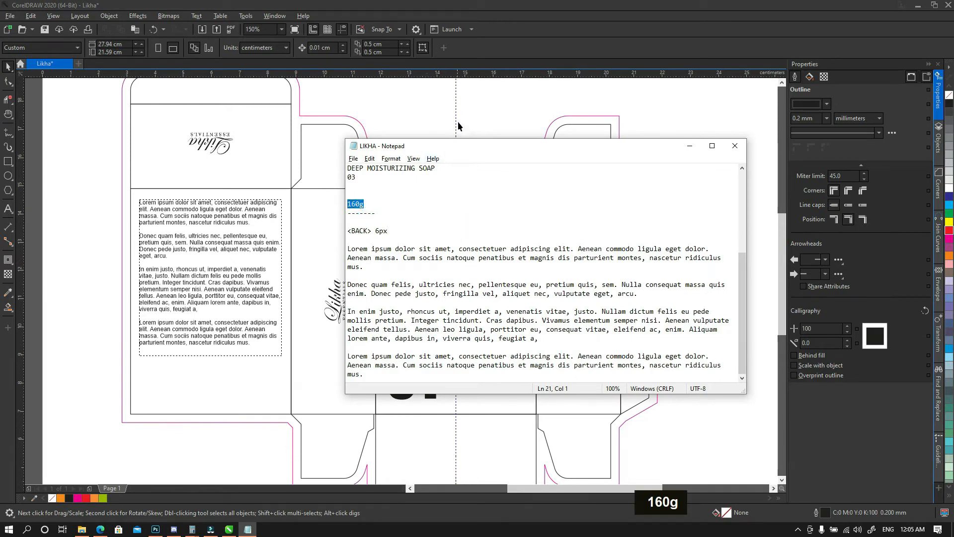
click(457, 110)
click(485, 382)
text(160g)
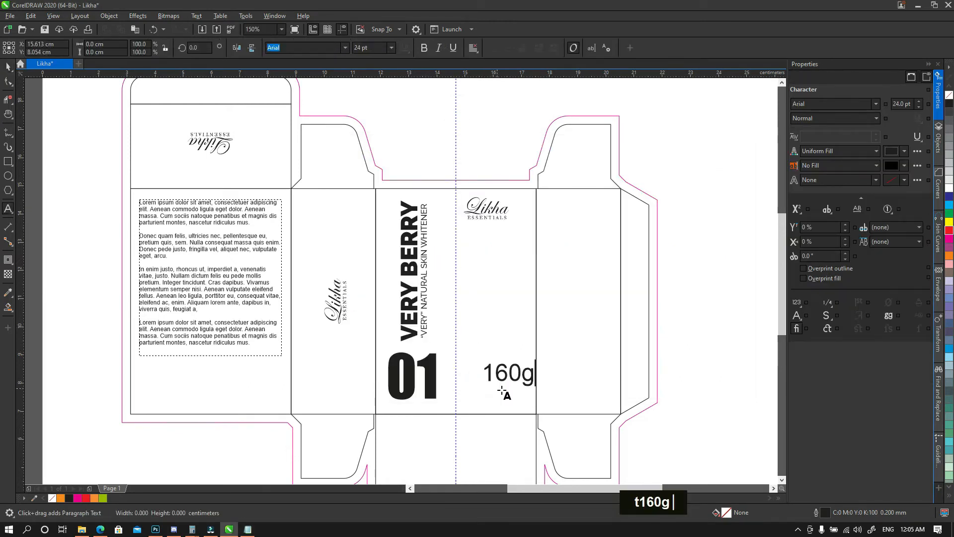
Step: Set the 160g text to 10 pt and move it toward the front panel's lower right corner
key(ctrl+space)
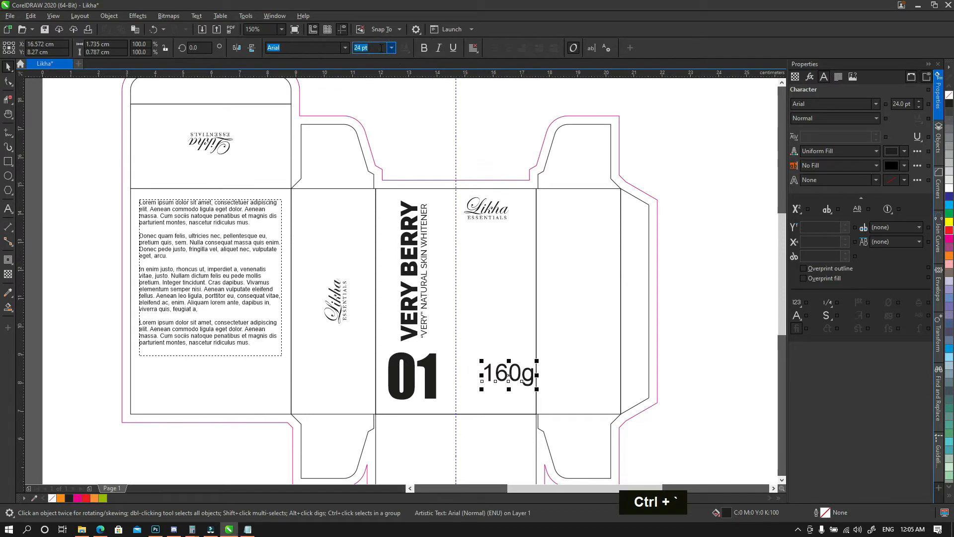
text(10)
key(Return)
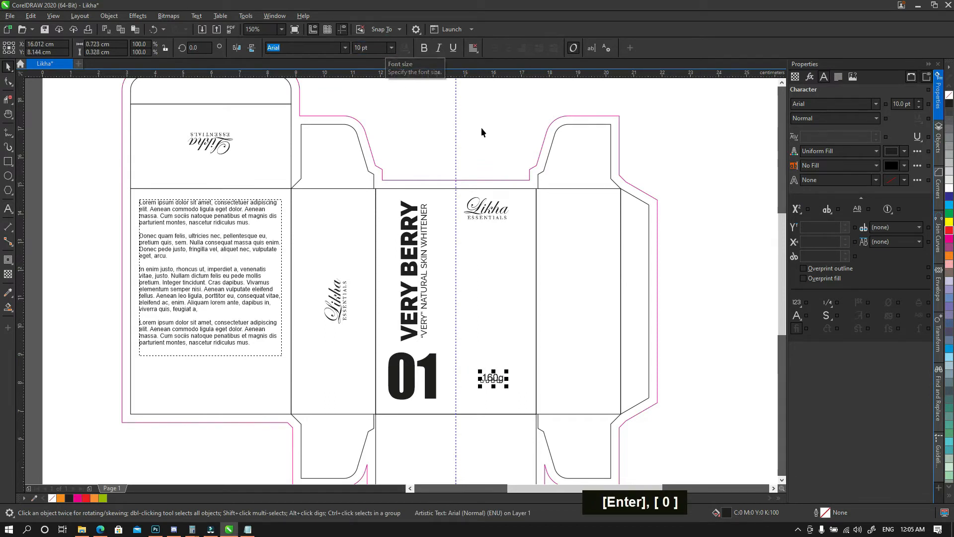
click(484, 128)
click(499, 378)
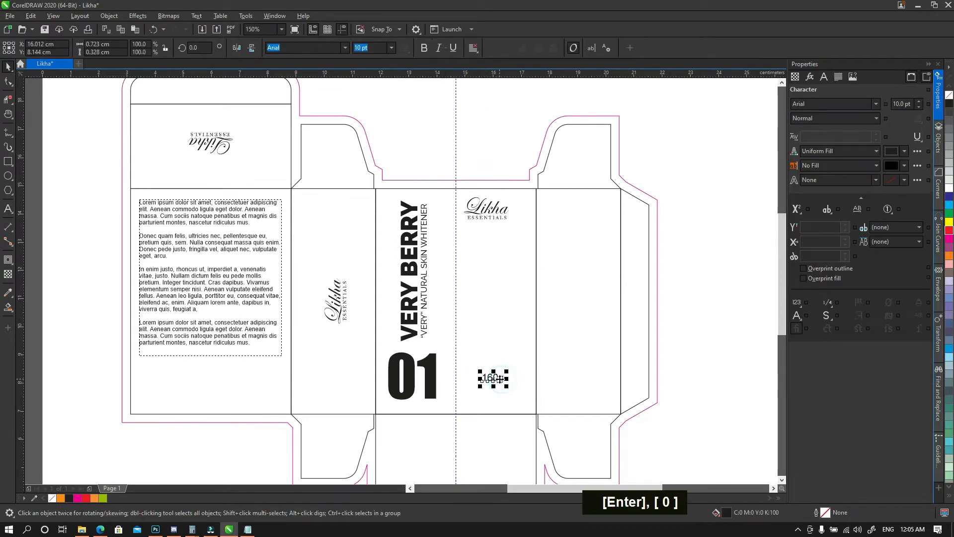
drag(500, 379, 514, 403)
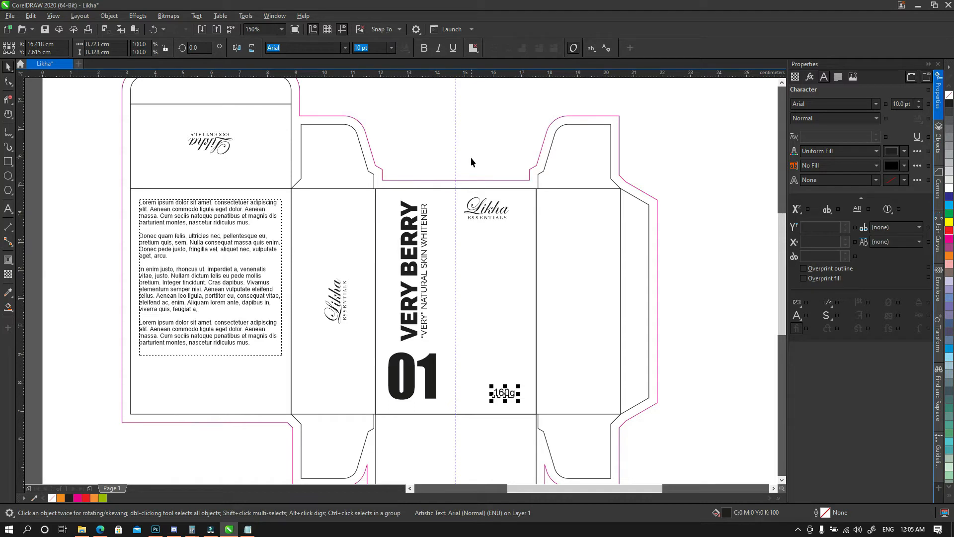
Step: Reduce the 160g text to 8 pt and nudge it slightly up and left
key(F10)
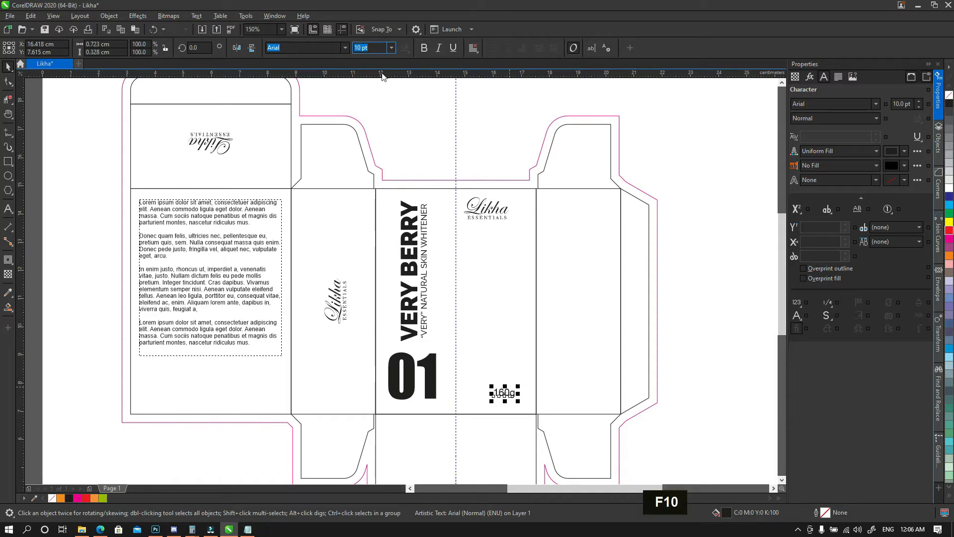
double_click(376, 48)
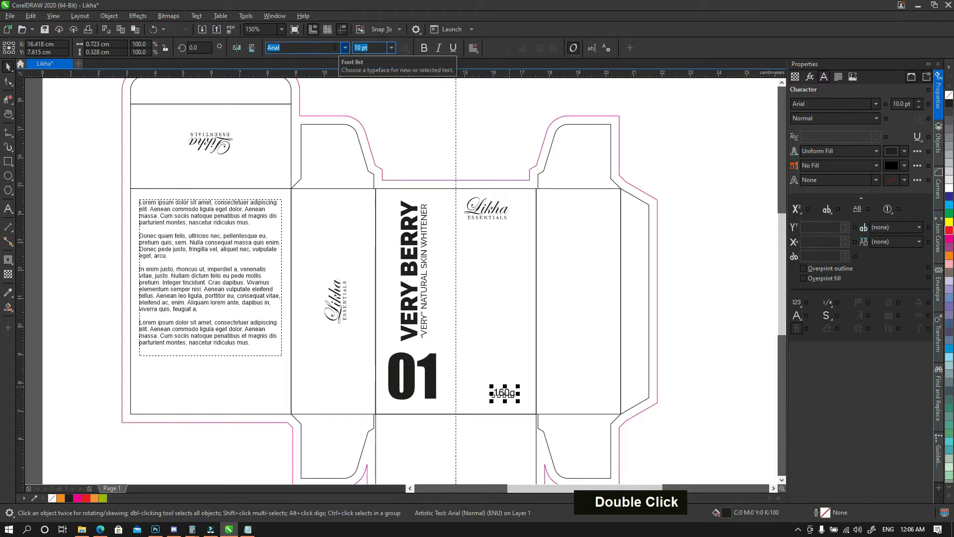
text(8)
key(Return)
click(512, 147)
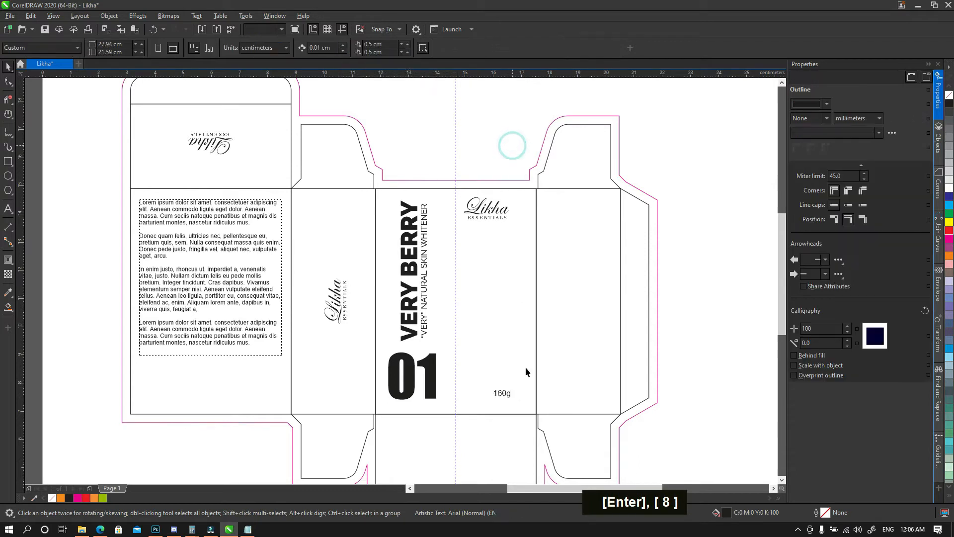
click(509, 391)
drag(509, 394, 507, 390)
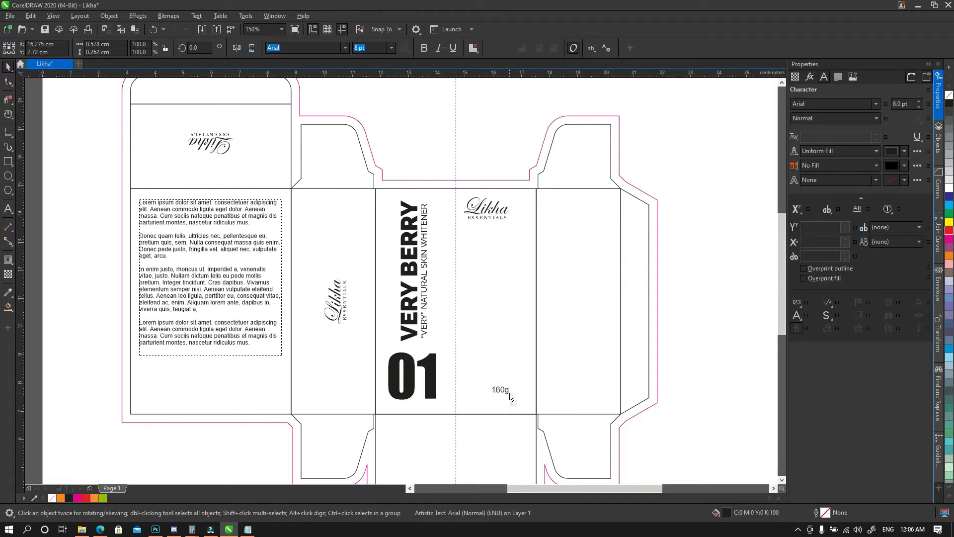
click(457, 153)
key(space)
drag(313, 252, 338, 262)
key(ctrl+grave)
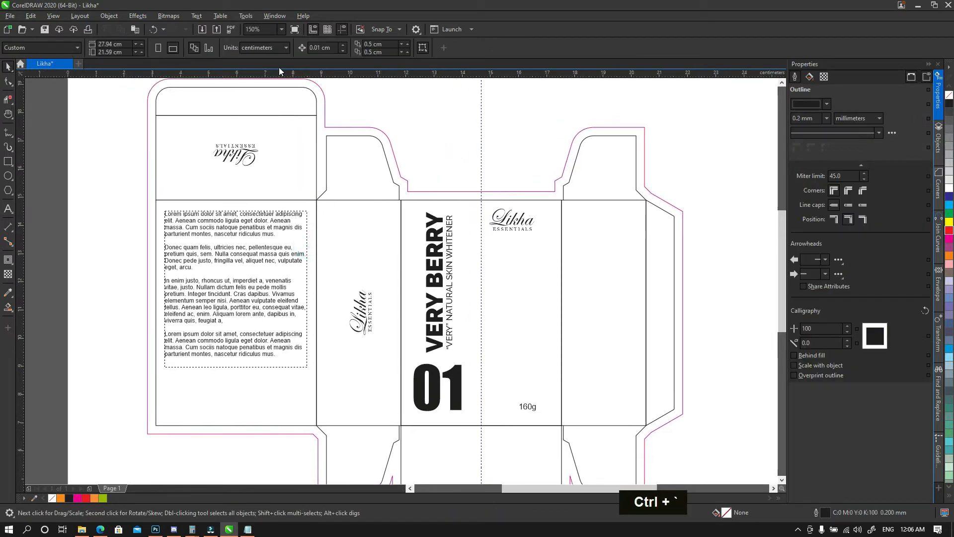
click(247, 529)
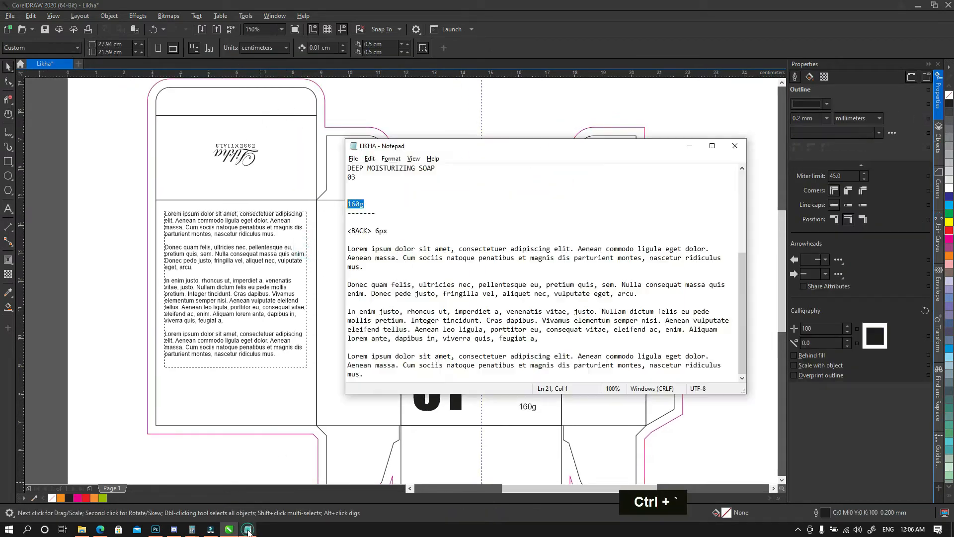
click(248, 528)
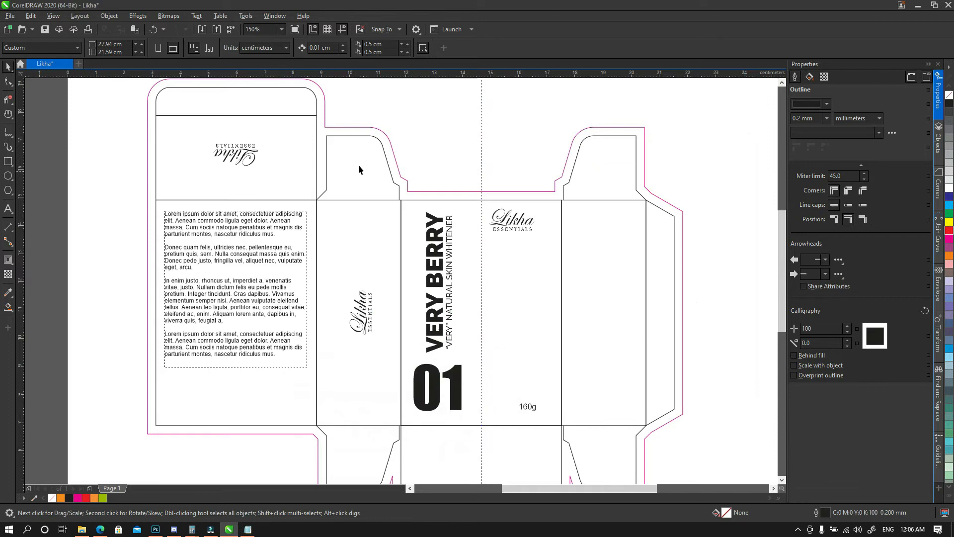
click(413, 127)
Step: Duplicate the second panel's logo into the first panel below the paragraphs and rotate the copy horizontal
click(362, 302)
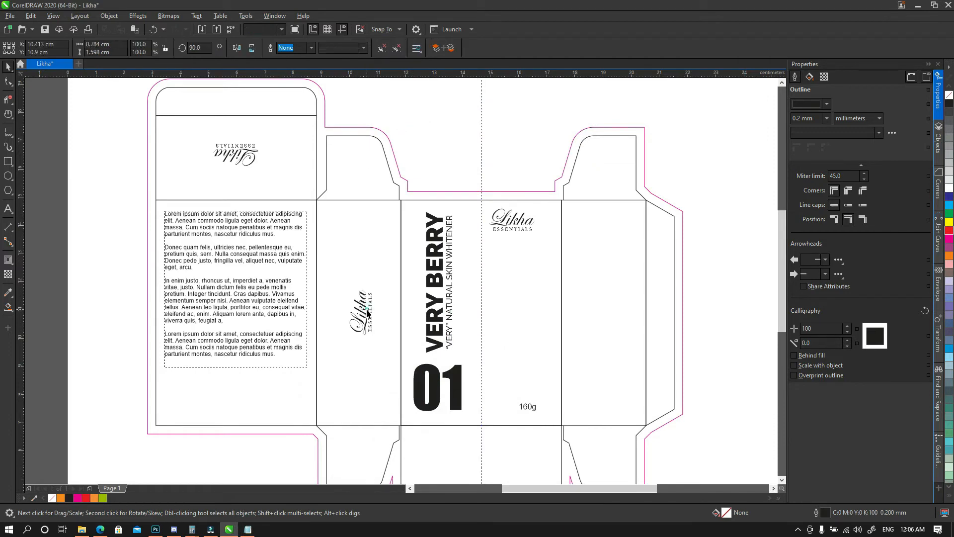
key(KP_Add)
drag(366, 310, 304, 388)
click(283, 366)
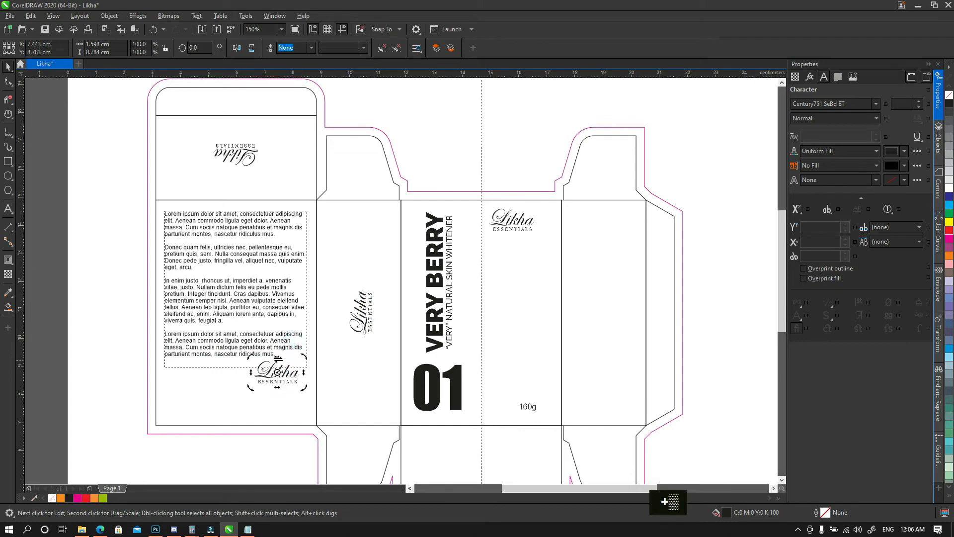
Step: Shrink the first panel's logo to about 1.03 x 0.50 cm and place it just below the paragraph frame
key(z)
drag(207, 322, 326, 445)
key(ctrl+grave)
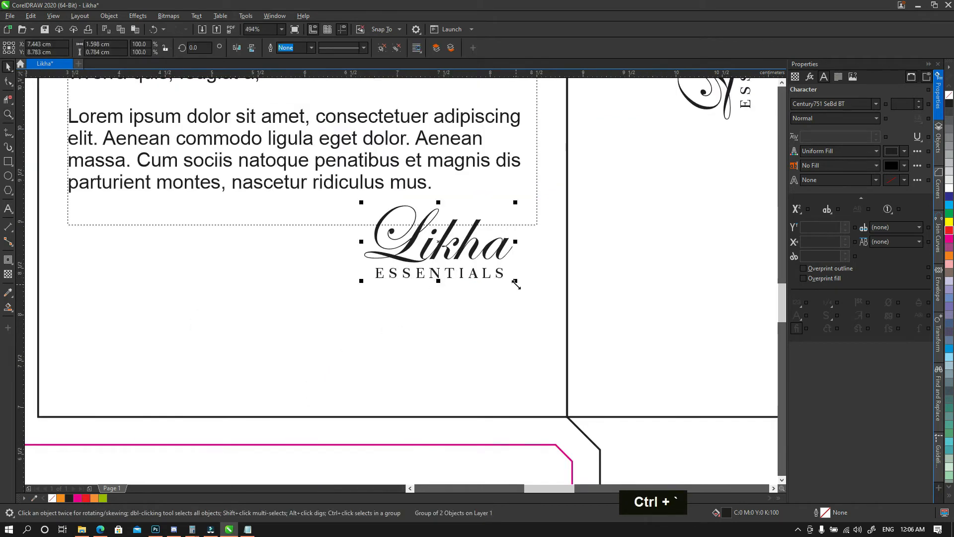
drag(515, 282, 443, 282)
click(513, 298)
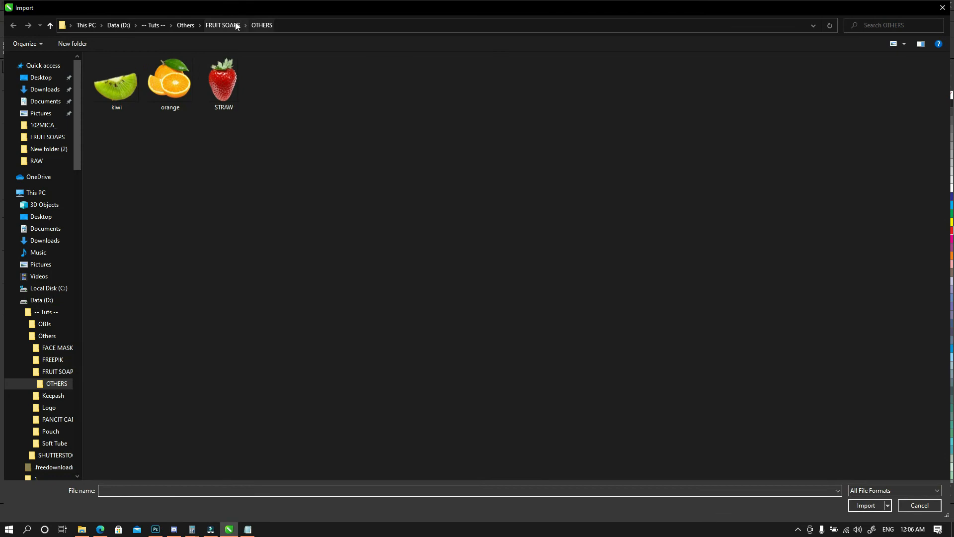
Step: Import the recycle-logo file from the FRUIT SOAPS folder and place it under the first panel's logo
click(236, 26)
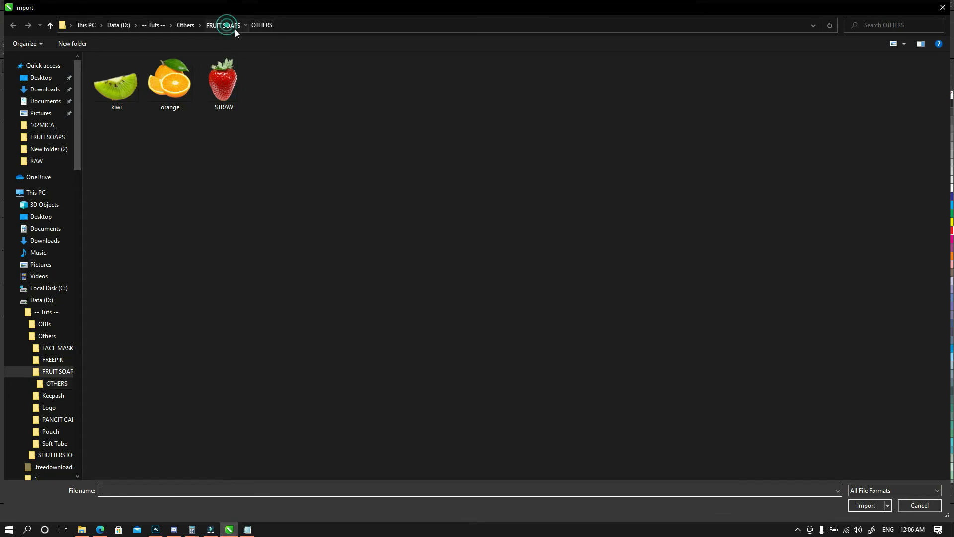
click(546, 110)
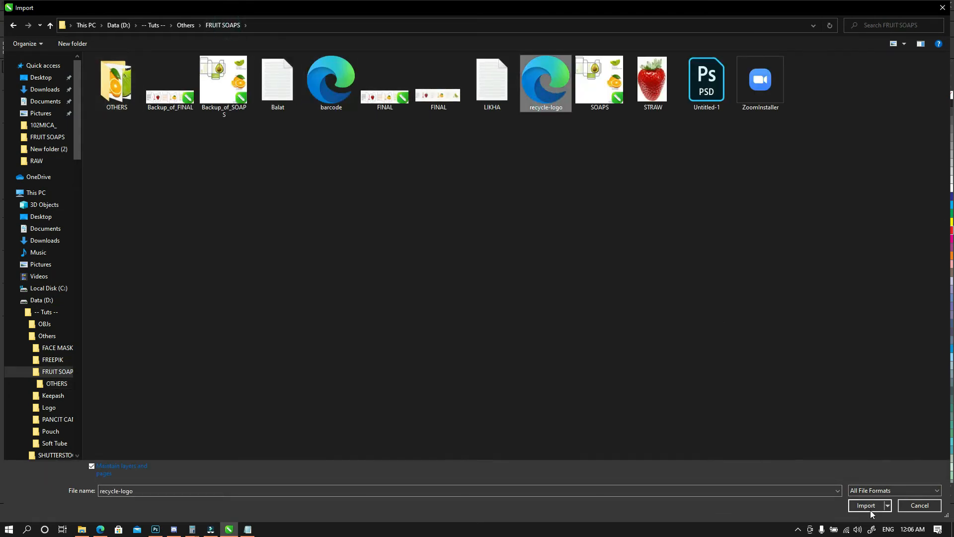
click(866, 505)
click(416, 322)
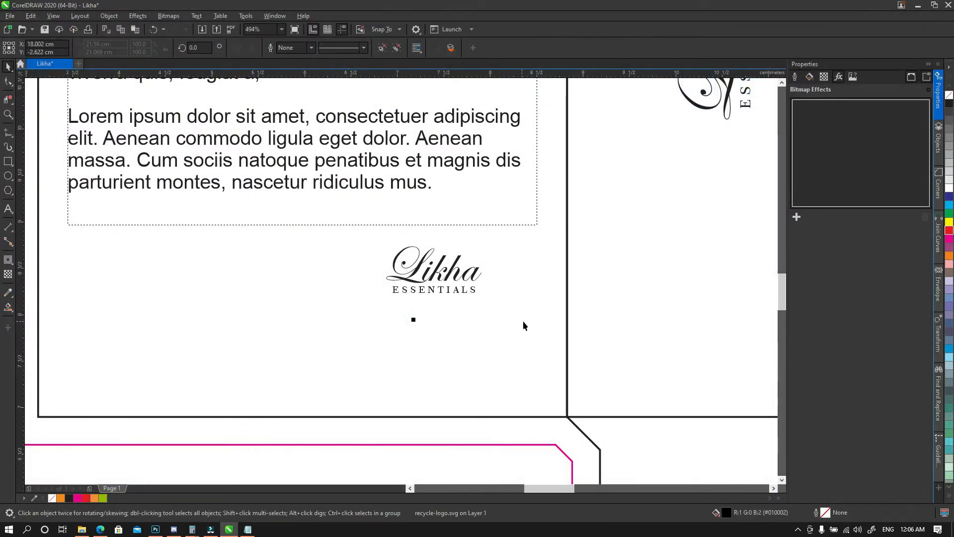
Step: Scale the oversized recycling symbol down to icon size and move it to the first panel's lower area
key(F3)
key(F3)
key(F3)
key(space)
drag(667, 329, 491, 278)
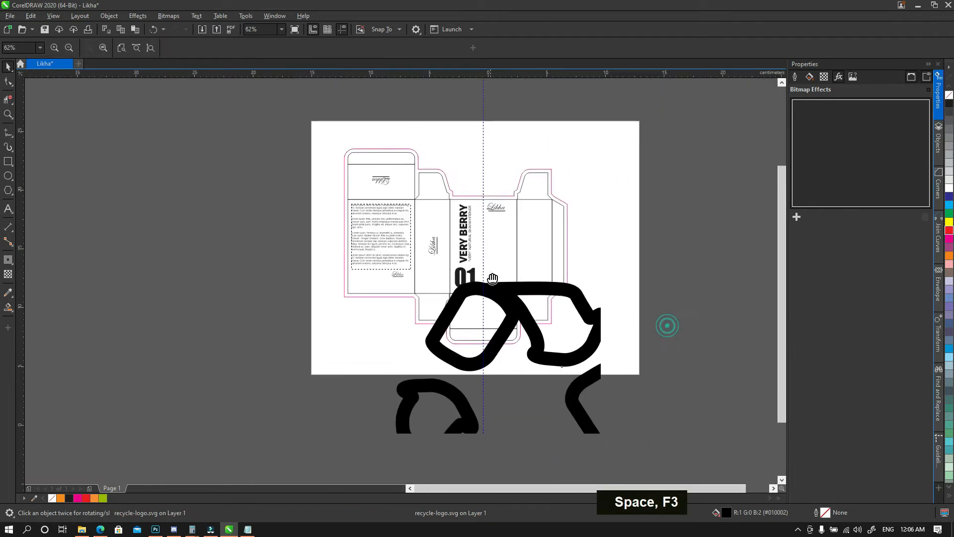
key(ctrl+grave)
drag(653, 278, 416, 301)
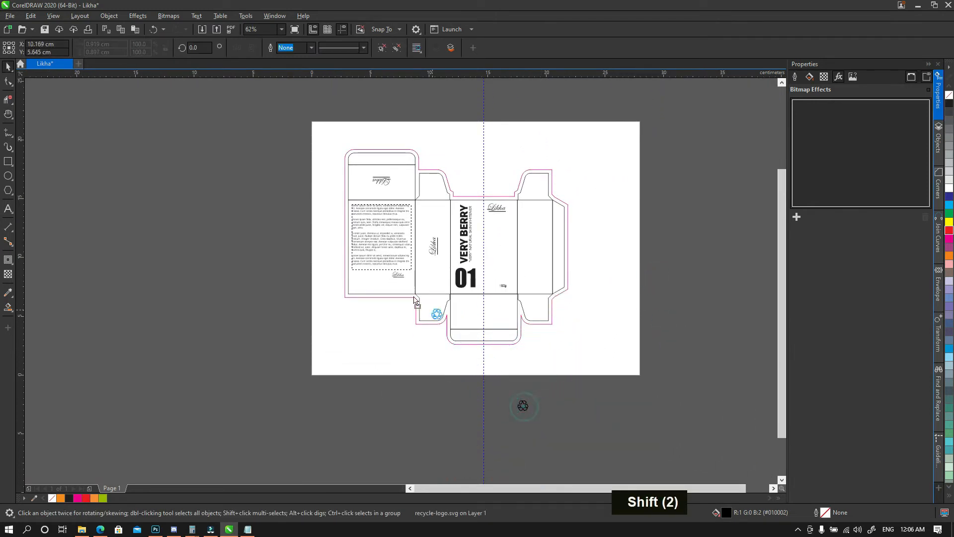
Step: Shrink the recycling symbol to about 0.41 x 0.40 cm and place it below and left of the first panel's logo
key(z)
drag(337, 242, 413, 320)
key(ctrl+grave)
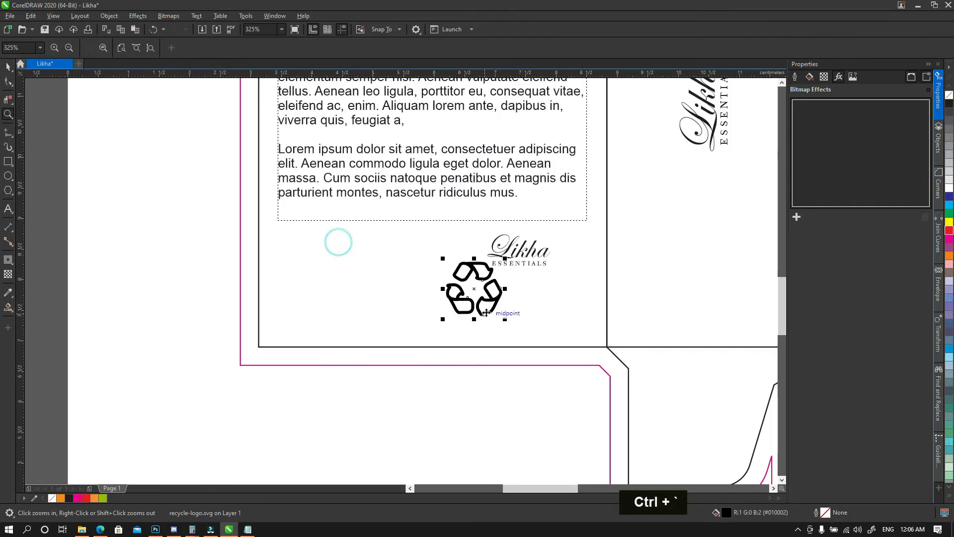
drag(498, 268, 465, 314)
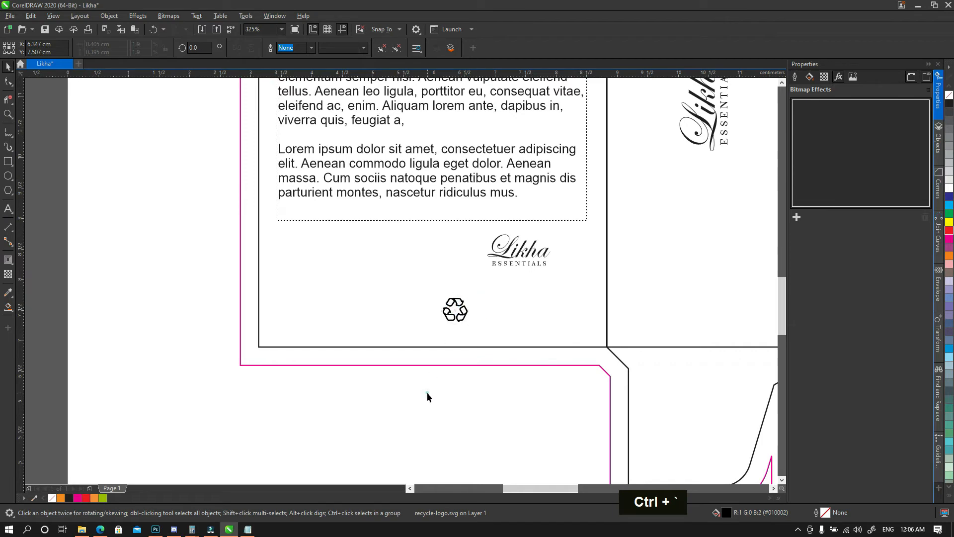
click(427, 392)
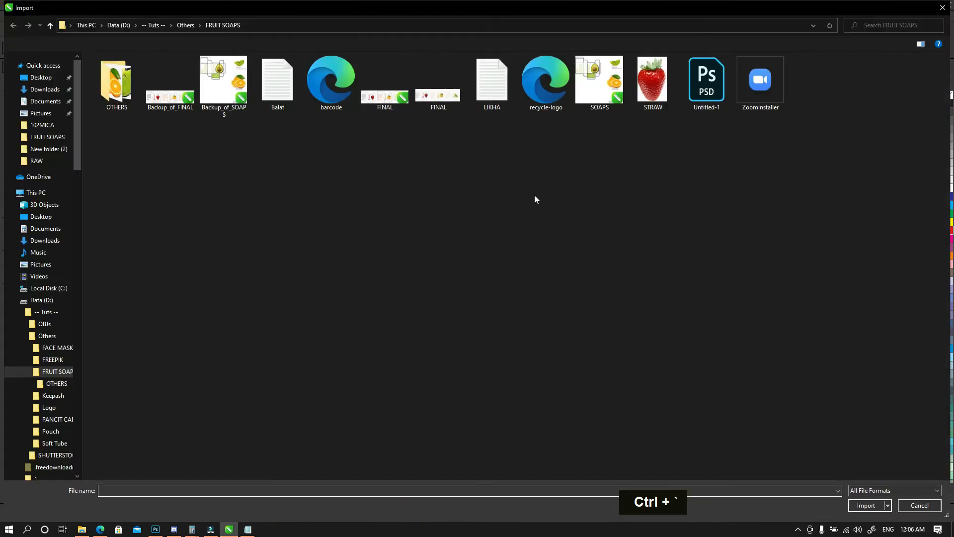
Step: Import the barcode file from the FRUIT SOAPS folder and place it over the first panel's lower edge
click(343, 91)
click(867, 506)
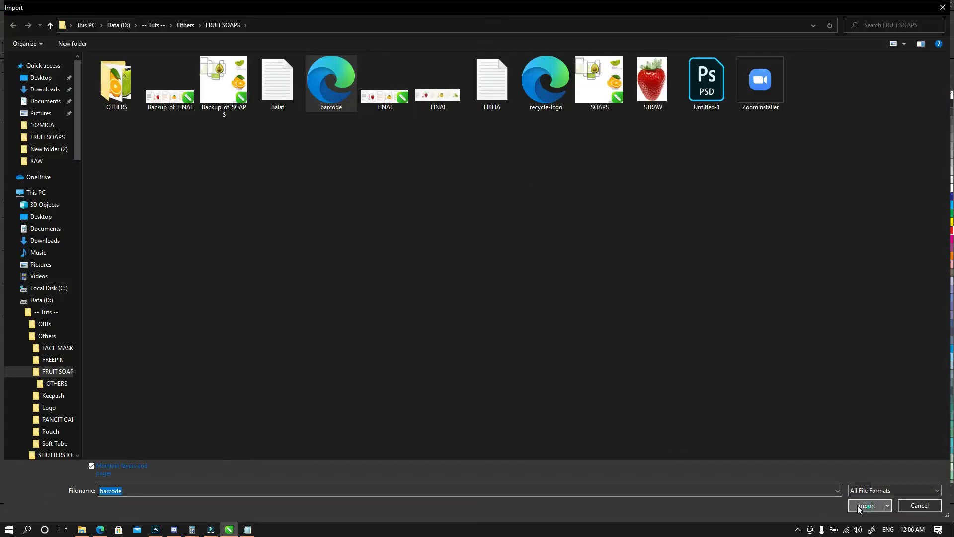
click(375, 260)
drag(606, 332, 498, 252)
key(space)
key(ctrl+grave)
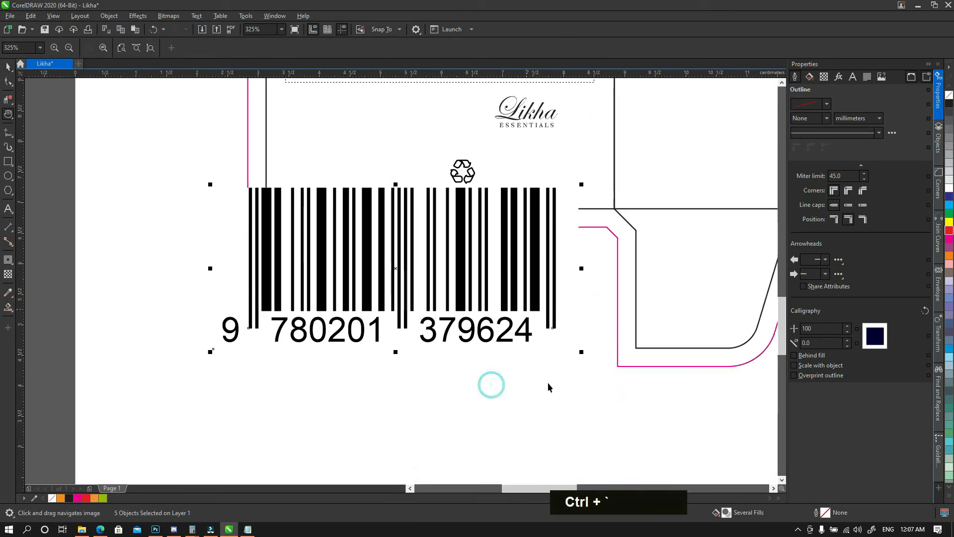
Step: Delete the white background shape behind the imported barcode
click(560, 410)
click(568, 323)
key(Delete)
click(575, 386)
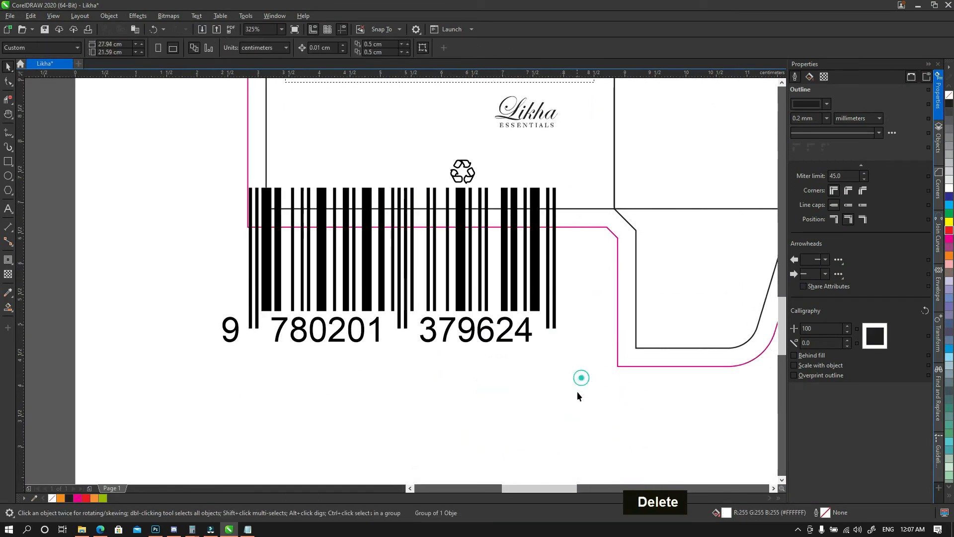
Step: Group the barcode's parts, shrink it to under half size and place it in the first panel's lower left corner
drag(575, 386, 194, 179)
key(ctrl+g)
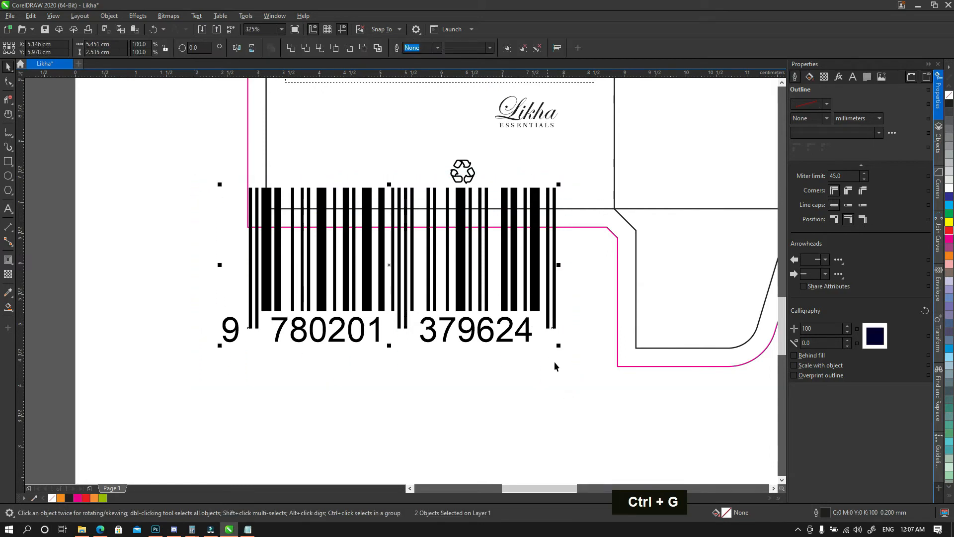
drag(558, 345, 375, 259)
drag(343, 206, 412, 136)
click(461, 277)
Step: Move the first panel's small logo slightly down and right, clear of the paragraph frame
key(space)
drag(473, 243, 455, 395)
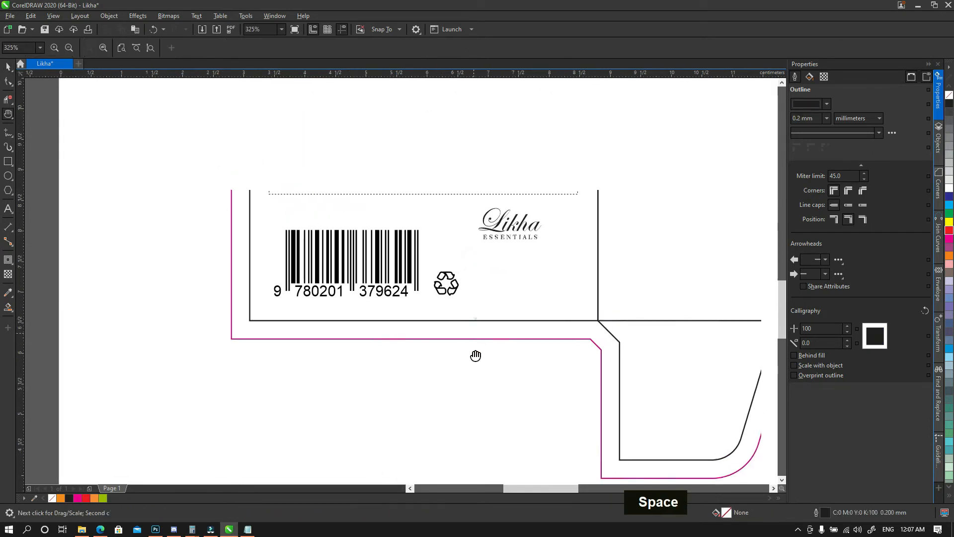
drag(489, 352, 482, 374)
key(ctrl+grave)
click(493, 287)
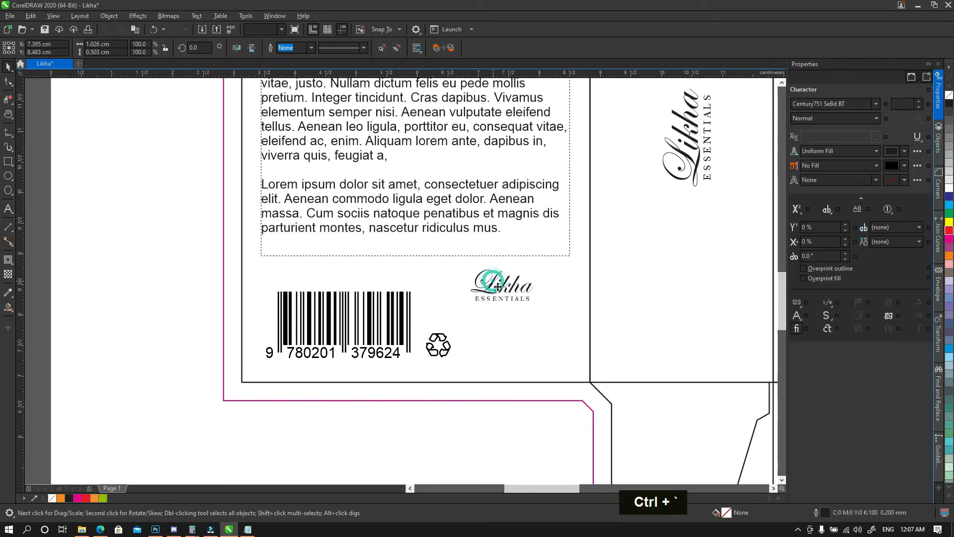
drag(493, 287, 501, 303)
Step: Shrink the recycling symbol to about 0.25 x 0.24 cm and place it beside the barcode's digits
click(446, 341)
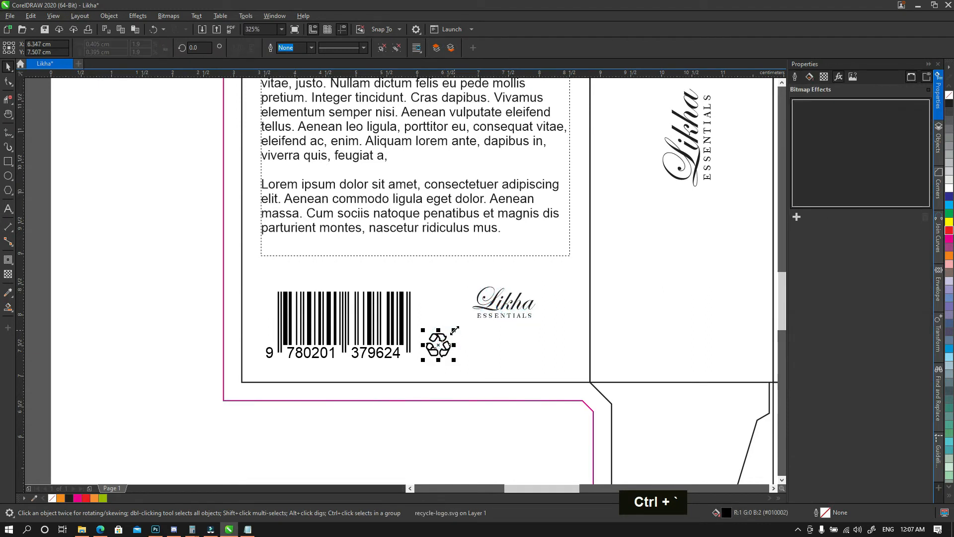
drag(454, 330, 432, 349)
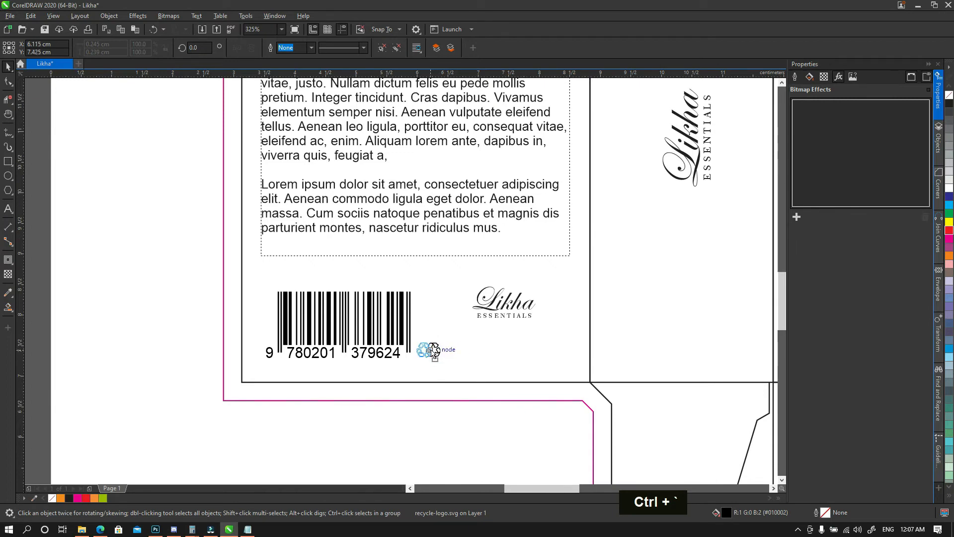
click(437, 437)
key(F3)
key(space)
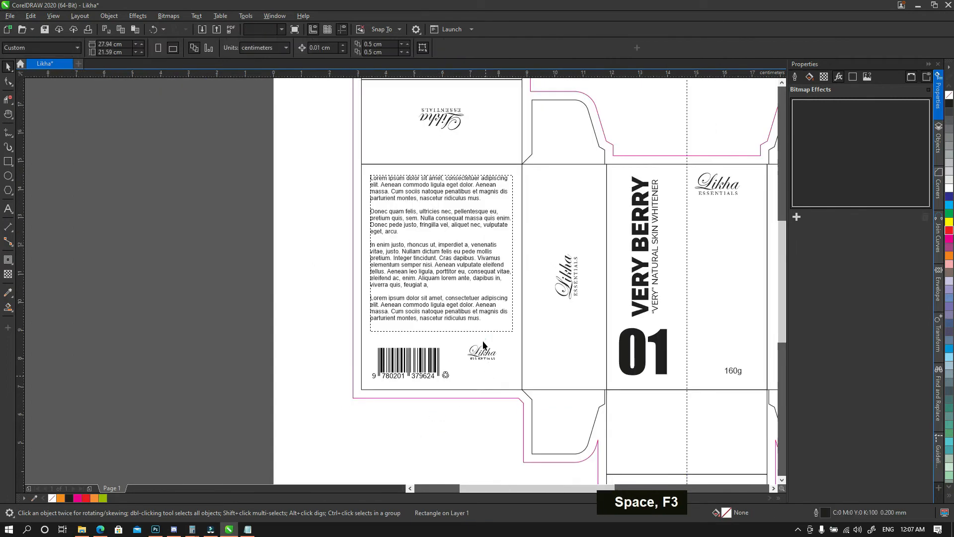
Step: Nudge the first panel's paragraph text frame slightly down, keeping it clear of the barcode and small logo
drag(483, 345, 469, 357)
key(ctrl+grave)
click(450, 262)
key(Down)
key(Down)
key(Down)
key(Down)
key(Down)
key(Down)
key(Down)
key(Down)
key(Down)
key(Down)
key(Down)
key(Down)
key(Down)
key(Down)
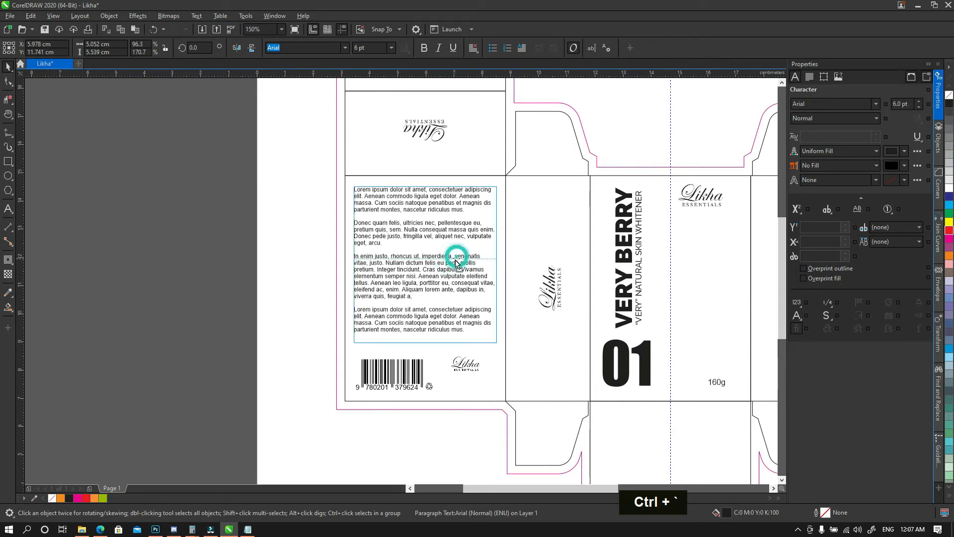
click(337, 257)
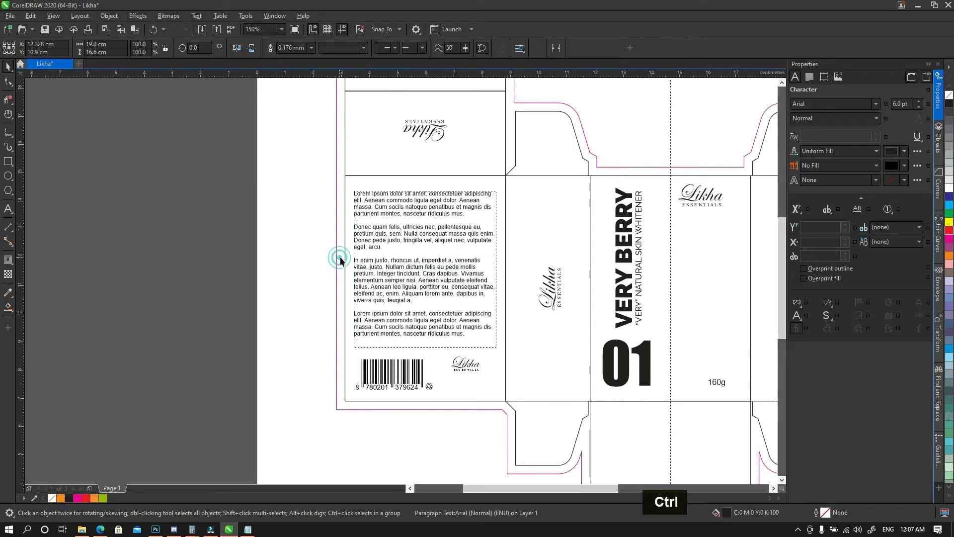
Step: Fill the first panel's paragraph, barcode, recycling symbol and small logo, plus the upside-down flap logo above, with red
key(space)
drag(495, 273, 419, 251)
key(space)
key(ctrl+grave)
key(F3)
key(space)
key(ctrl+grave)
click(308, 187)
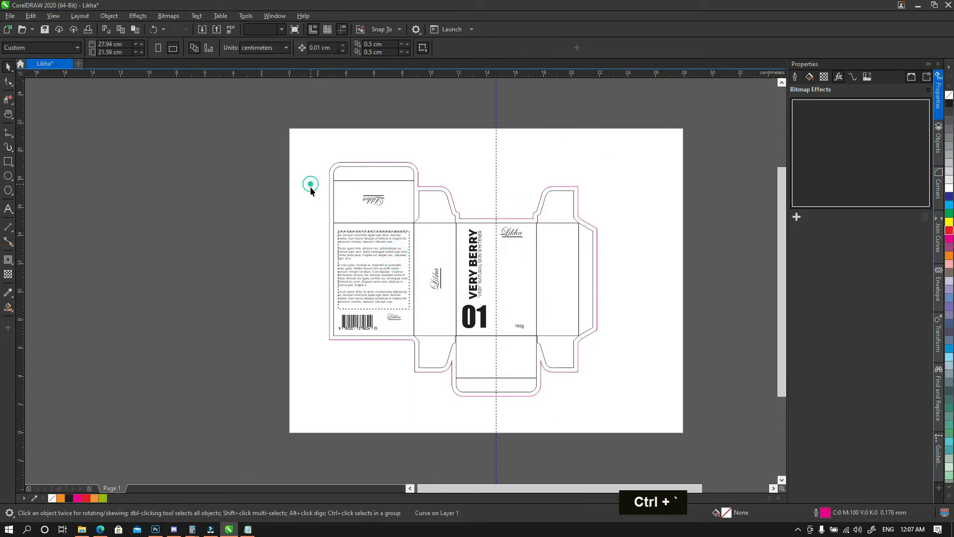
drag(309, 187, 413, 336)
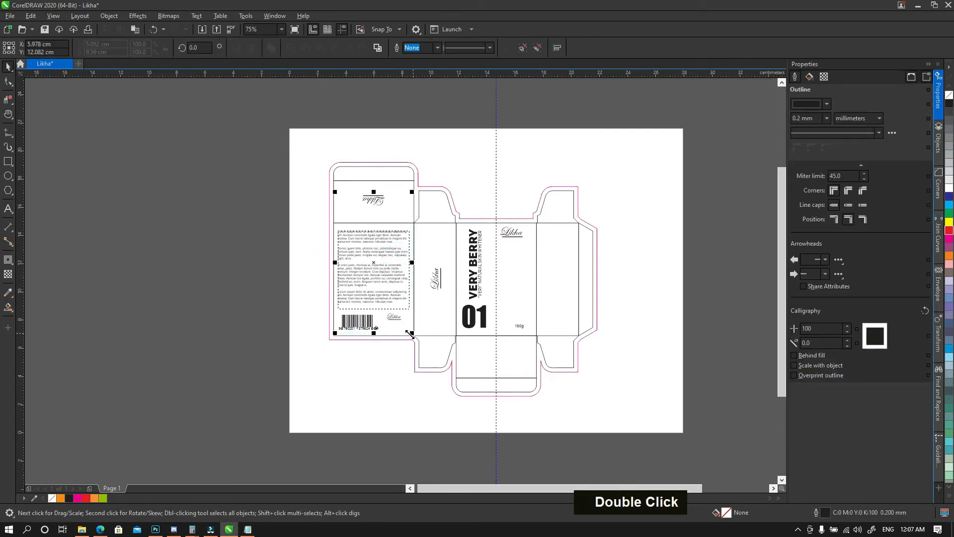
double_click(86, 496)
Step: Fill the side panel logo and the front panel's logo, 160g weight, VERY BERRY title, tagline and 01 with red
key(space)
drag(475, 358, 396, 371)
key(ctrl+grave)
click(361, 294)
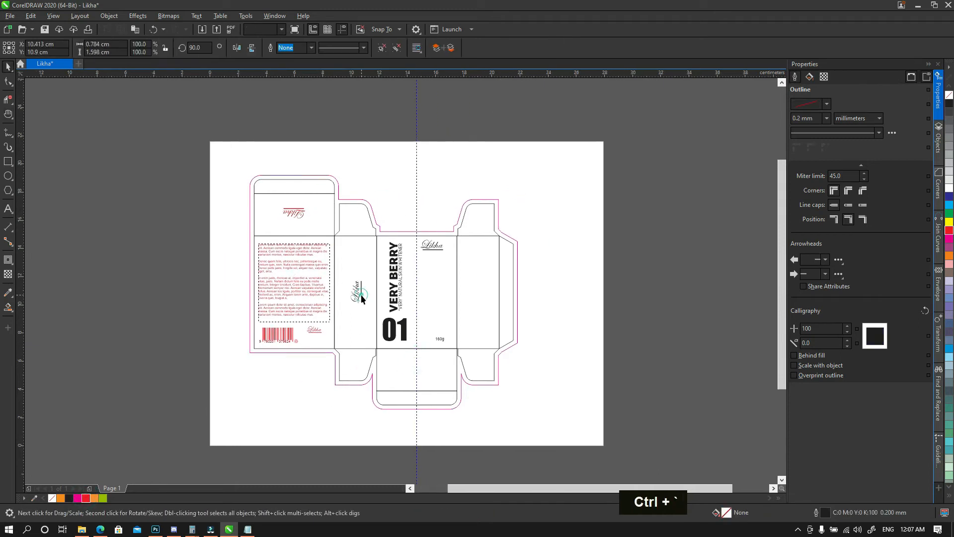
shift+click(431, 245)
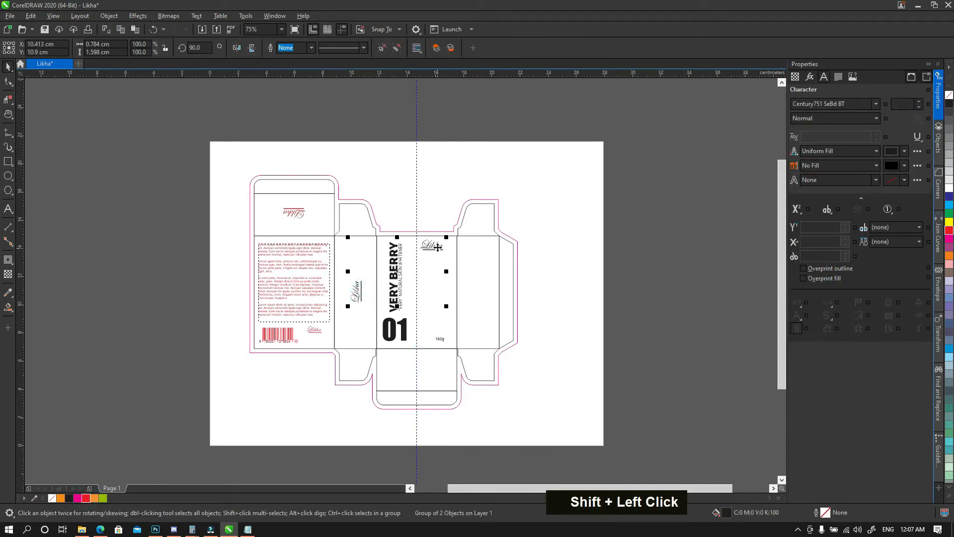
shift+click(440, 340)
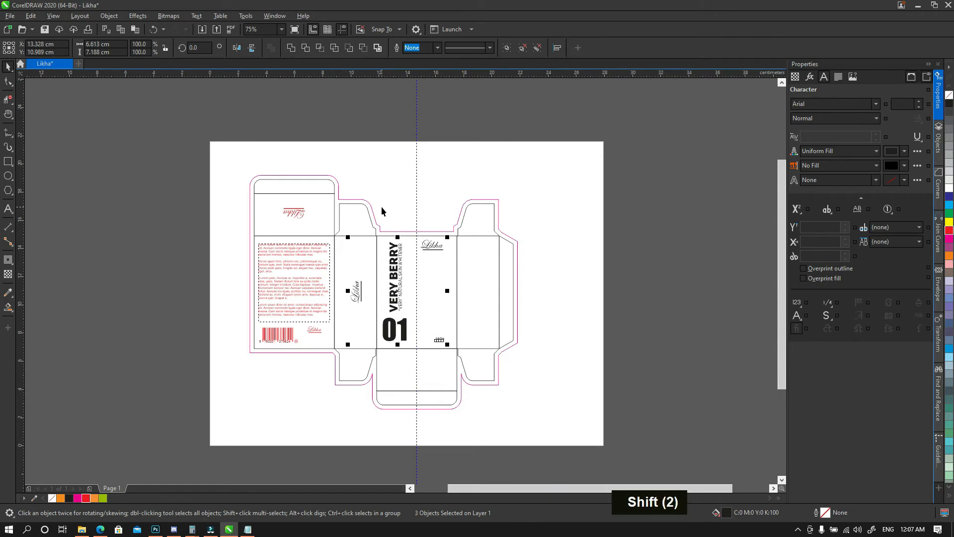
drag(382, 207, 412, 343)
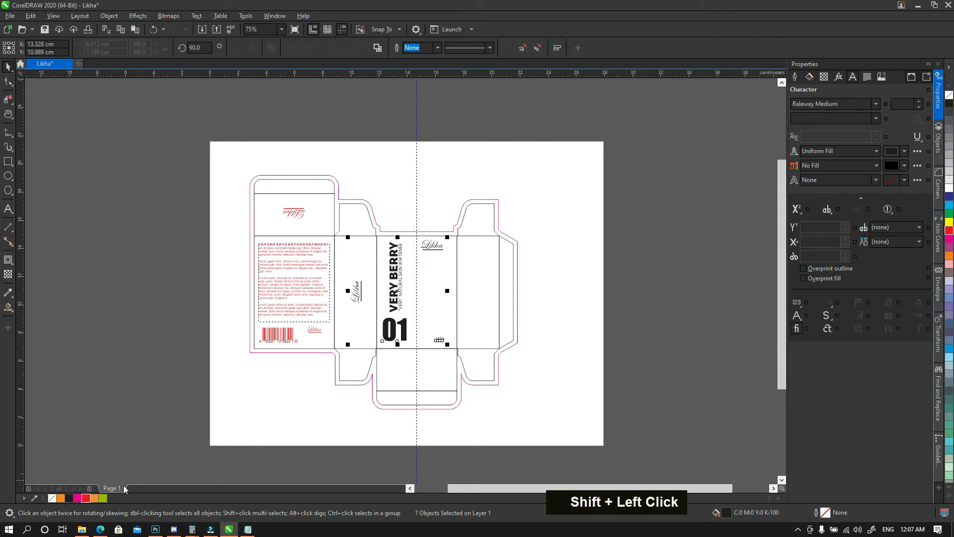
click(86, 499)
click(280, 457)
Step: Import the STRAW image from the OTHERS folder inside FRUIT SOAPS and place it near the front panel
key(space)
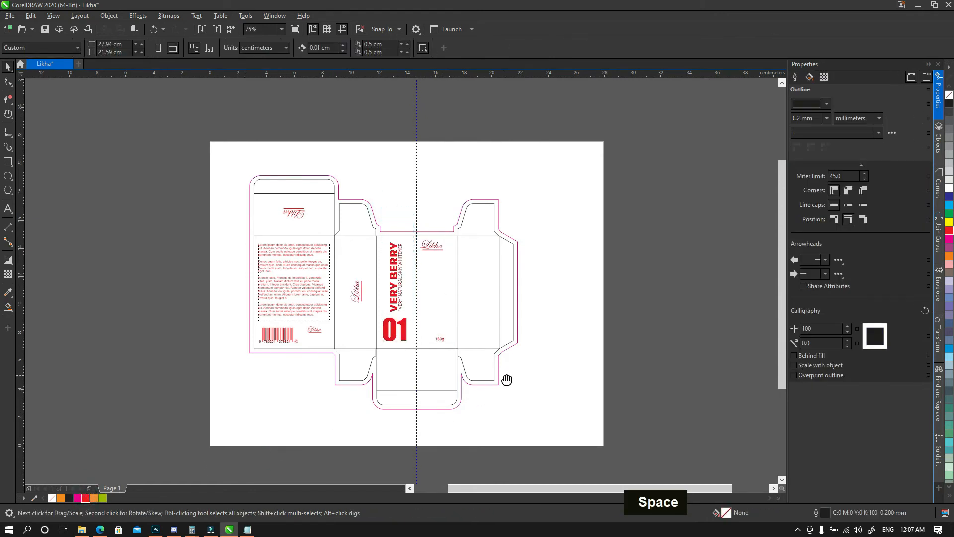
drag(506, 376, 500, 389)
key(ctrl+grave)
key(z)
drag(238, 204, 521, 412)
key(ctrl+grave)
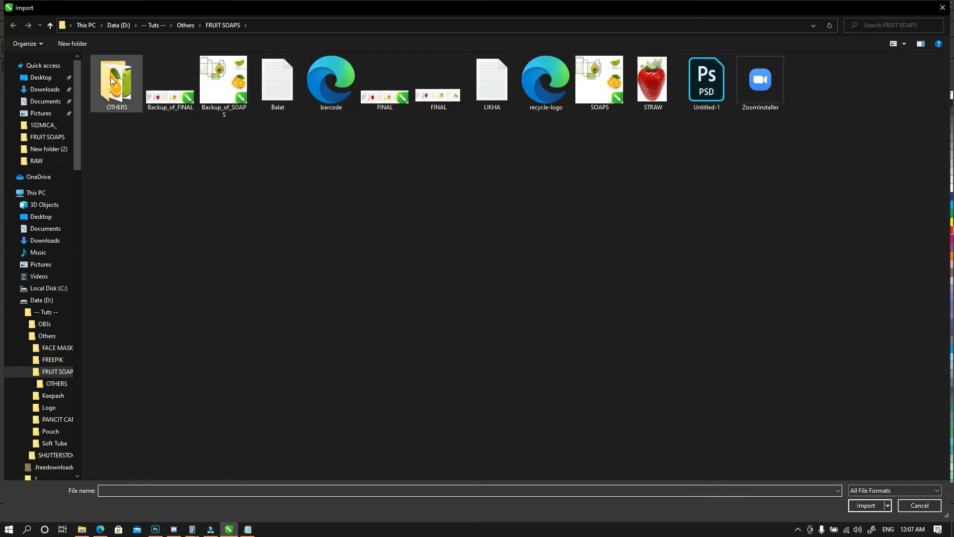
double_click(110, 76)
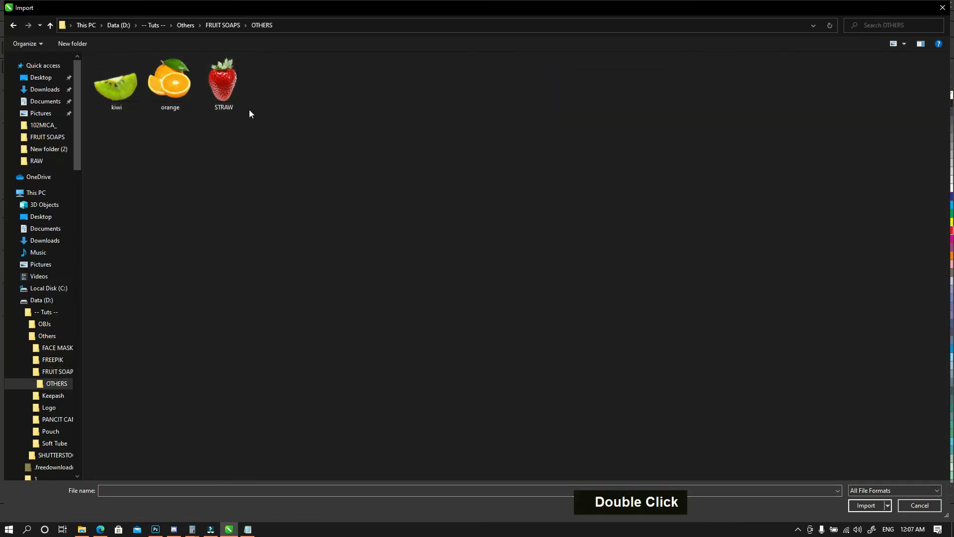
click(866, 505)
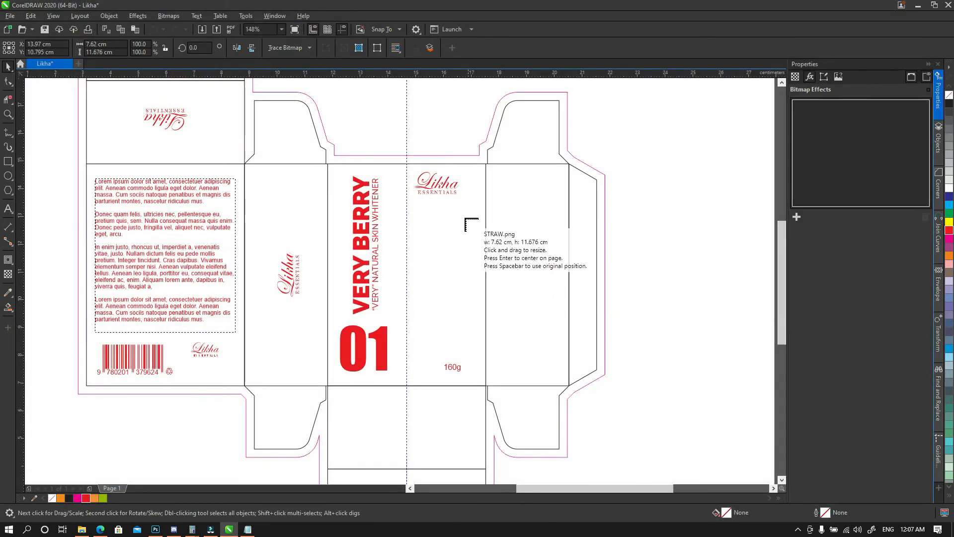
click(465, 219)
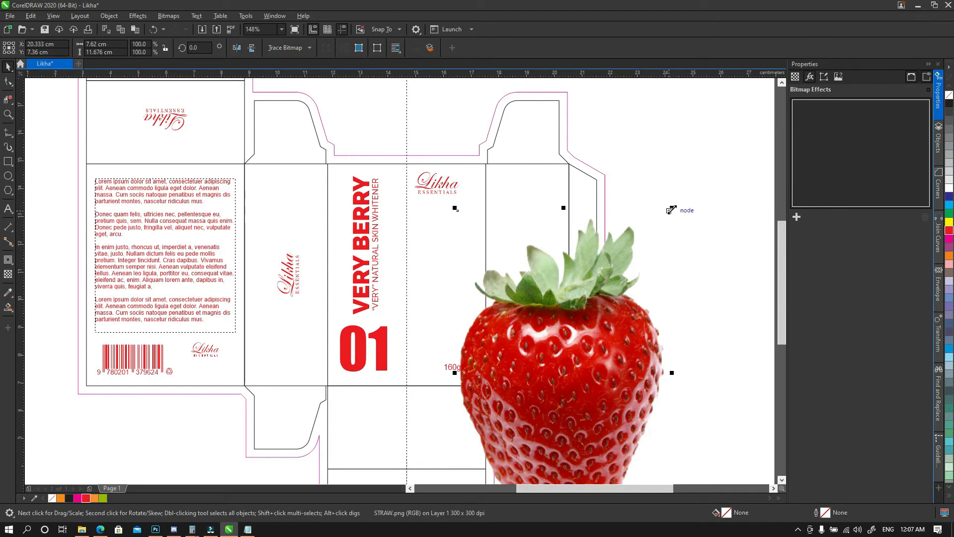
Step: Scale the strawberry to about 4.35 x 6.66 cm, centre it over the front panel's right fold and send it to the back
drag(671, 210, 614, 296)
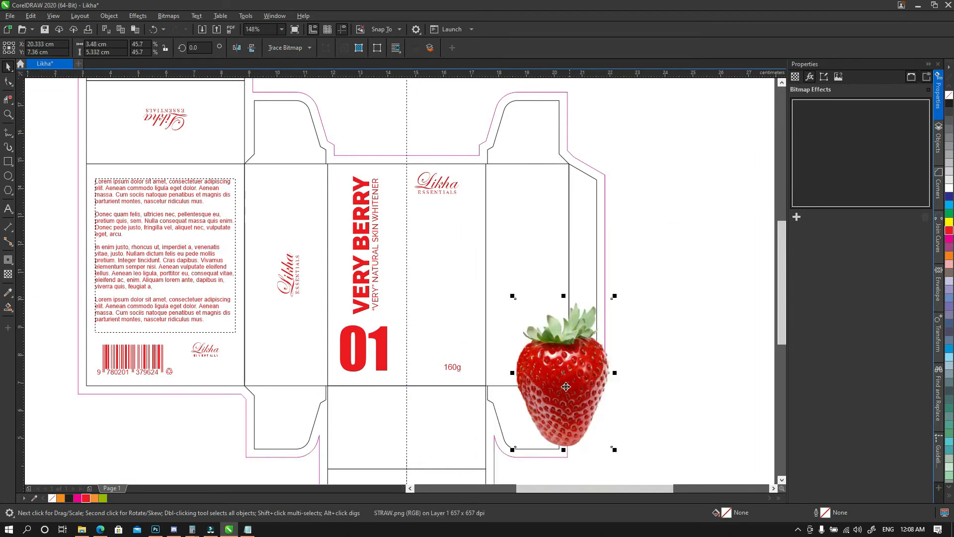
drag(566, 386, 486, 295)
drag(538, 204, 550, 185)
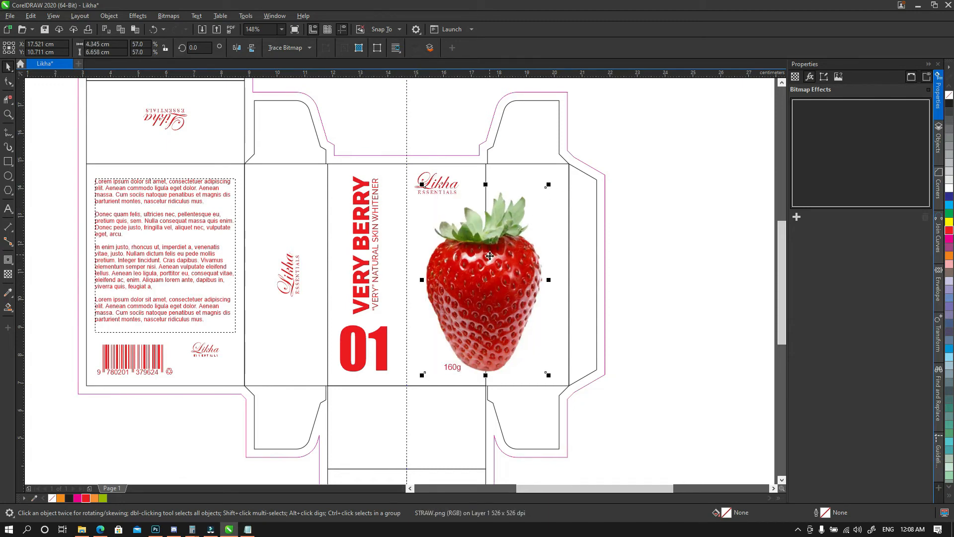
drag(485, 277, 487, 269)
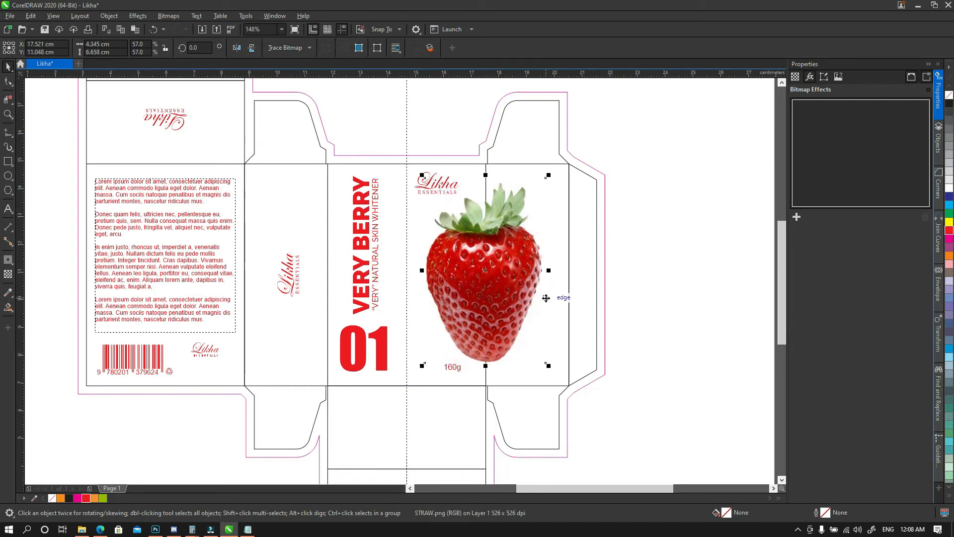
key(shift+Page_Down)
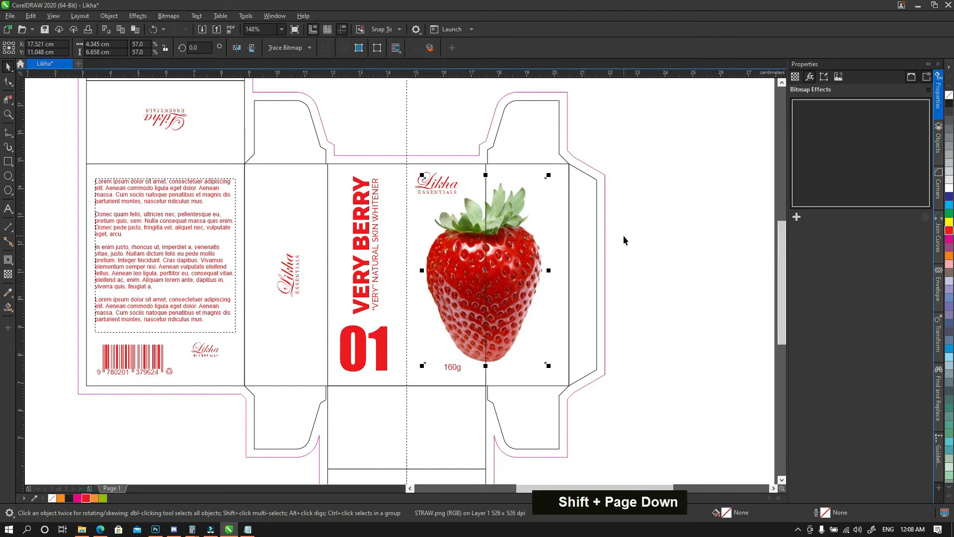
click(650, 287)
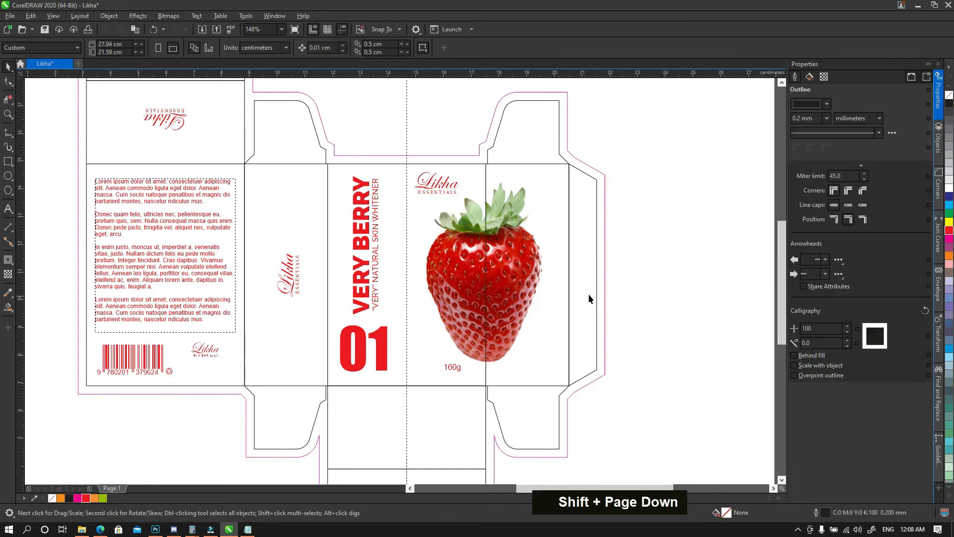
Step: Duplicate the front panel's Likha logo and place the copy centred on the flap below the front panel
key(space)
drag(504, 262, 568, 280)
key(ctrl+grave)
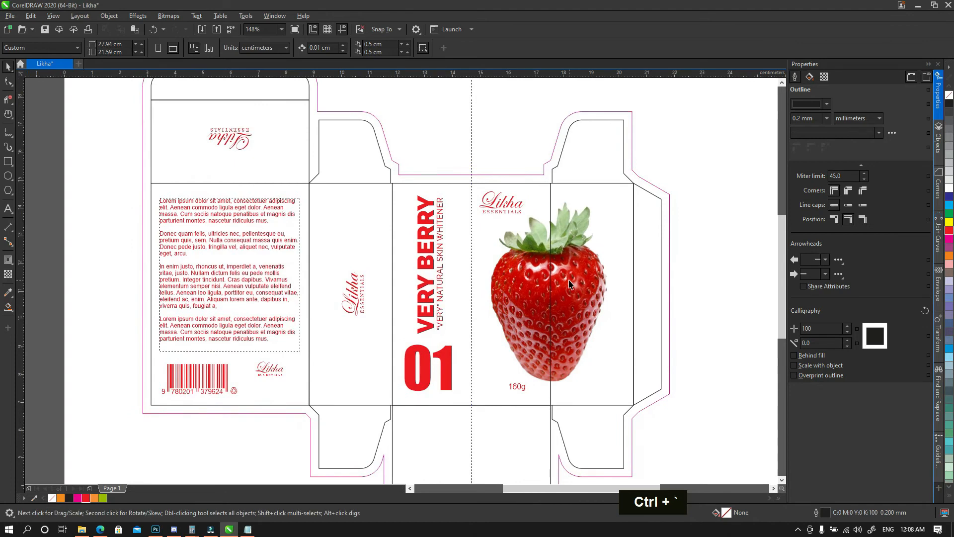
key(F4)
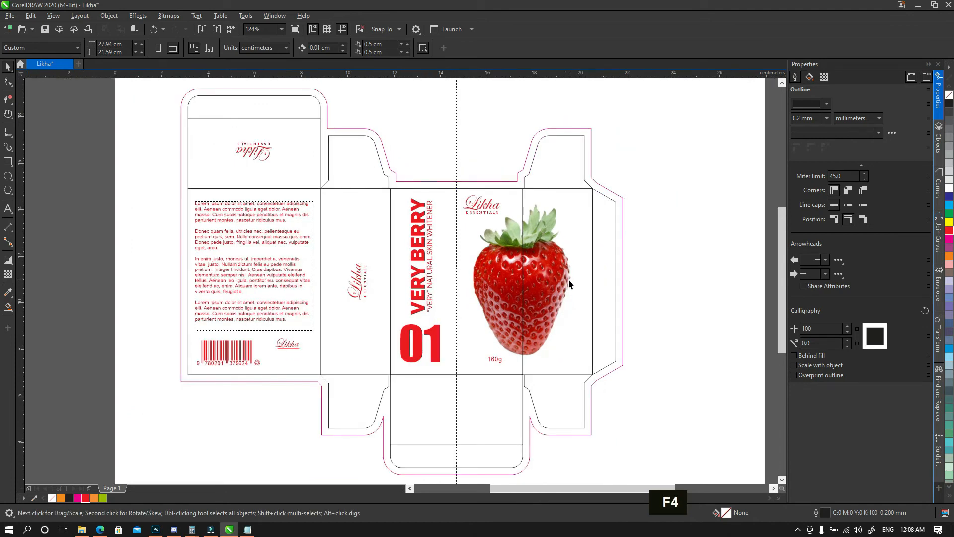
key(F10)
key(F10)
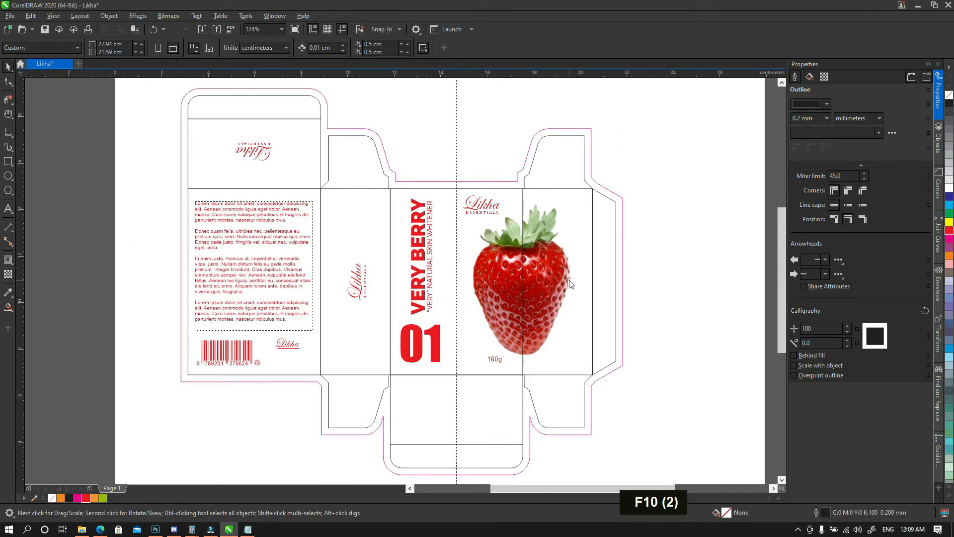
click(475, 208)
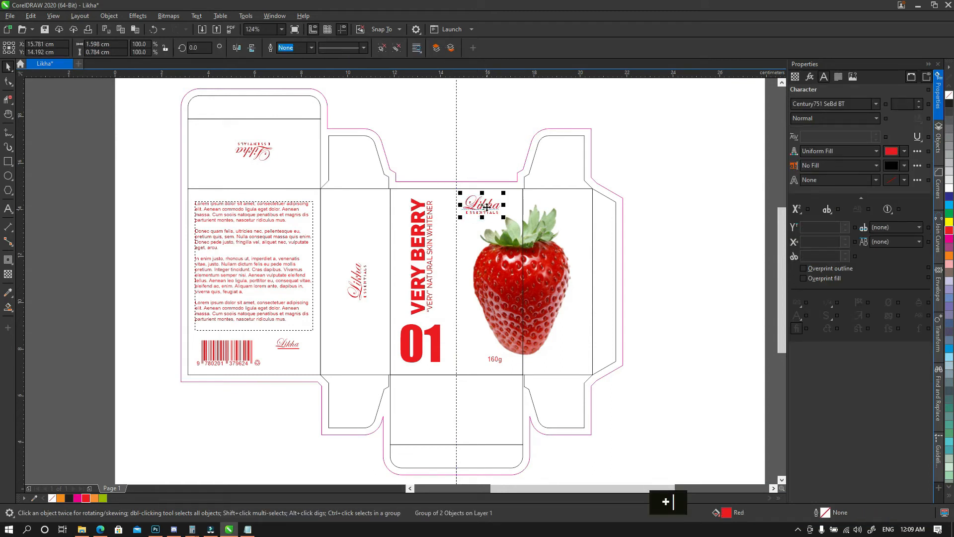
drag(482, 205, 457, 411)
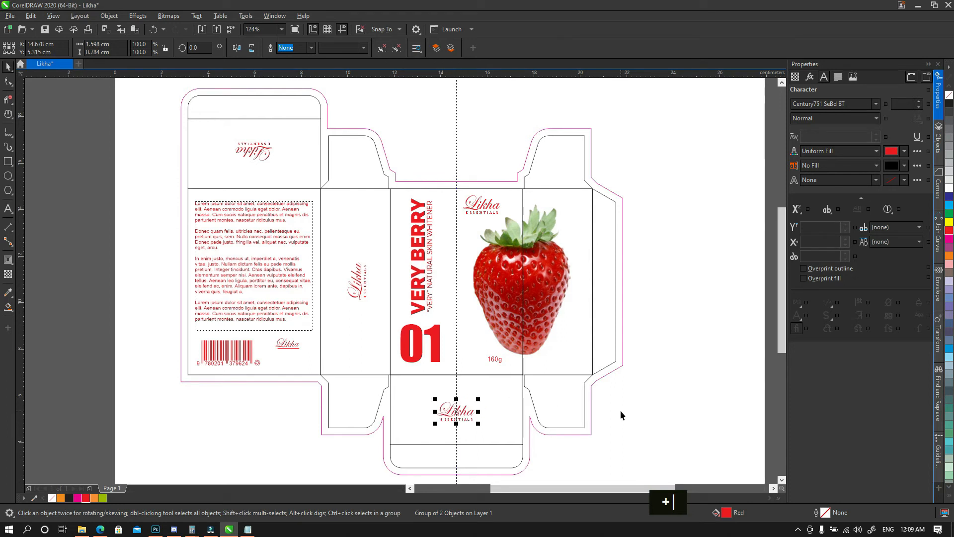
click(620, 412)
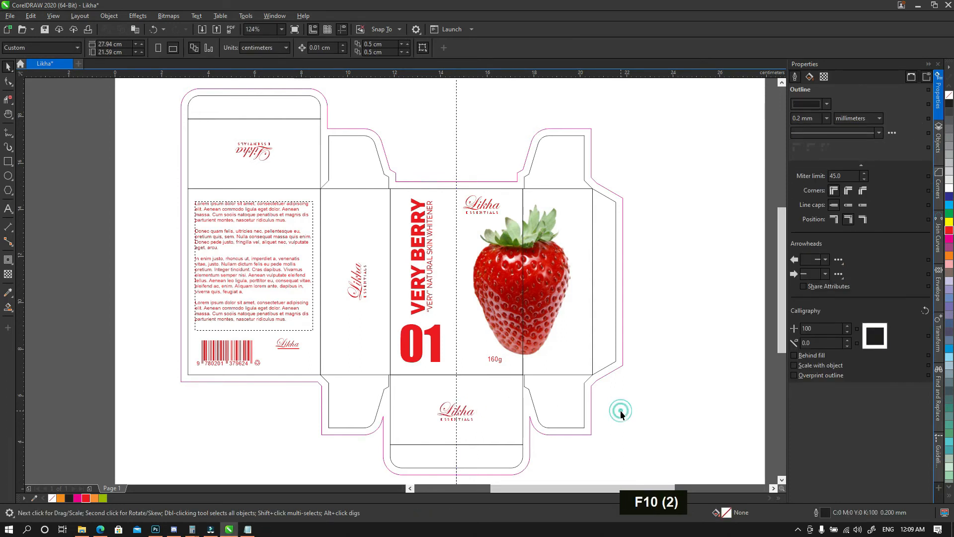
Step: Delete the vertical guideline running through the middle of the front panel
key(F3)
key(space)
key(F3)
key(ctrl+grave)
drag(269, 178, 531, 413)
click(579, 308)
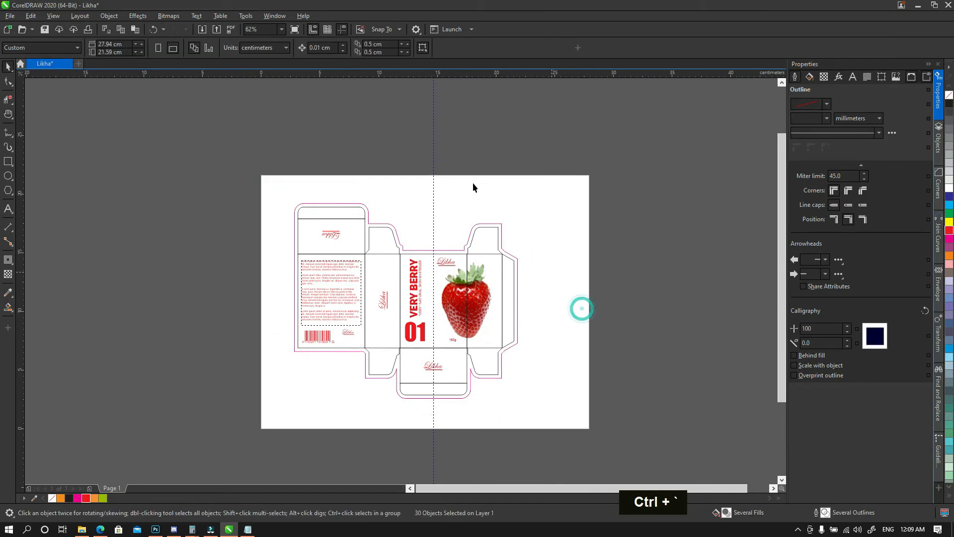
click(433, 150)
key(Delete)
Step: Duplicate the complete box layout and place the copy to the right of the original
drag(280, 161, 557, 430)
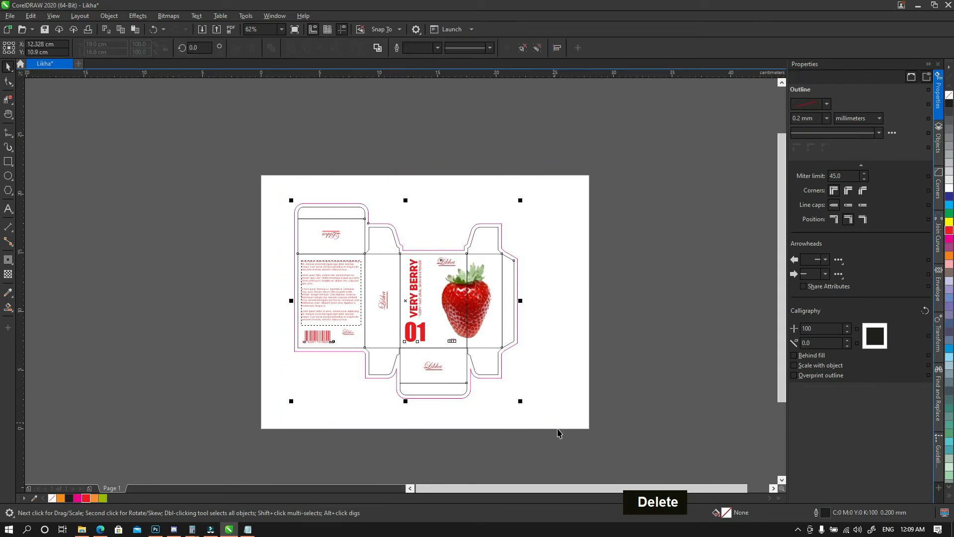
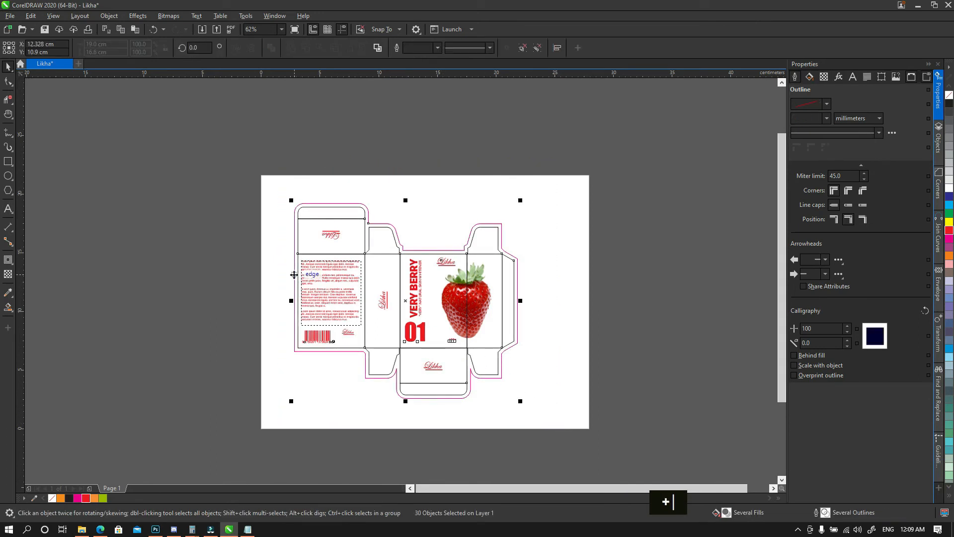
drag(290, 273, 530, 323)
right_click(530, 323)
click(558, 395)
Step: Duplicate the second box layout and place a third one to its right in the same row
key(h)
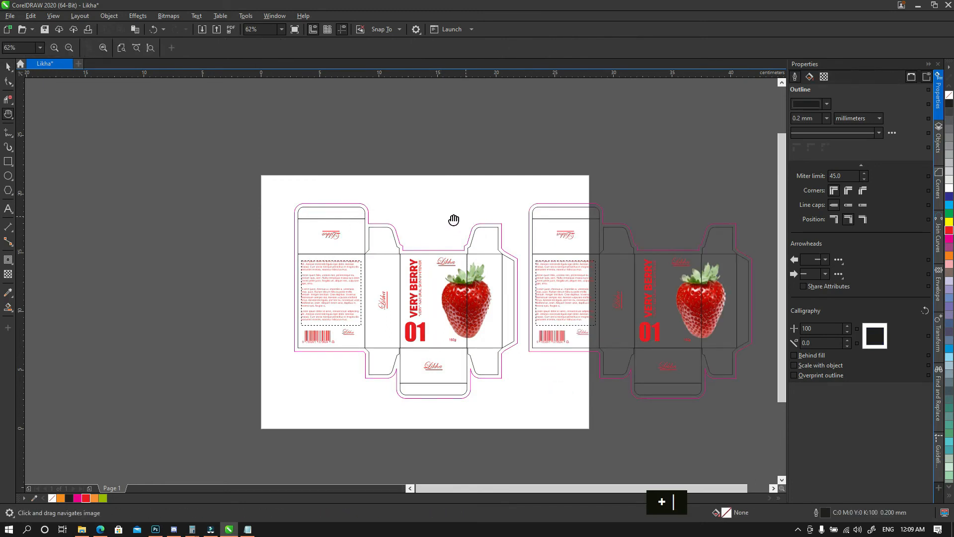
drag(454, 219, 237, 187)
key(ctrl+grave)
drag(309, 145, 549, 401)
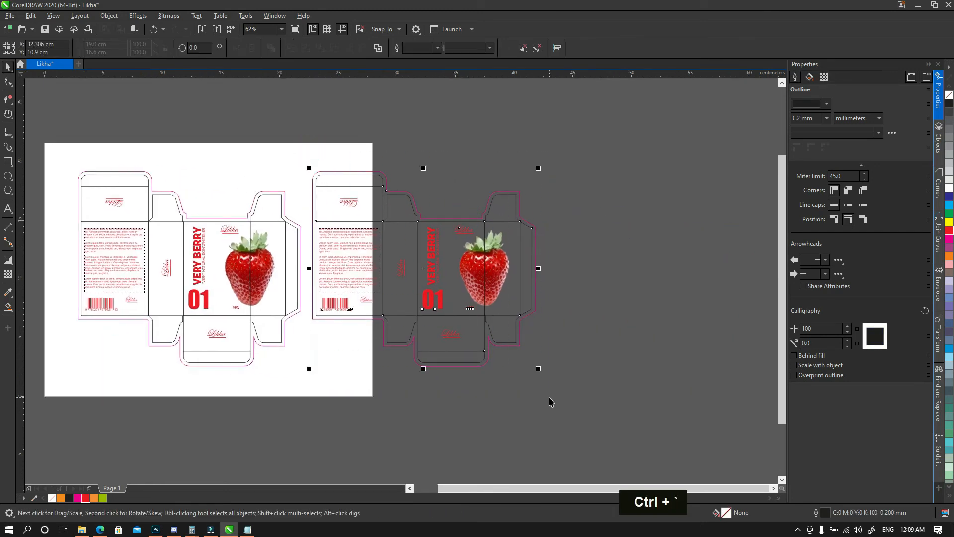
drag(312, 256, 544, 277)
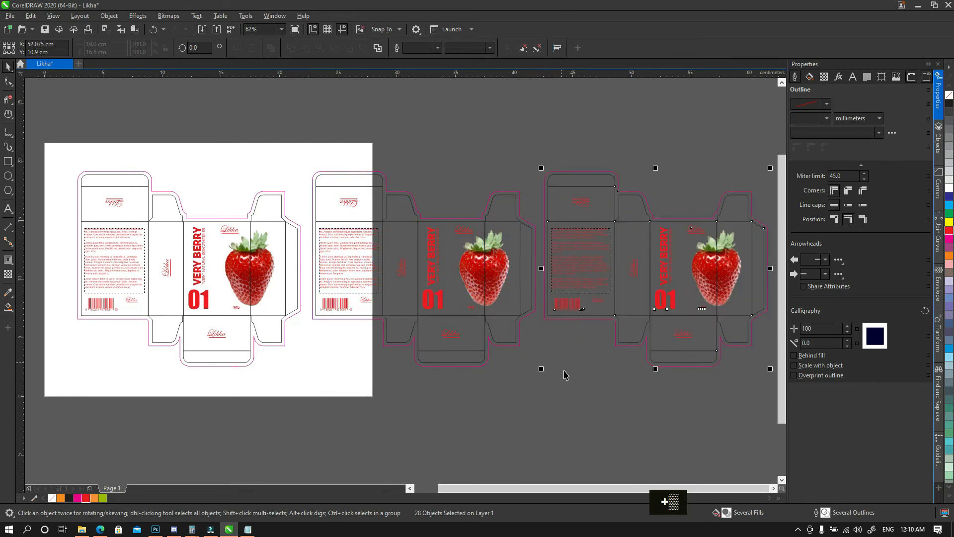
double_click(564, 370)
Step: Set the page width to 100 cm so the page spans all three box layouts
key(ctrl+a)
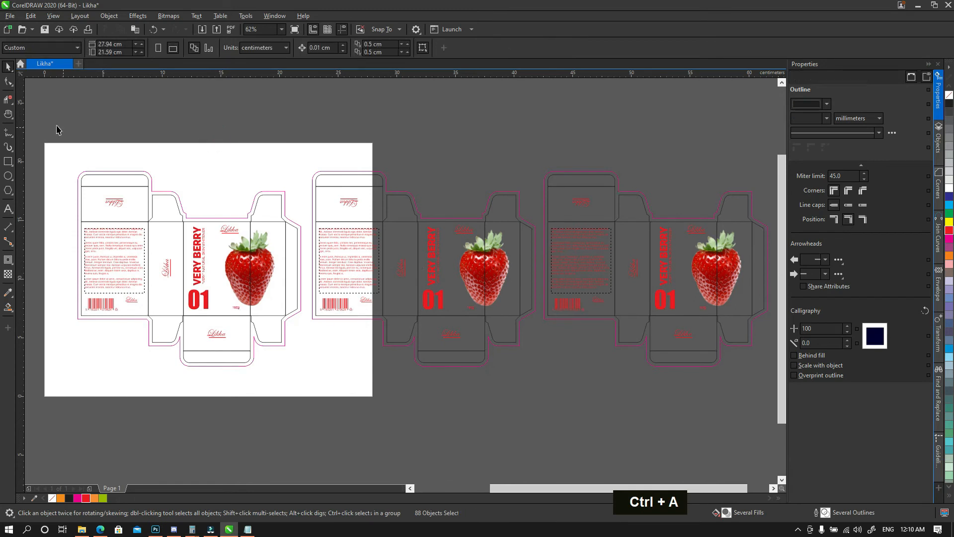
key(ctrl+a)
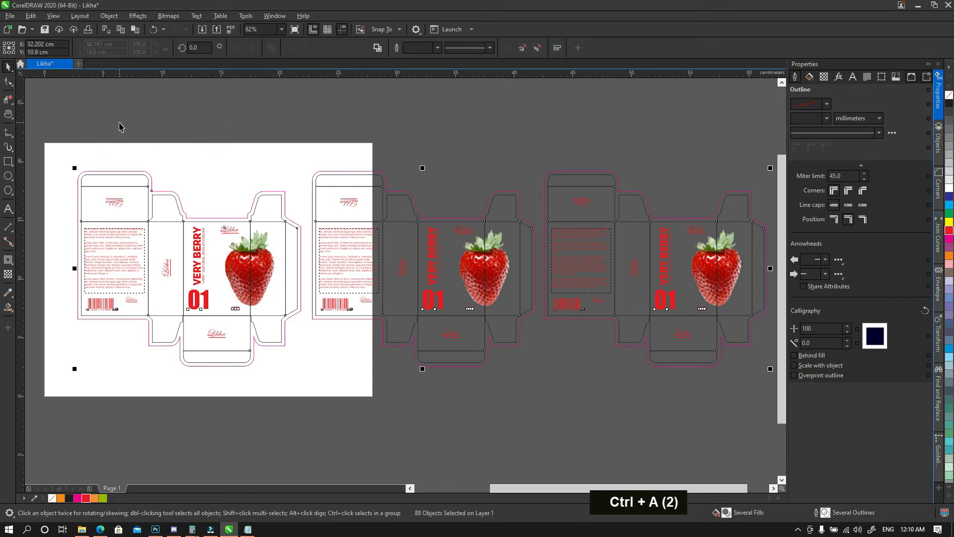
double_click(168, 115)
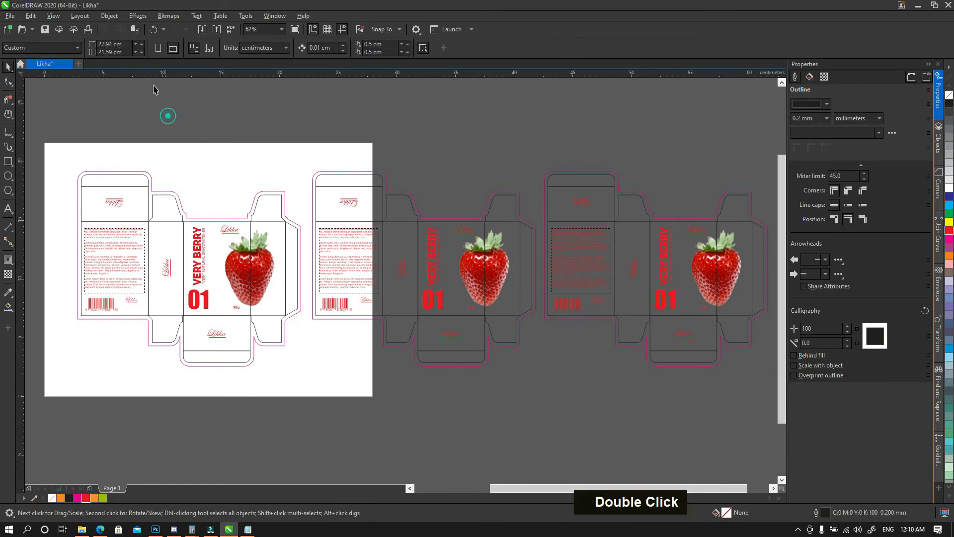
drag(128, 45, 56, 34)
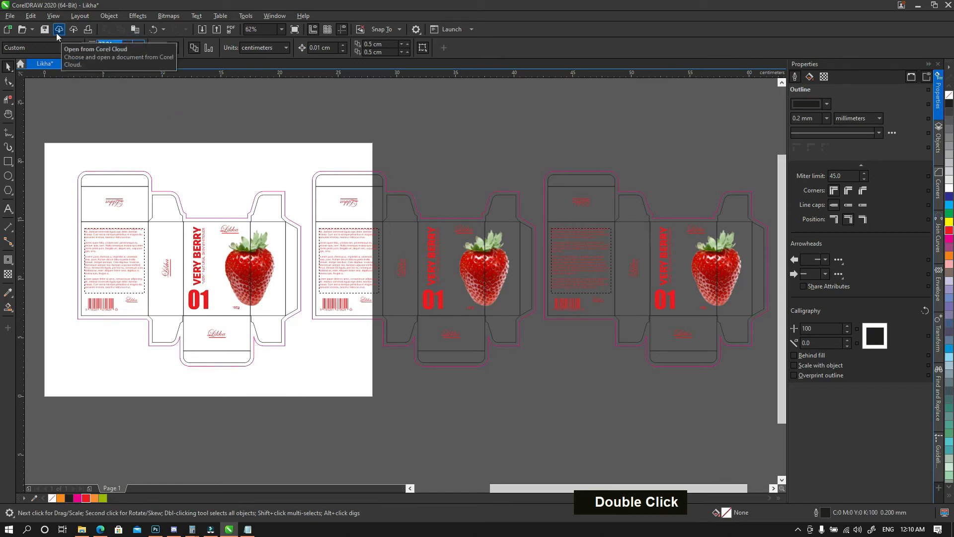
text(100)
key(Return)
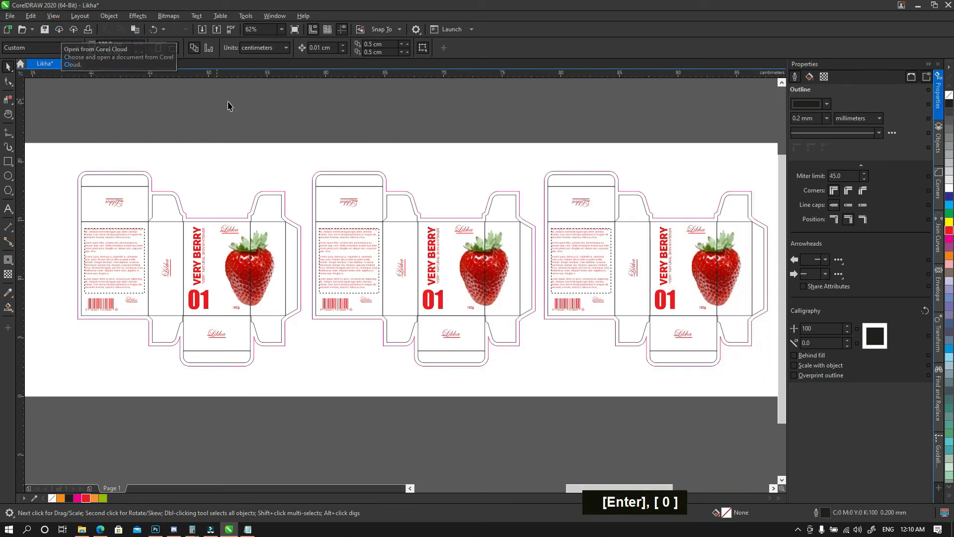
Step: Move all three box layouts together to the left so the row sits centred on the page
key(space)
key(F3)
drag(436, 197, 511, 267)
key(ctrl+grave)
drag(236, 155, 703, 412)
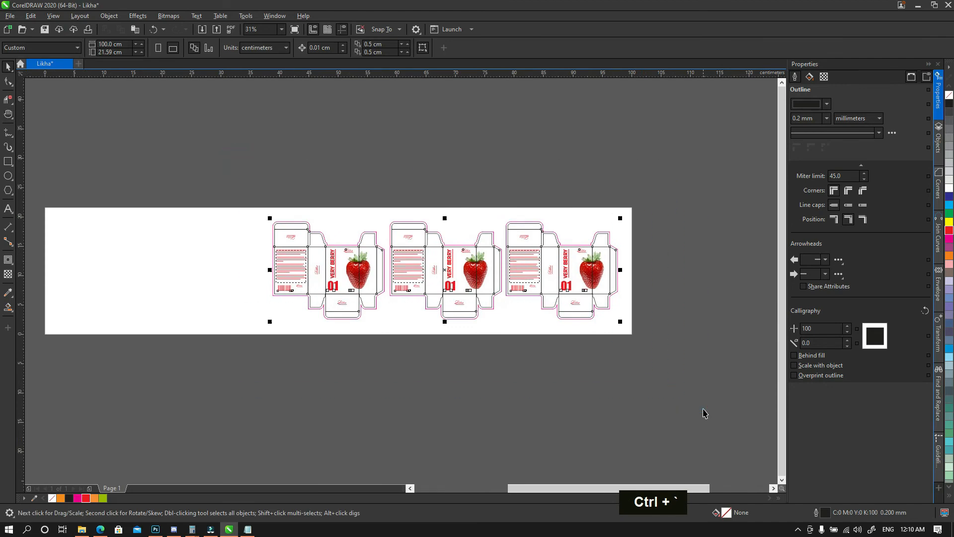
drag(477, 269, 382, 268)
click(398, 179)
Step: Recolour the middle box's top flap logo and back panel text, barcode and logo to orange #F69033
key(z)
drag(263, 185, 475, 358)
key(ctrl+grave)
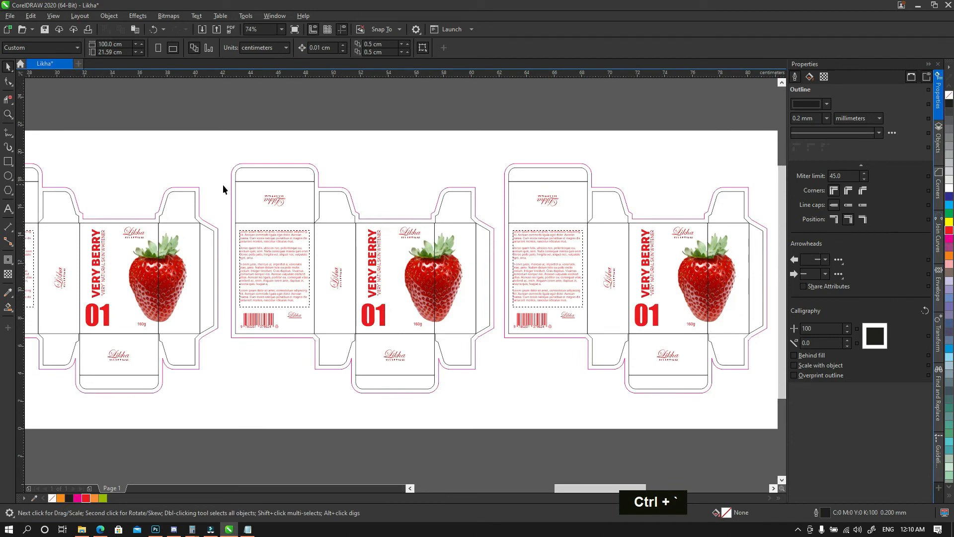
drag(223, 185, 315, 335)
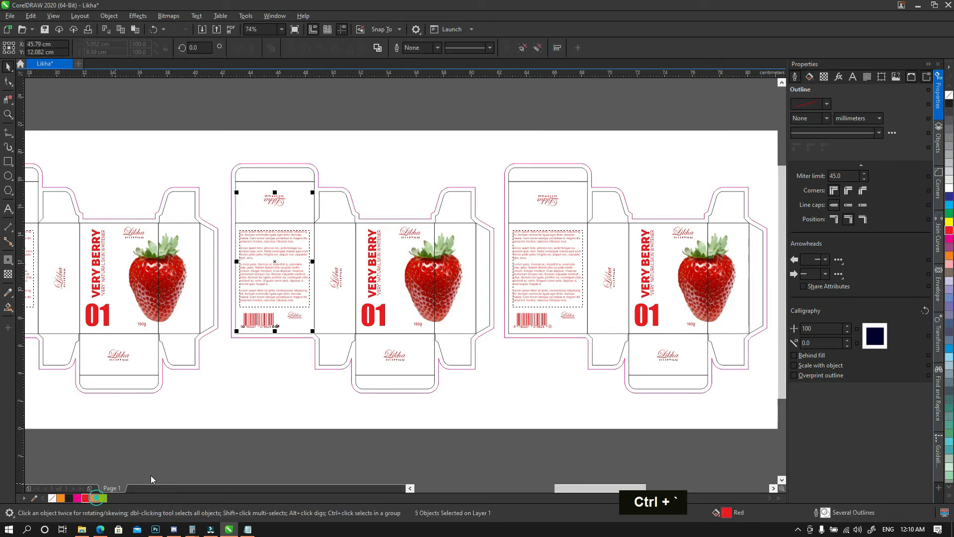
click(93, 498)
Step: Recolour the middle box's side logo, front panel texts and logo, and bottom flap logo to the same orange
click(336, 276)
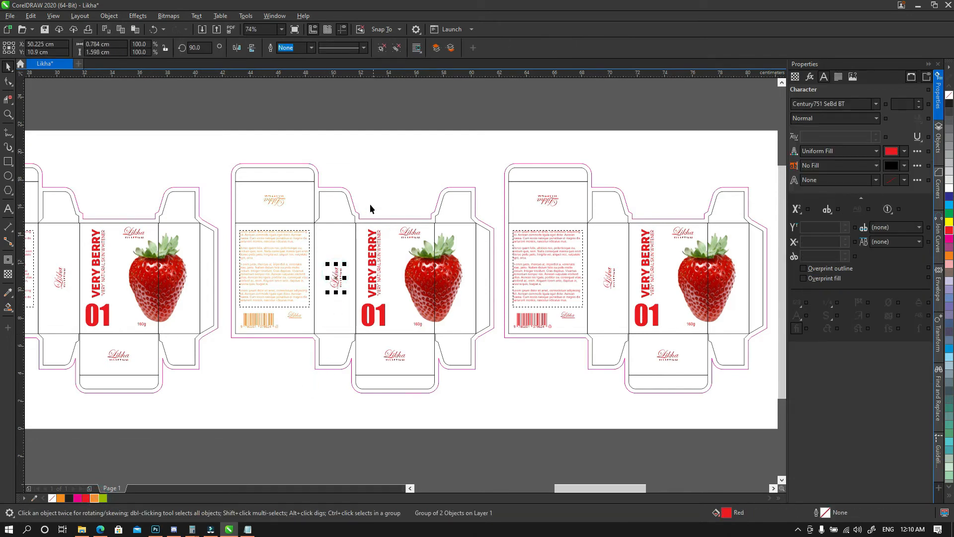
drag(359, 190, 417, 371)
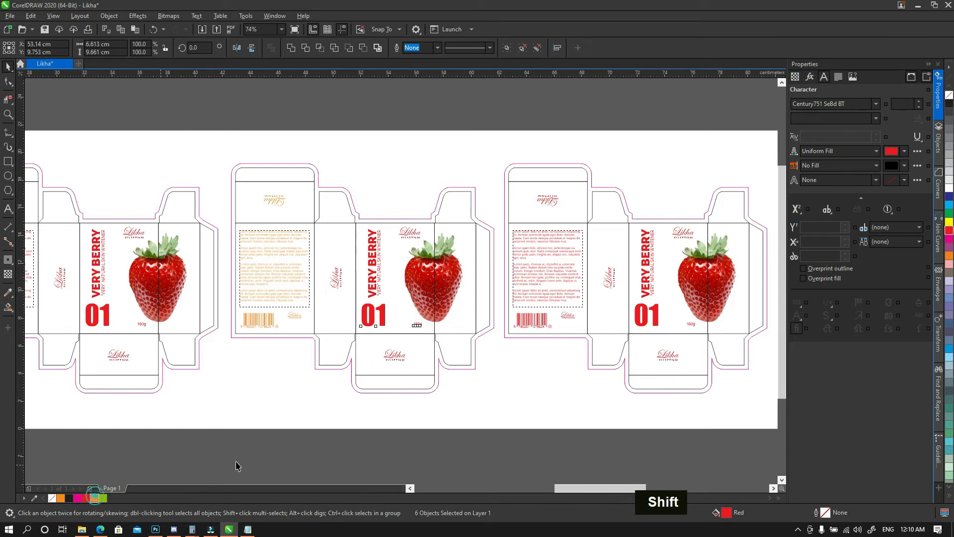
click(299, 457)
Step: Delete the strawberry picture from the middle box
key(space)
drag(370, 374, 351, 381)
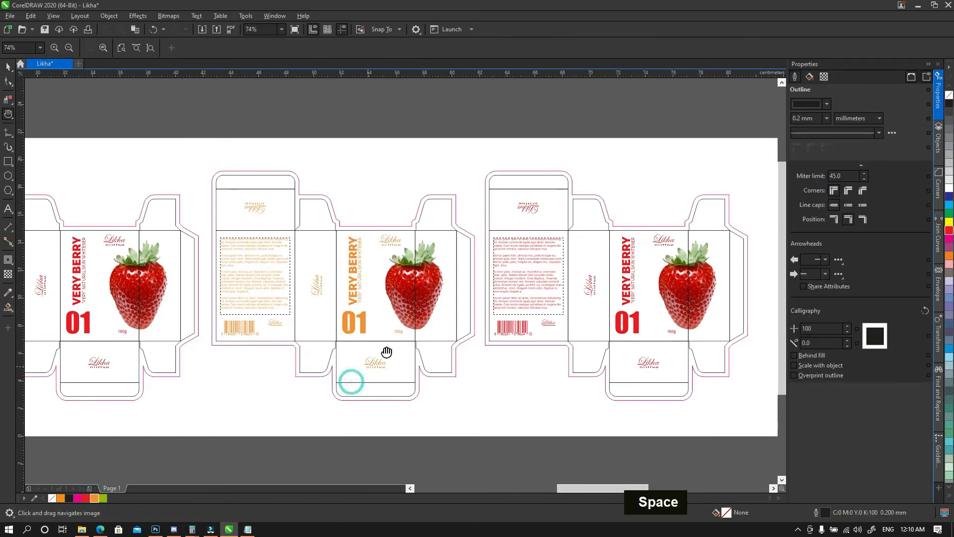
key(ctrl+grave)
click(407, 278)
alt+click(427, 287)
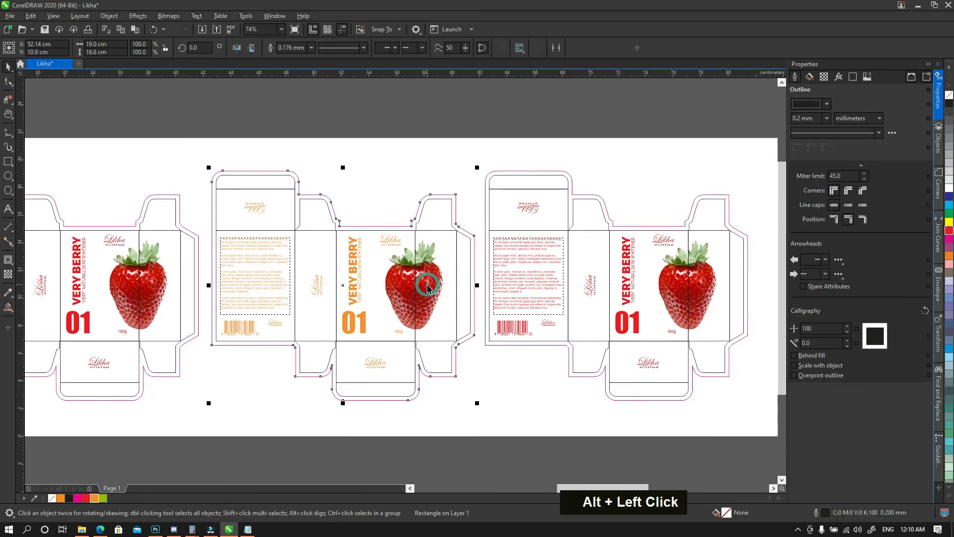
alt+click(428, 288)
key(Delete)
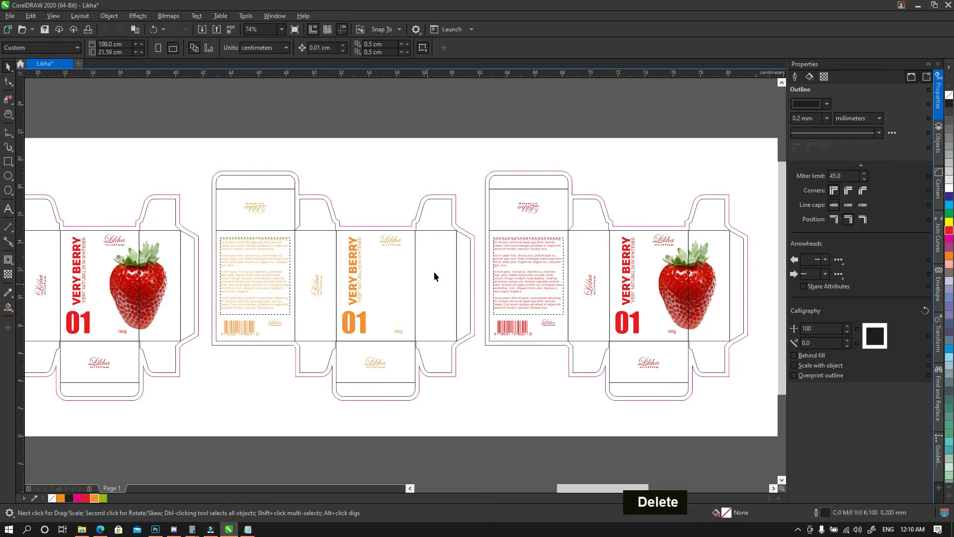
Step: Import orange.png, scale it to about 5.4 cm square and place it across the middle box's front panel edge
click(207, 31)
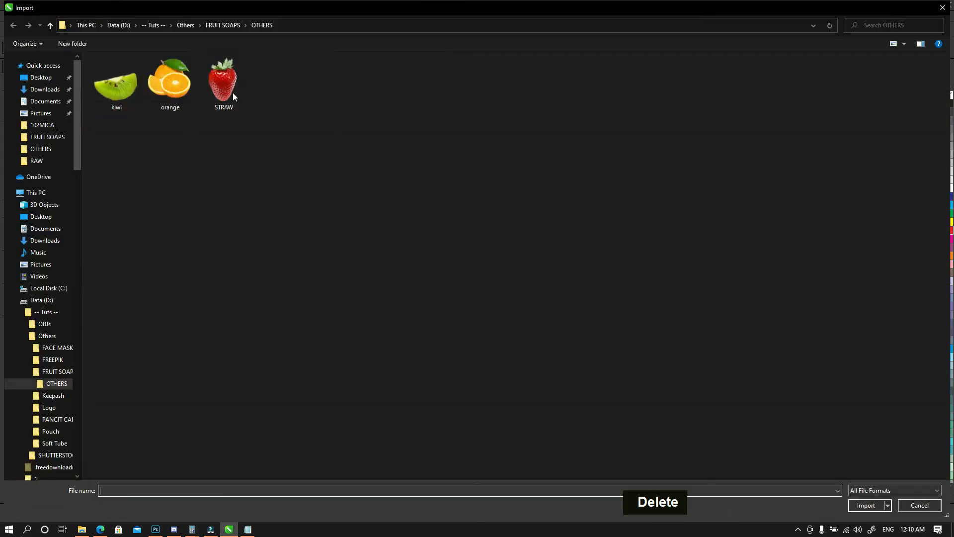
click(170, 79)
click(865, 505)
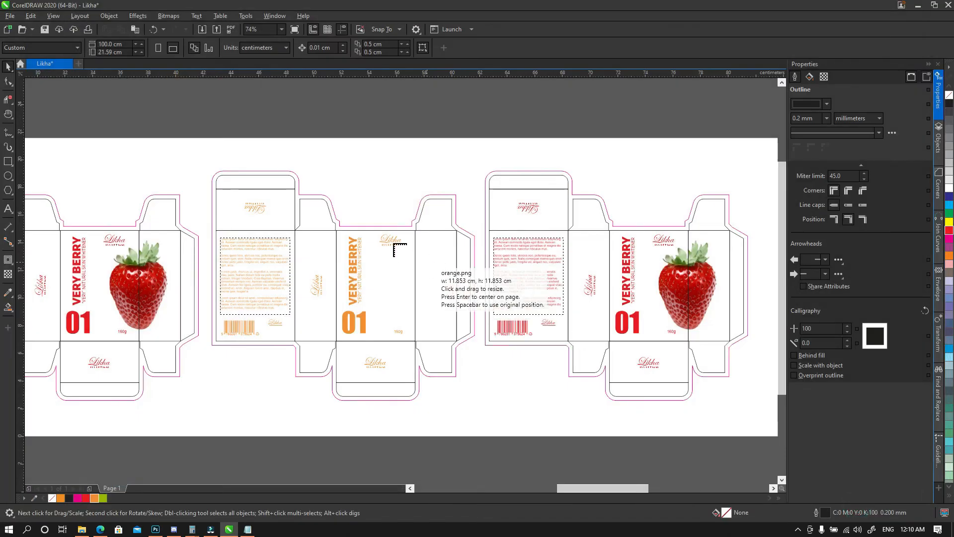
click(386, 235)
drag(556, 235, 512, 280)
drag(472, 316, 417, 286)
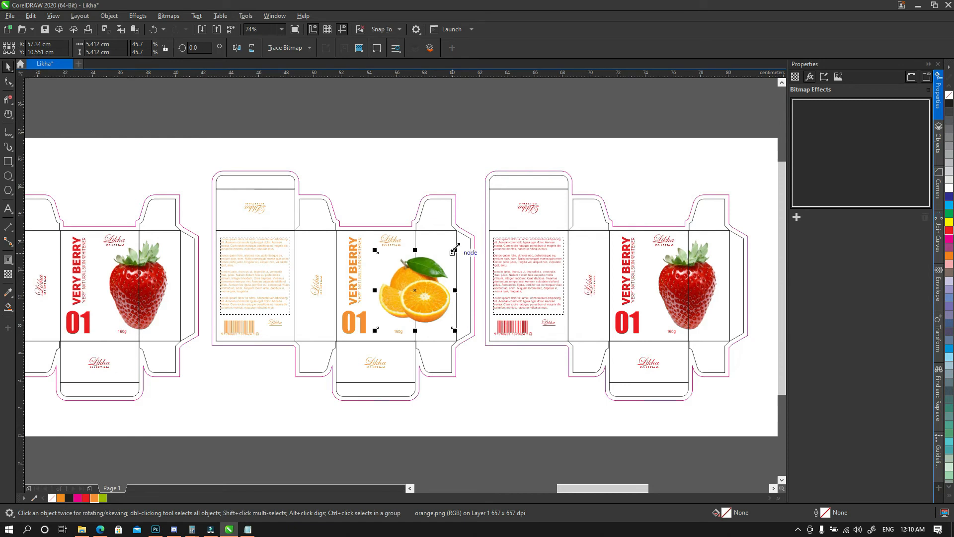
Step: Resize the orange picture to about 5.5 cm square and try sending it behind the box lines
drag(455, 246, 454, 251)
click(478, 191)
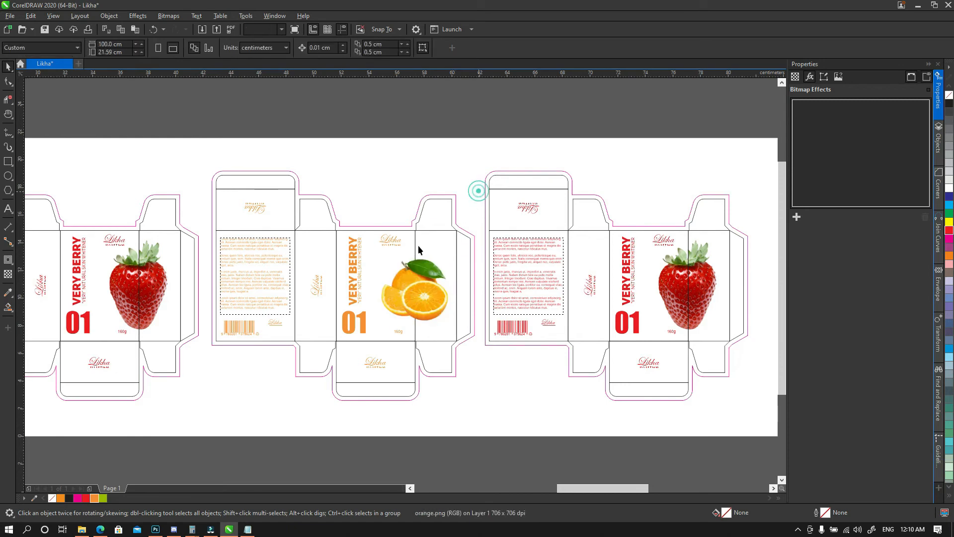
click(416, 275)
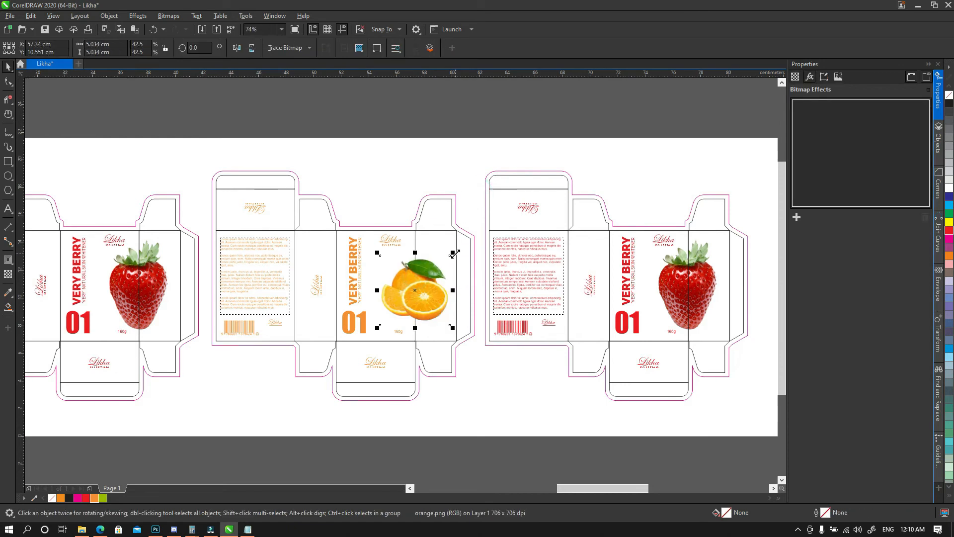
drag(453, 254, 456, 248)
key(shift+Page_Down)
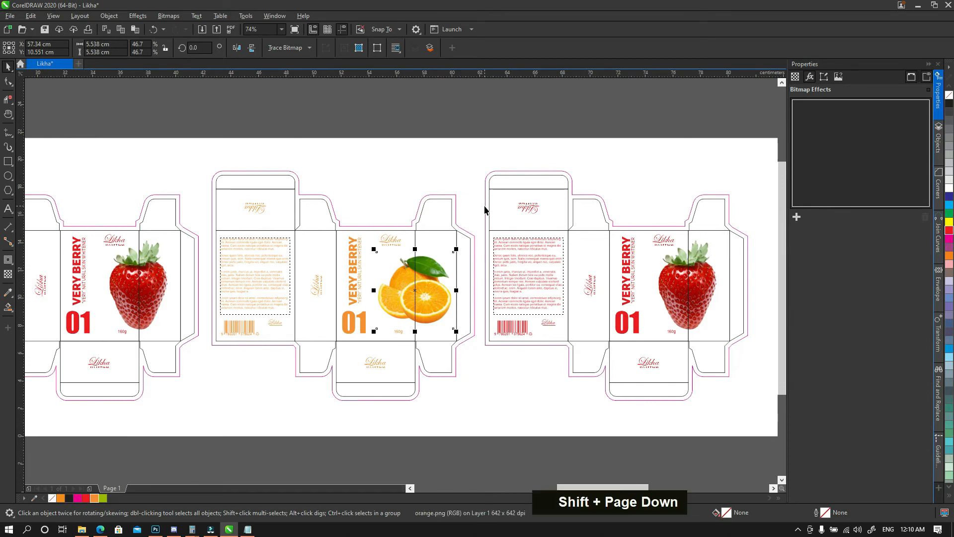
key(ctrl+z)
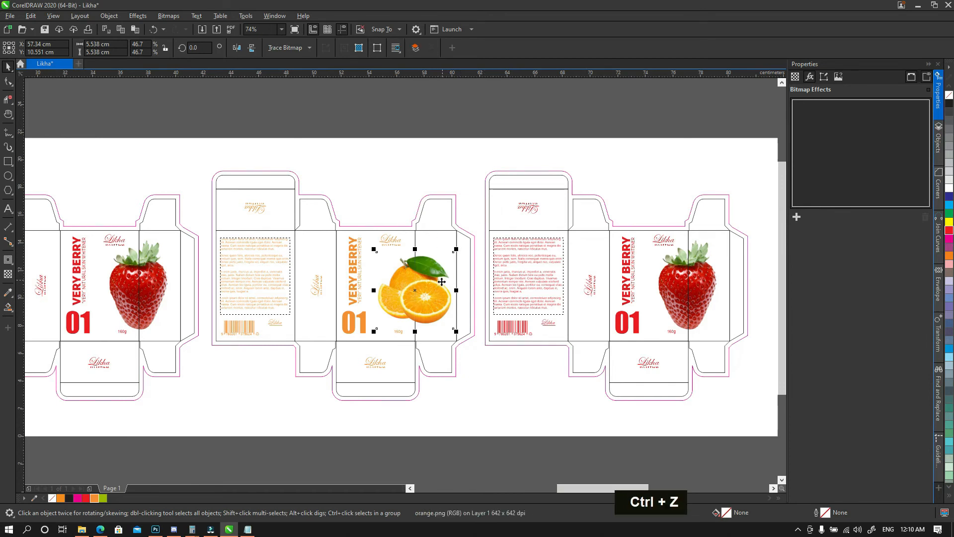
Step: Shift the orange picture closer to the product name and scale it to about 5.15 cm square
drag(429, 290, 417, 290)
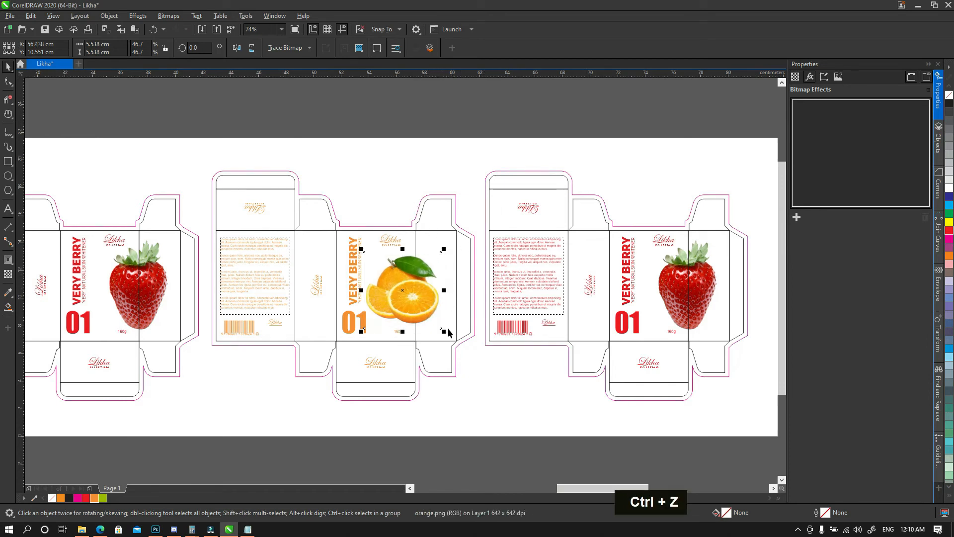
drag(443, 333, 438, 325)
click(473, 186)
key(z)
drag(352, 188, 487, 373)
key(ctrl+grave)
click(395, 300)
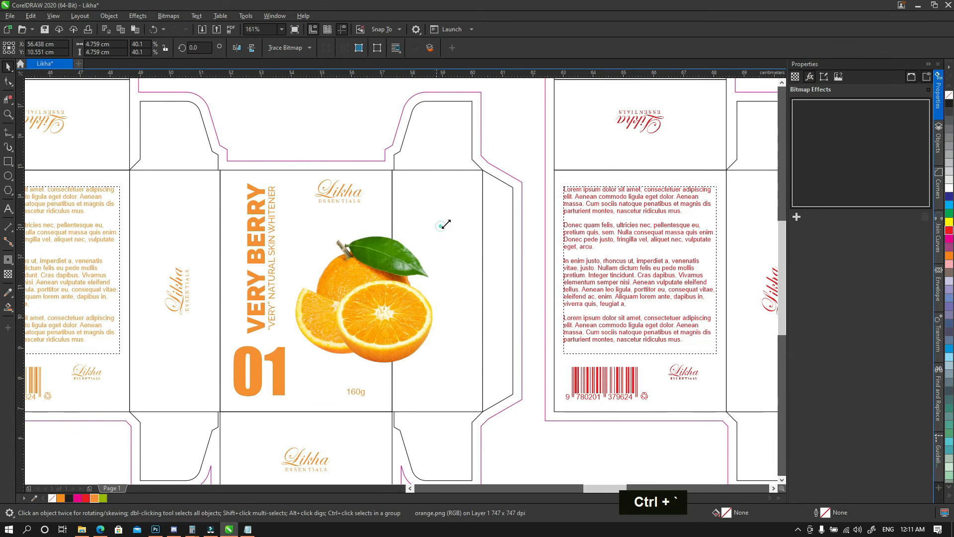
drag(439, 227, 458, 213)
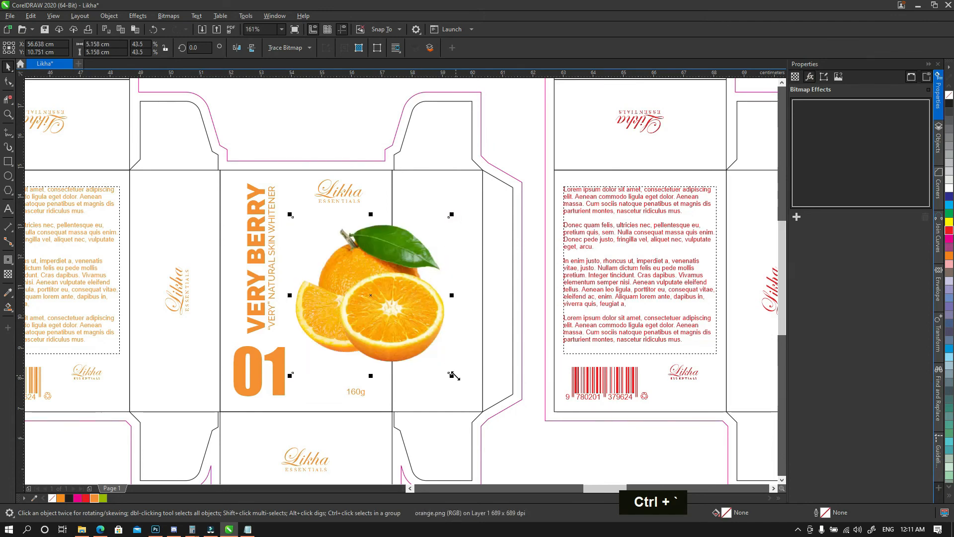
drag(455, 378, 457, 381)
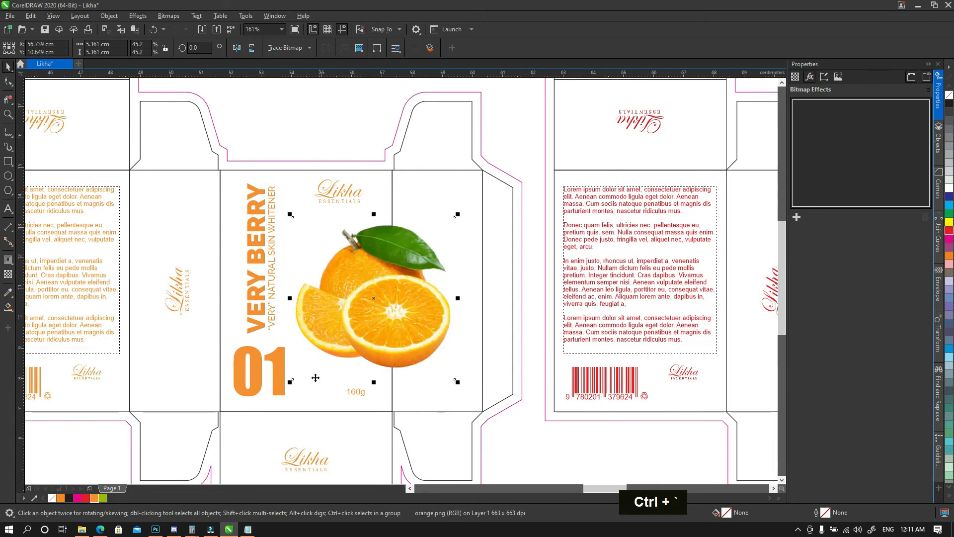
drag(291, 383, 304, 378)
Step: Send the orange picture to the back, behind the box's fold lines
key(F3)
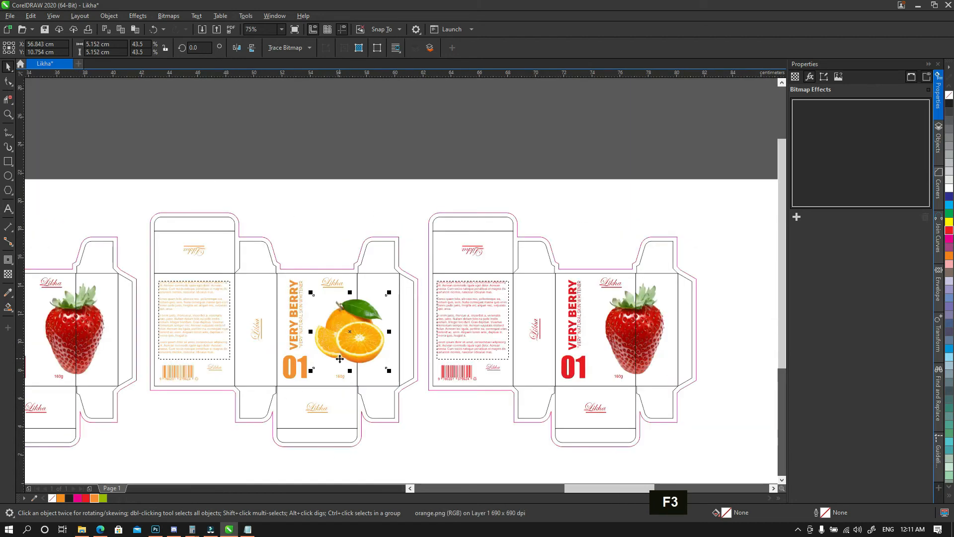
key(space)
drag(423, 345, 517, 348)
key(ctrl+grave)
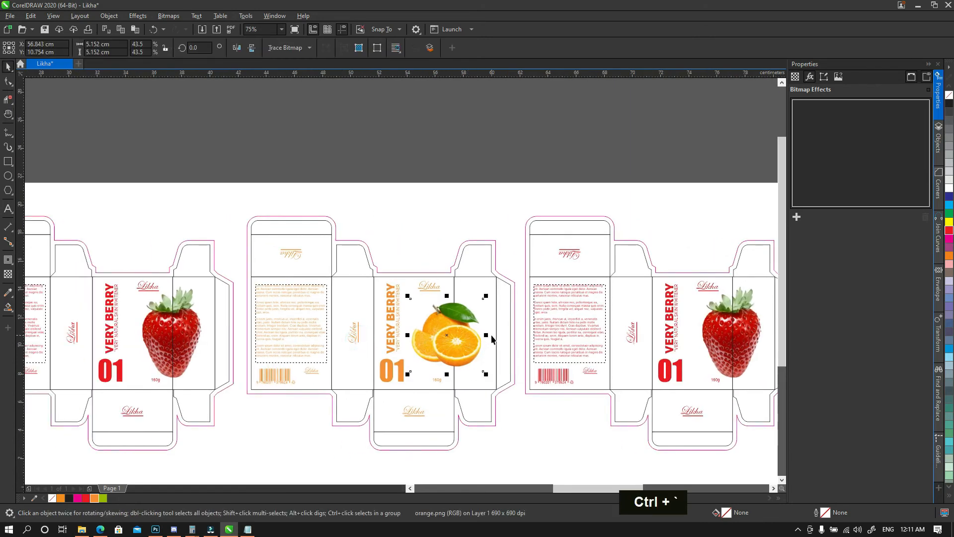
key(shift+Page_Down)
Step: Replace the middle box's product name with KUTIS KAHEL, copied from the LIKHA notes in Notepad
key(space)
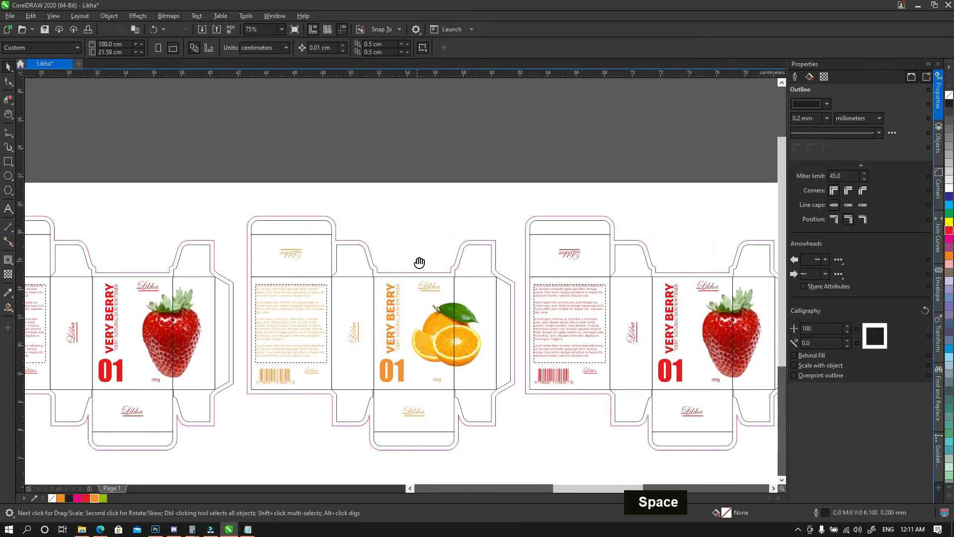
drag(419, 262, 429, 237)
click(248, 529)
scroll(397, 233, up, 5)
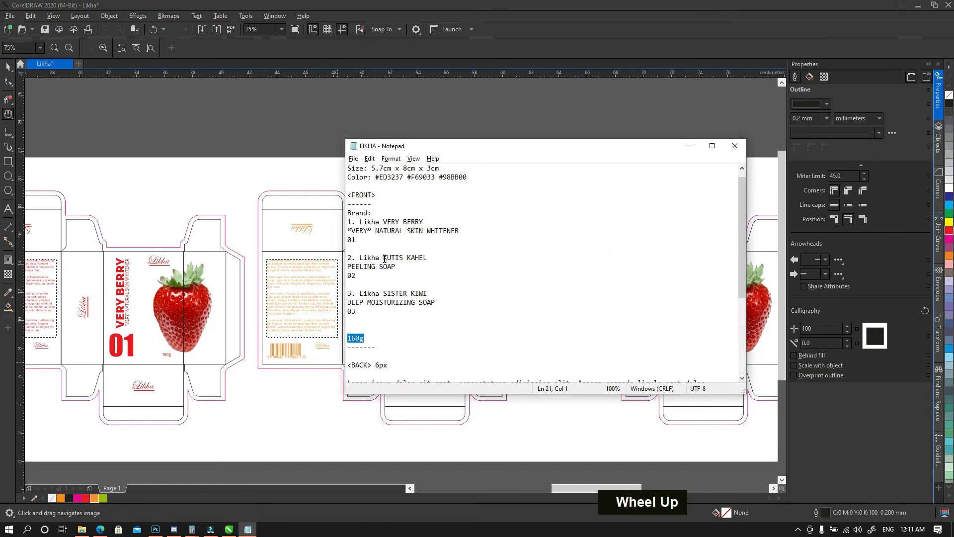
drag(406, 257, 426, 259)
key(ctrl+c)
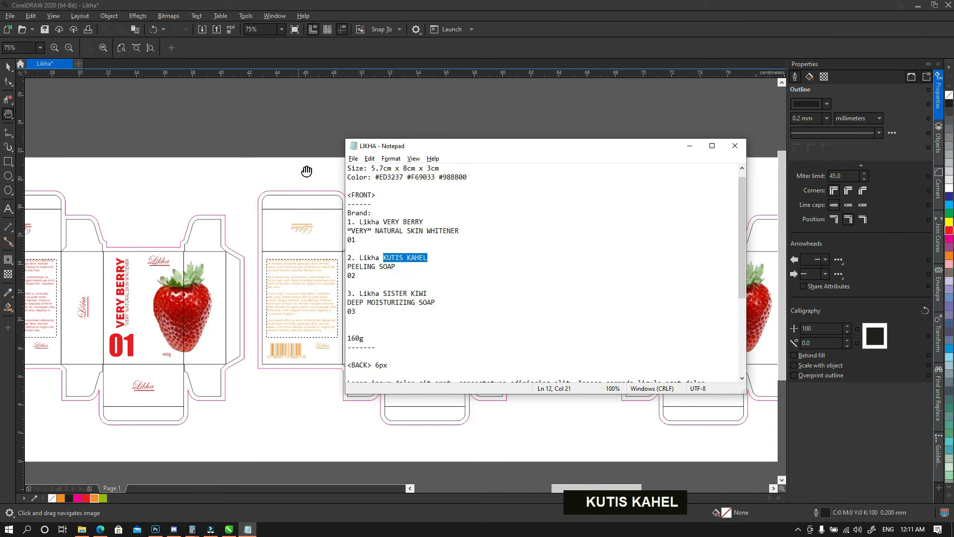
click(308, 140)
key(t)
click(400, 283)
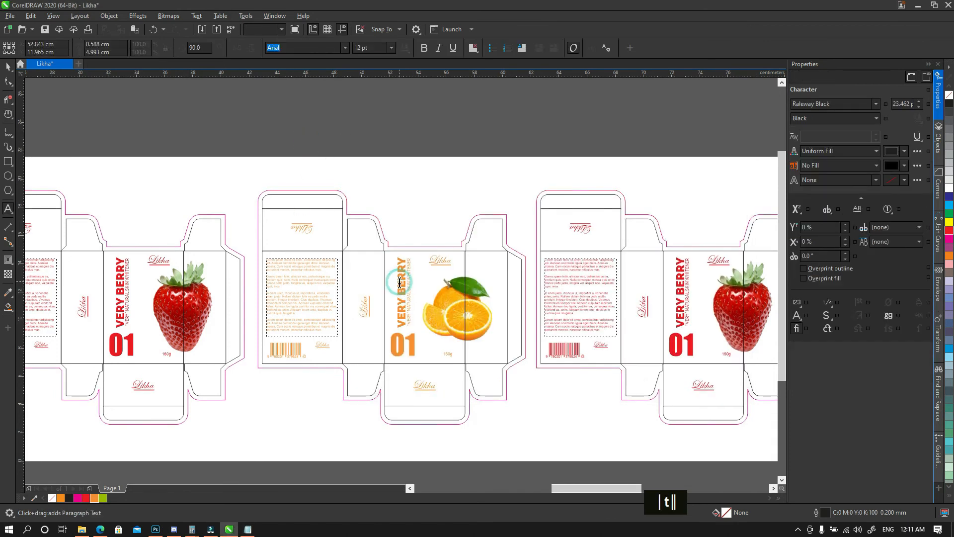
key(ctrl+a)
key(ctrl+v)
key(ctrl+space)
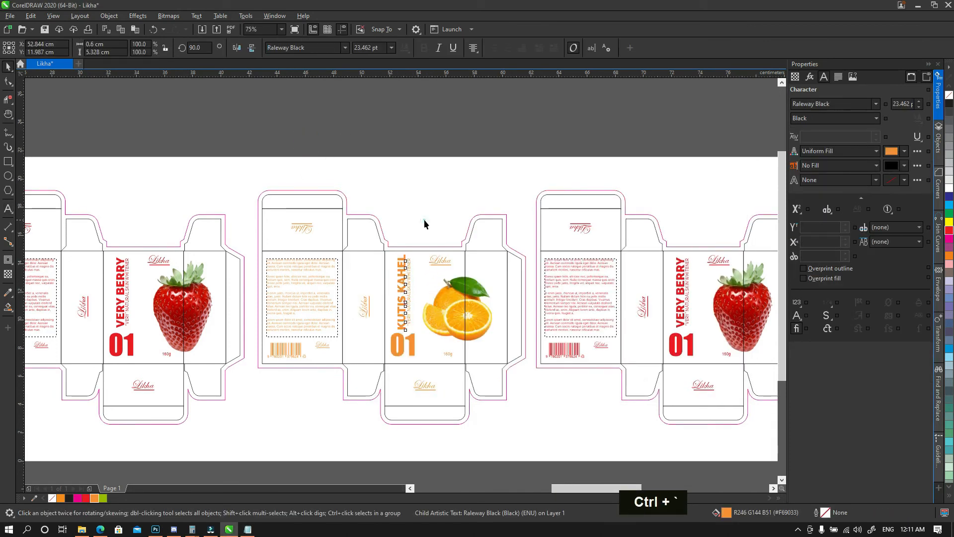
Step: Replace the middle box's vertical tagline with PEELING SOAP, copied from the LIKHA notes in Notepad
key(alt+Tab)
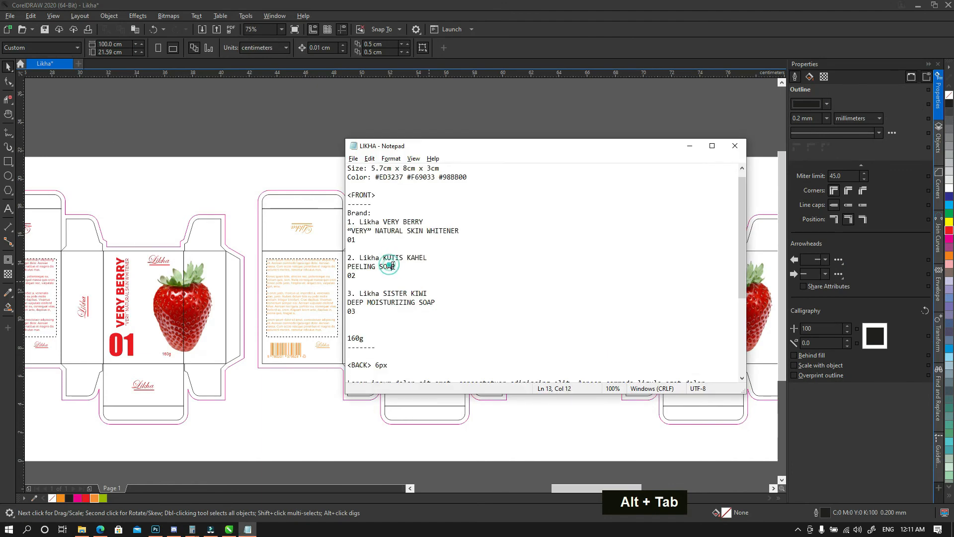
drag(378, 264, 348, 266)
key(ctrl+c)
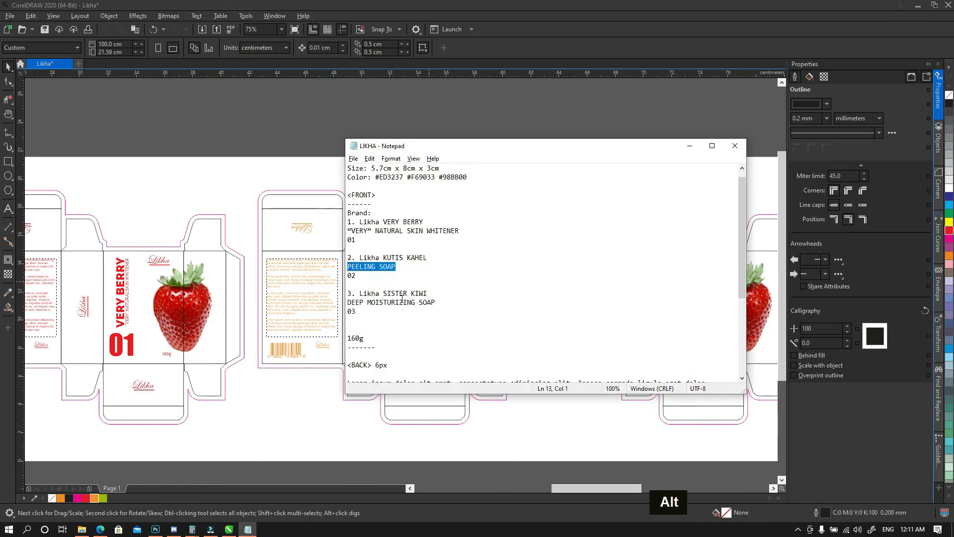
key(alt+Tab)
key(t)
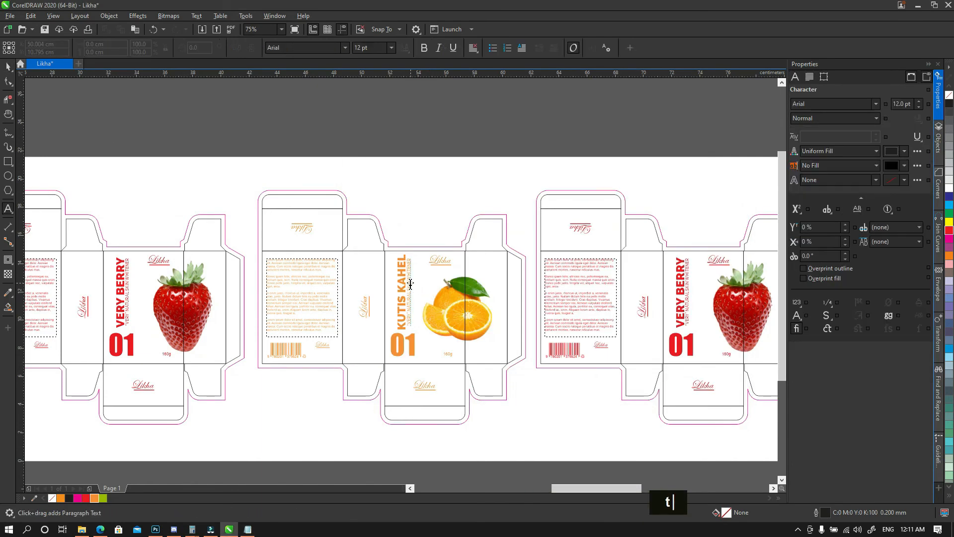
click(408, 291)
key(ctrl+v)
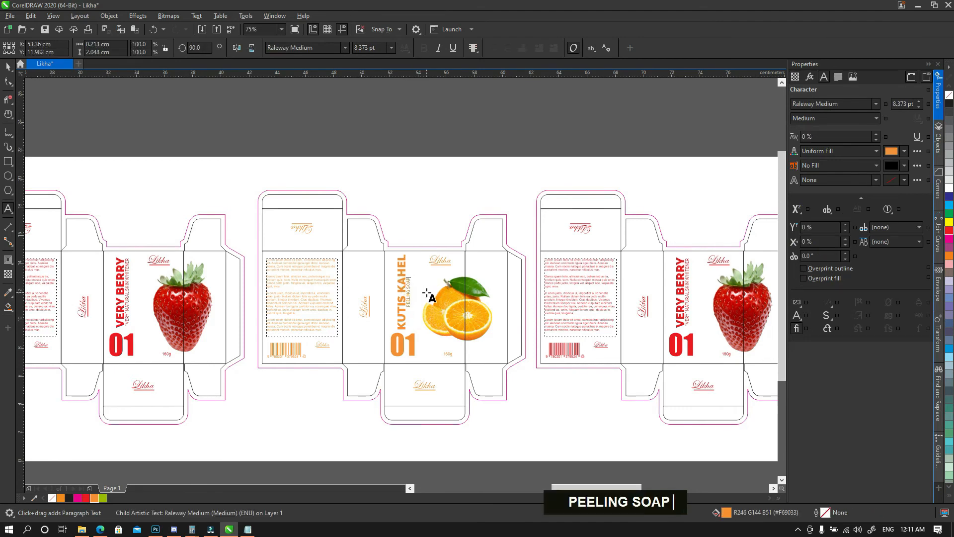
key(ctrl+space)
click(405, 228)
Step: Change the large number on the middle box's front panel to 02
key(z)
drag(373, 236, 454, 383)
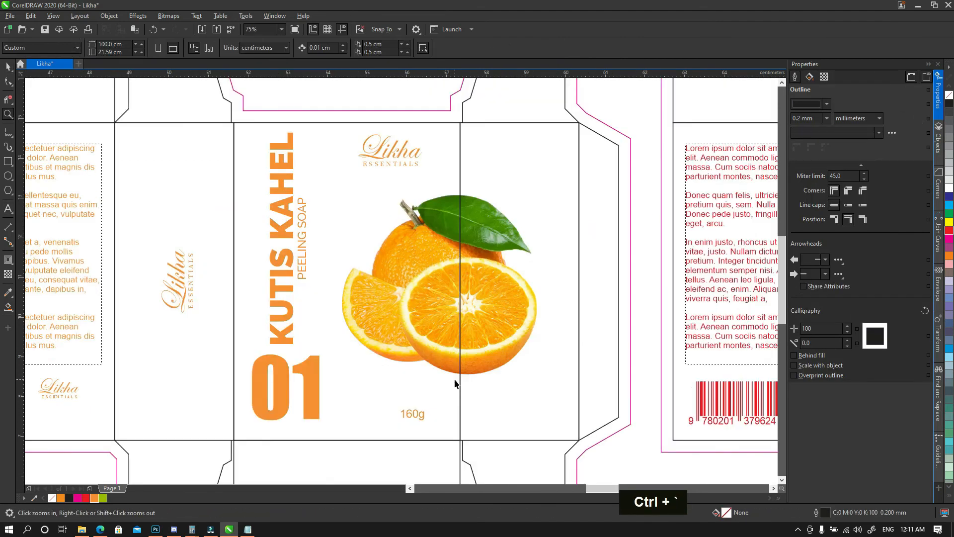
key(t)
drag(303, 379, 311, 426)
text(2)
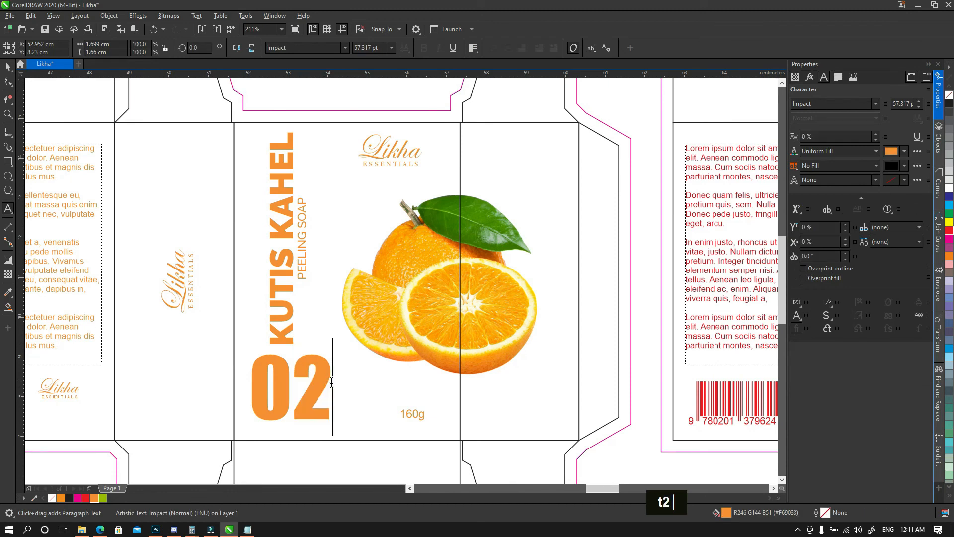
key(ctrl+space)
key(F3)
click(379, 174)
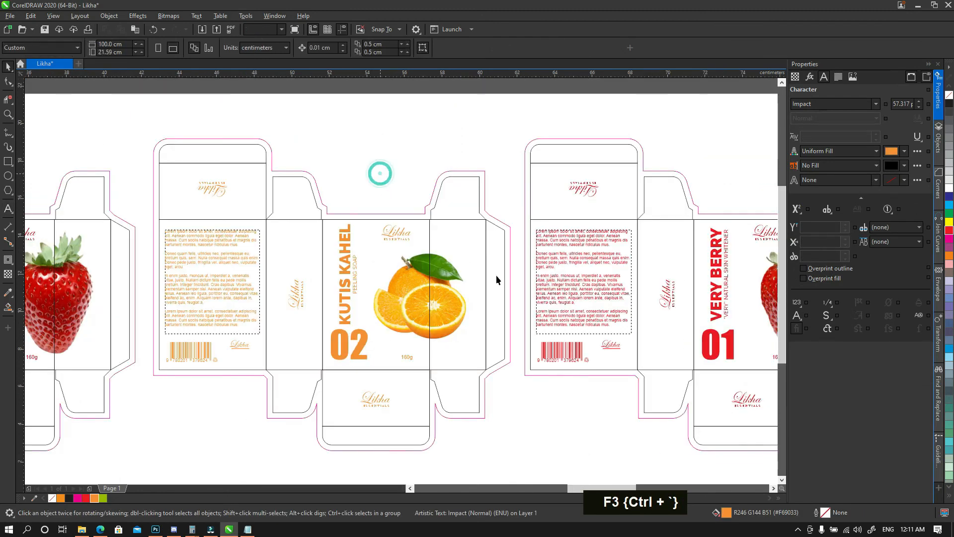
Step: Recolour the third box's back text, logos, barcode, product name, tagline, number and weight from red to green #98BB00
key(space)
drag(540, 286, 339, 291)
key(ctrl+grave)
drag(307, 170, 431, 368)
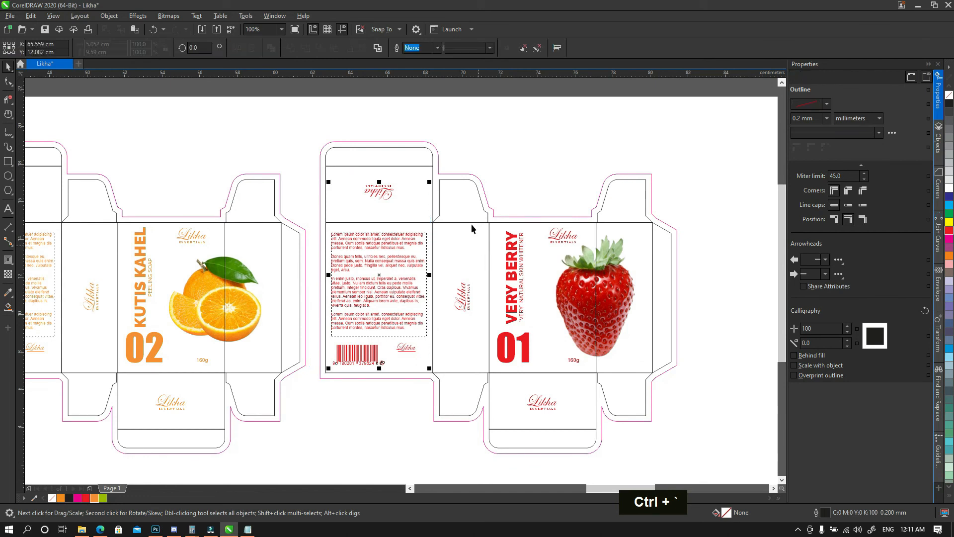
shift+drag(451, 160, 480, 300)
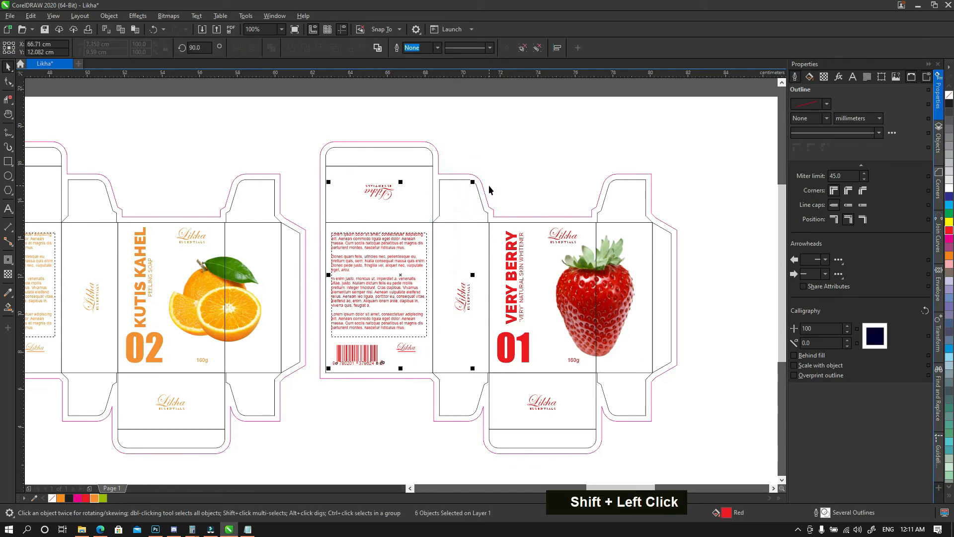
shift+drag(489, 187, 585, 369)
shift+drag(579, 409, 588, 422)
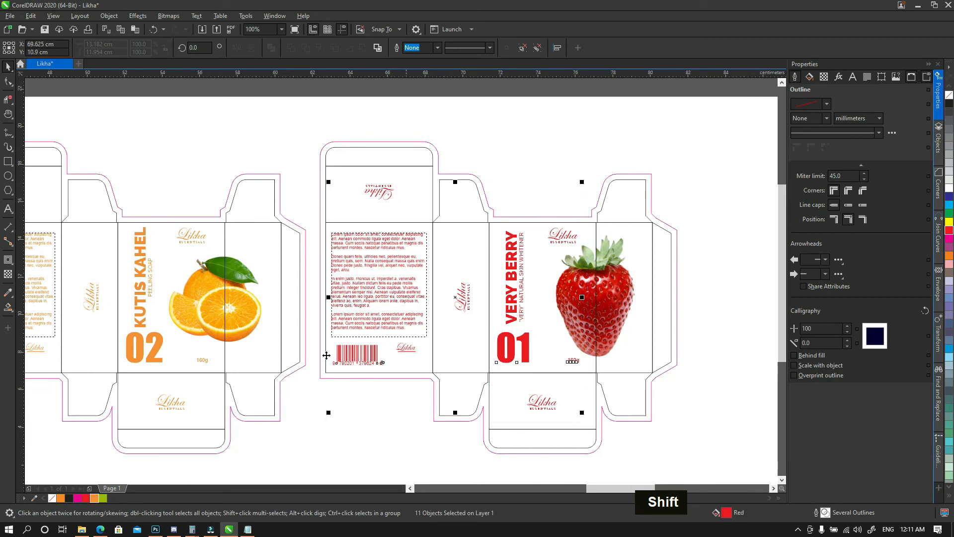
click(102, 497)
click(400, 451)
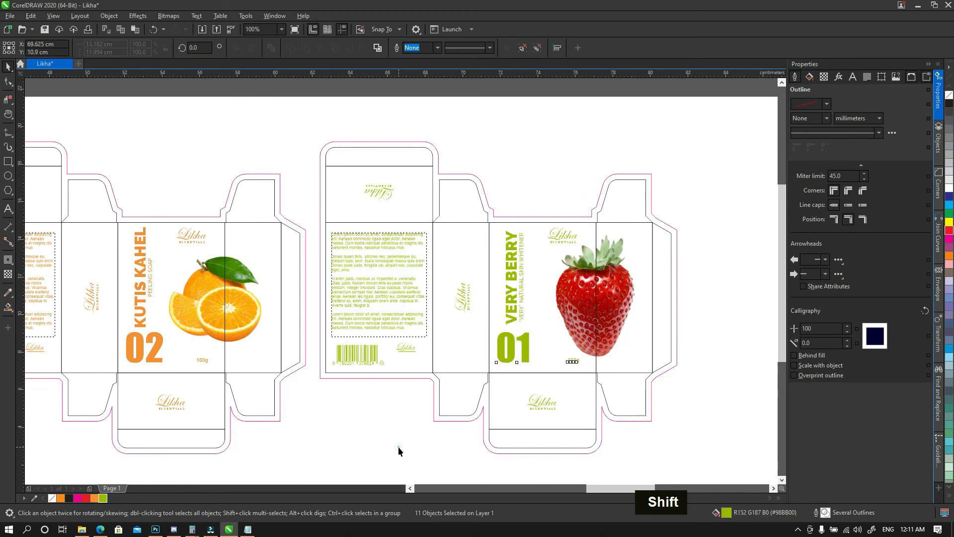
Step: Delete the strawberry picture from the third box and import the kiwi image in its place
alt+click(622, 306)
alt+click(622, 307)
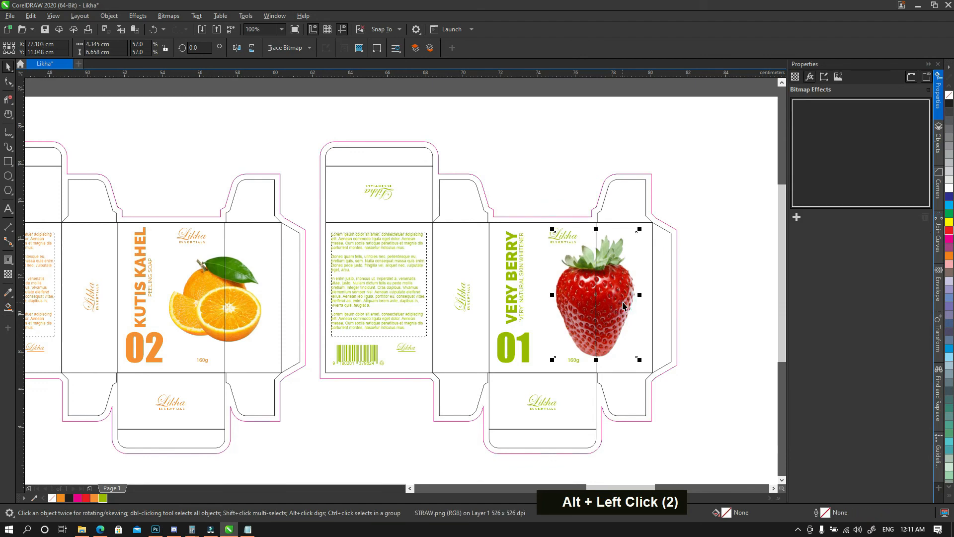
key(Delete)
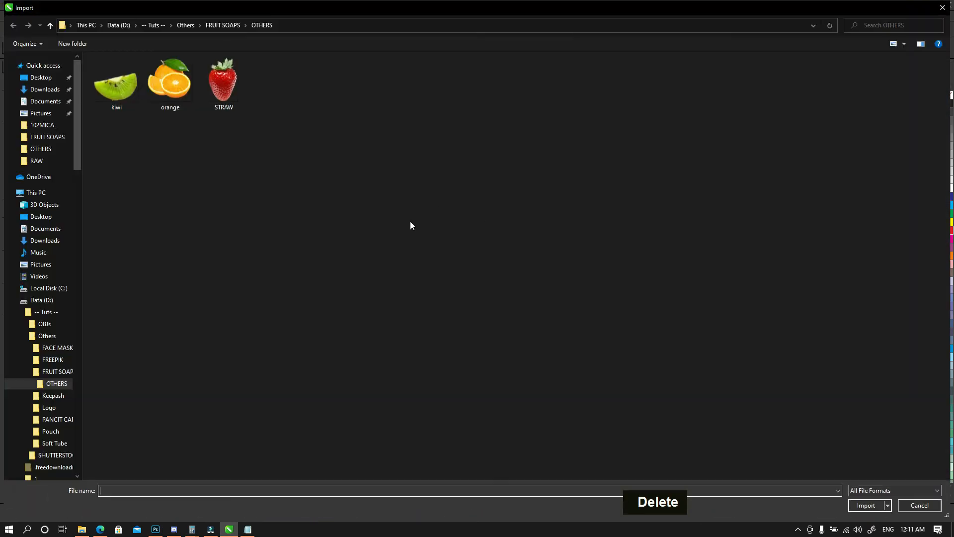
click(125, 82)
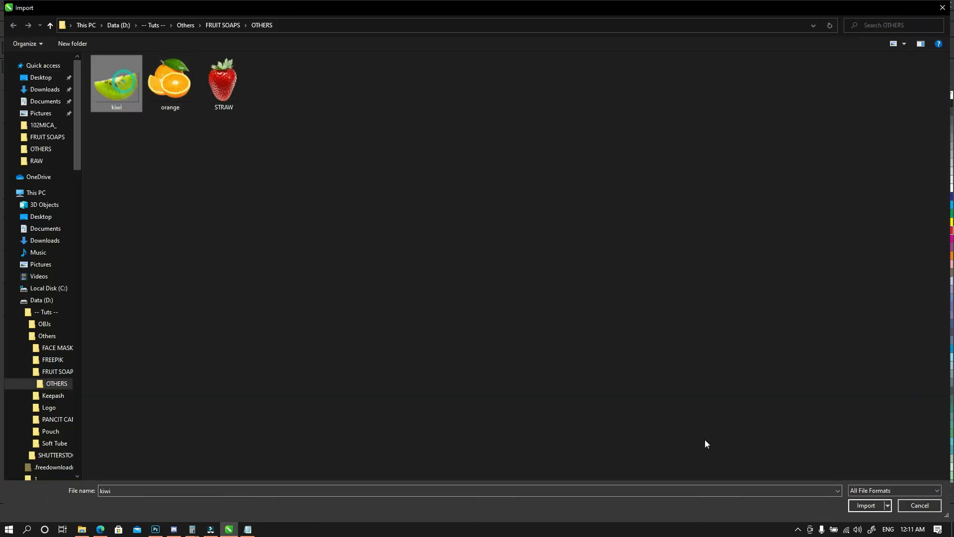
click(866, 505)
click(546, 255)
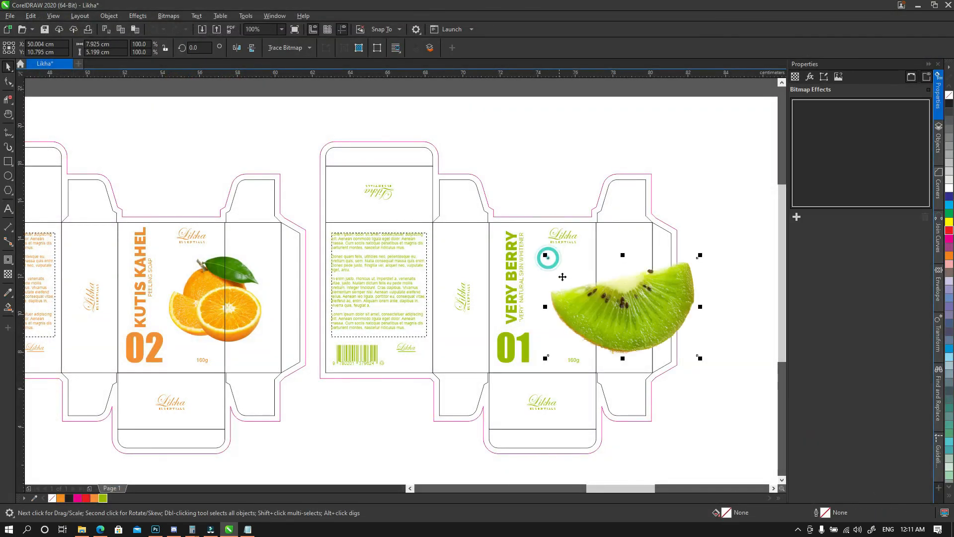
Step: Mirror the kiwi picture horizontally and move it over the third box's front panel fold
click(645, 312)
click(680, 302)
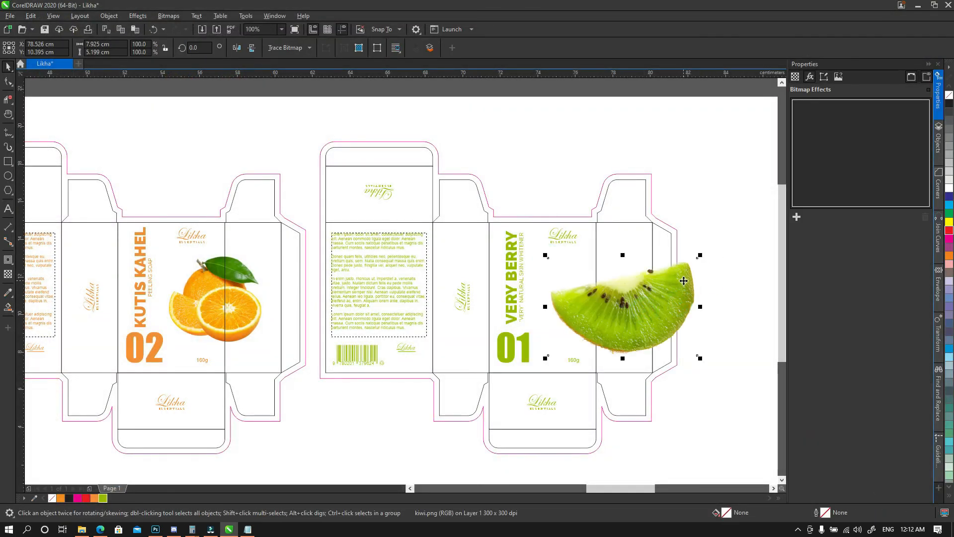
key(F10)
key(F10)
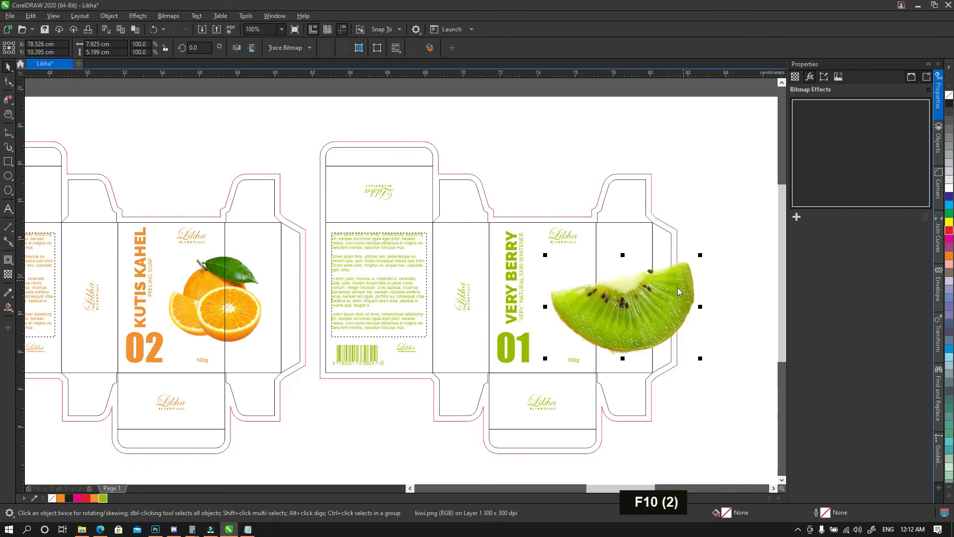
click(675, 296)
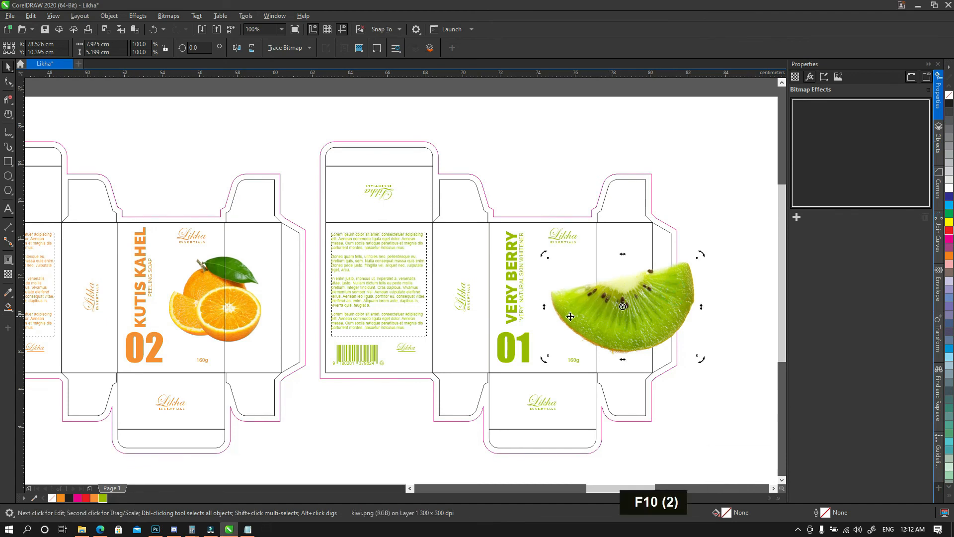
click(592, 321)
mouse_move(547, 306)
mouse_down()
mouse_move(705, 342)
mouse_move(574, 312)
mouse_move(742, 324)
mouse_move(552, 301)
mouse_up()
click(628, 300)
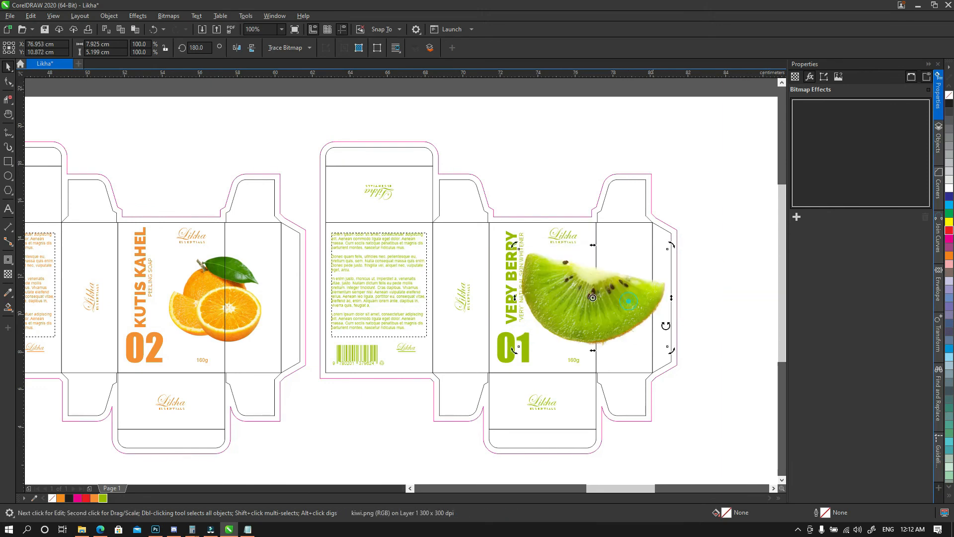
Step: Tilt the kiwi picture and scale it to about 76% over the front panel's fold, and send it behind the fold lines
mouse_move(673, 348)
mouse_down()
mouse_move(652, 381)
mouse_move(666, 361)
mouse_up()
click(634, 319)
drag(622, 311, 622, 321)
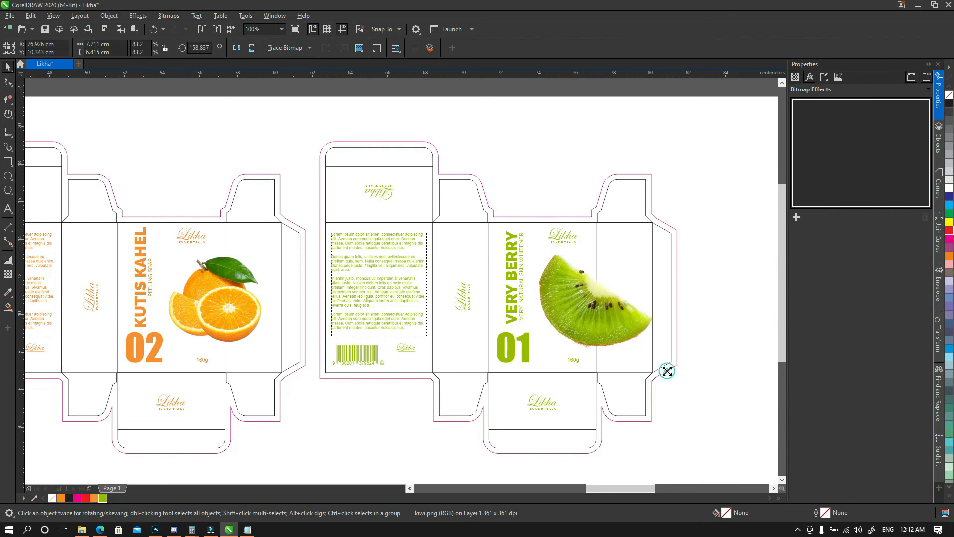
drag(667, 371, 653, 362)
drag(611, 316, 613, 321)
drag(663, 368, 656, 381)
click(618, 328)
drag(618, 329, 617, 327)
key(shift+Page_Down)
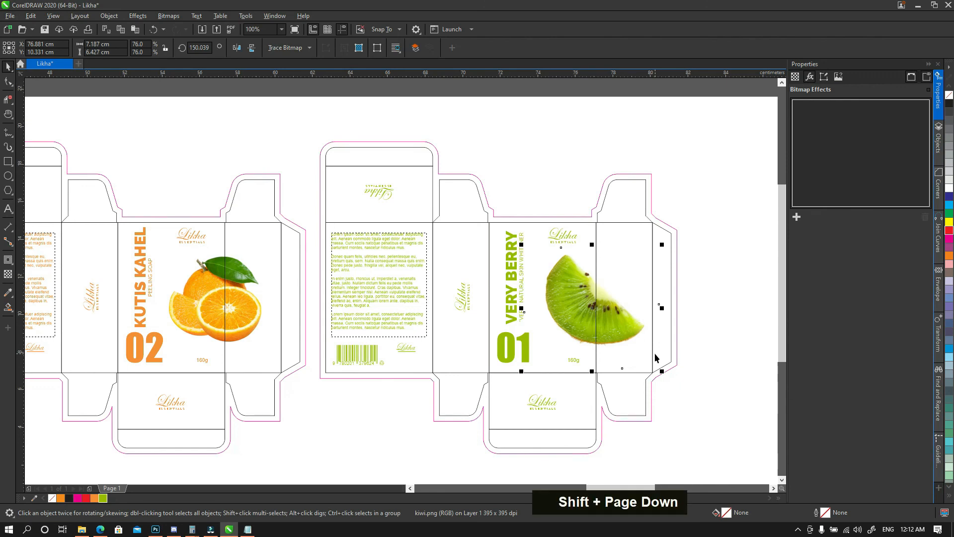
click(696, 418)
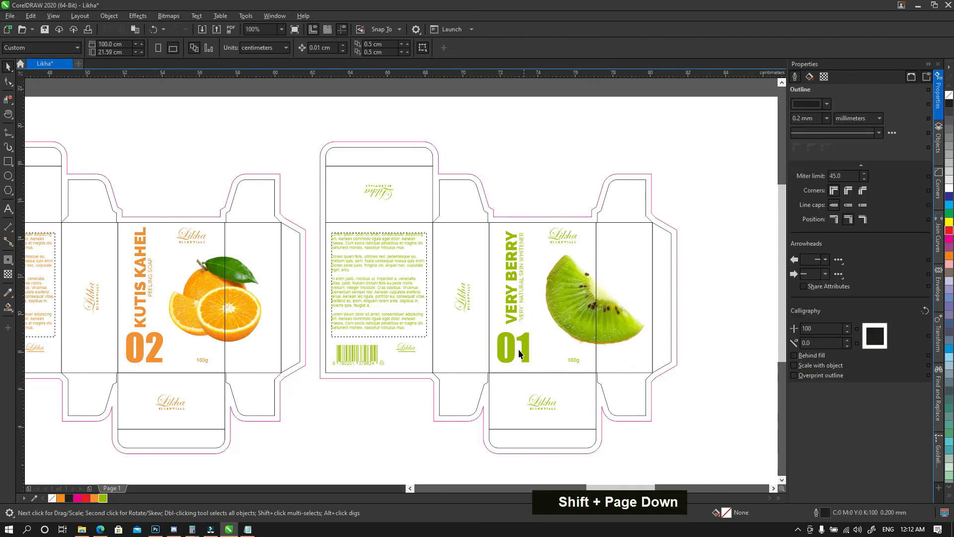
Step: Replace the third box's product name with SISTER KIWI, copied from the LIKHA notes in Notepad
key(space)
key(alt+Tab)
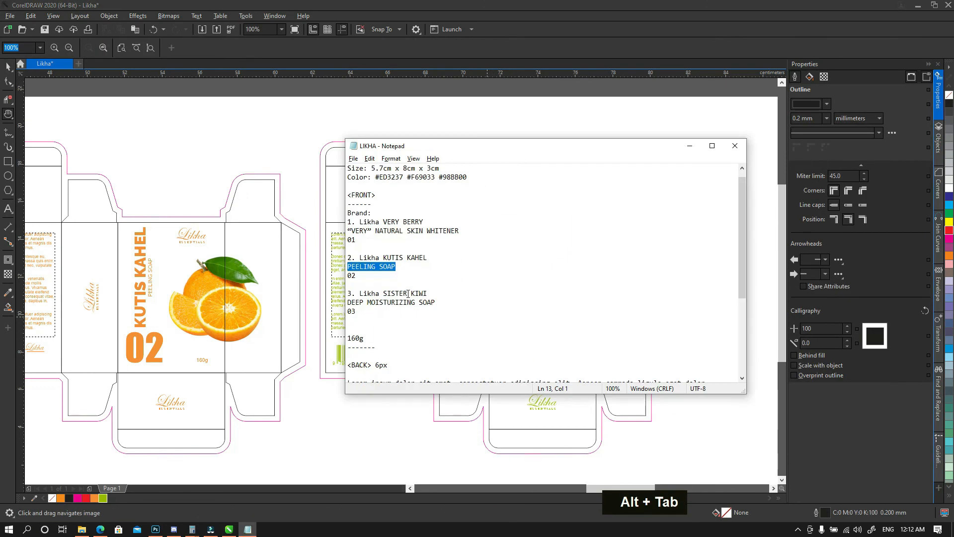
click(407, 294)
drag(412, 290, 390, 291)
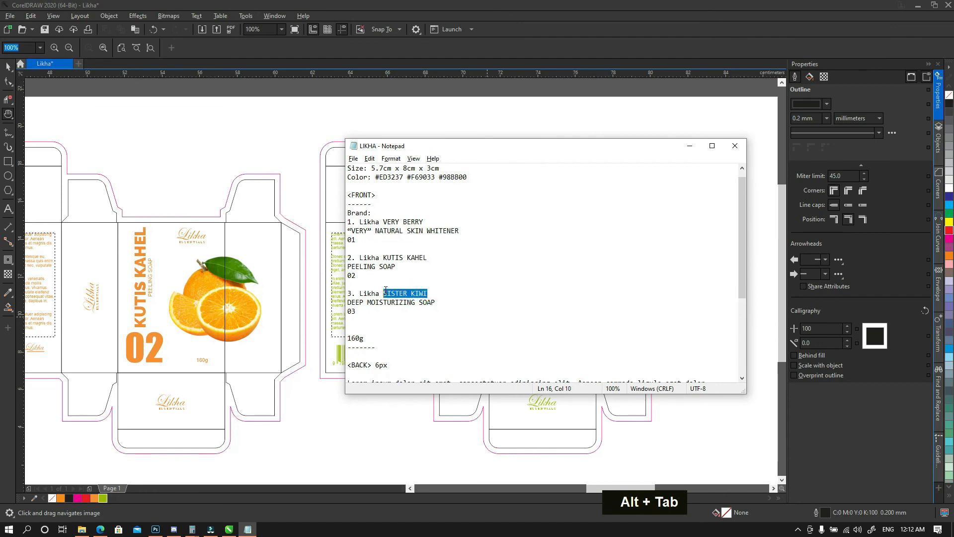
key(ctrl+c)
key(alt+Tab)
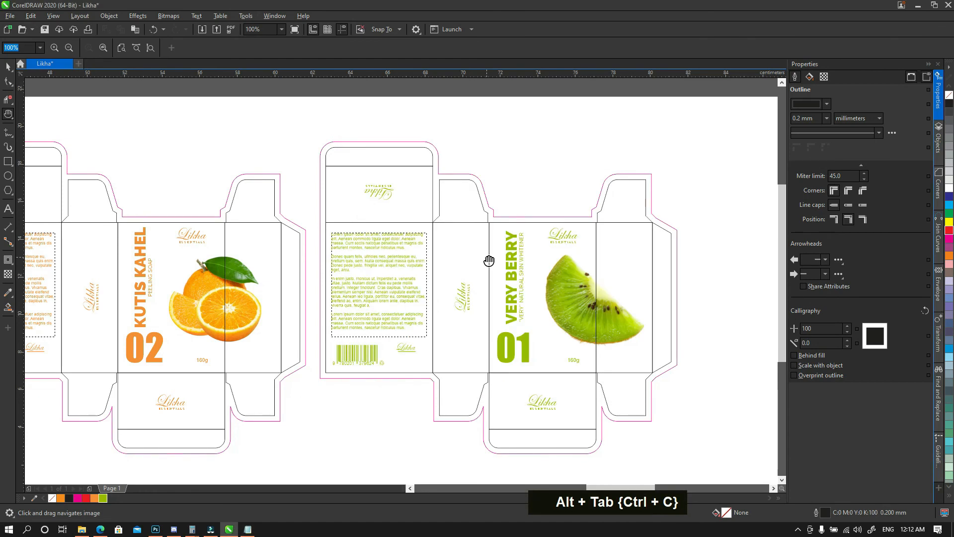
key(t)
key(ctrl+v)
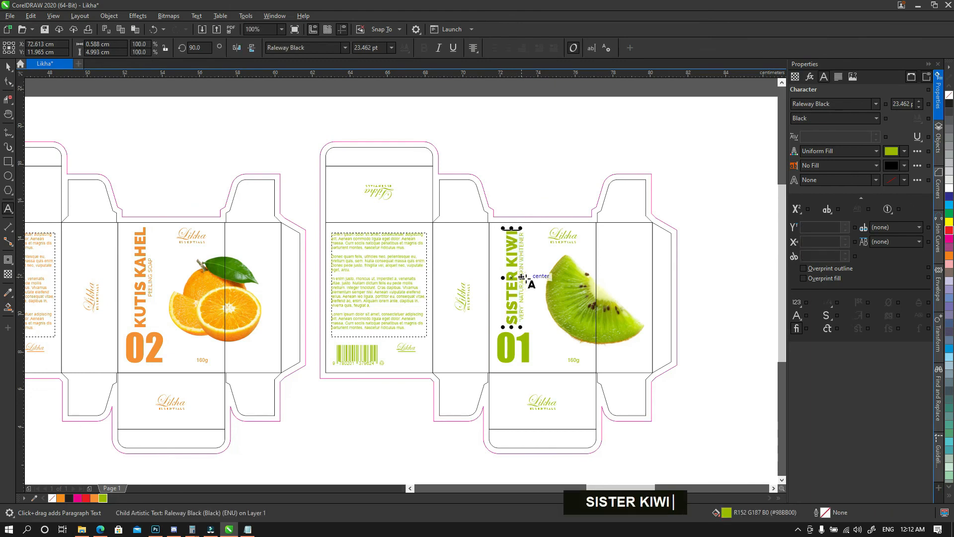
key(ctrl+grave)
click(511, 196)
Step: Replace the third box's vertical tagline with DEEP MOISTURIZING SOAP, copied from the LIKHA notes in Notepad
key(alt+Tab)
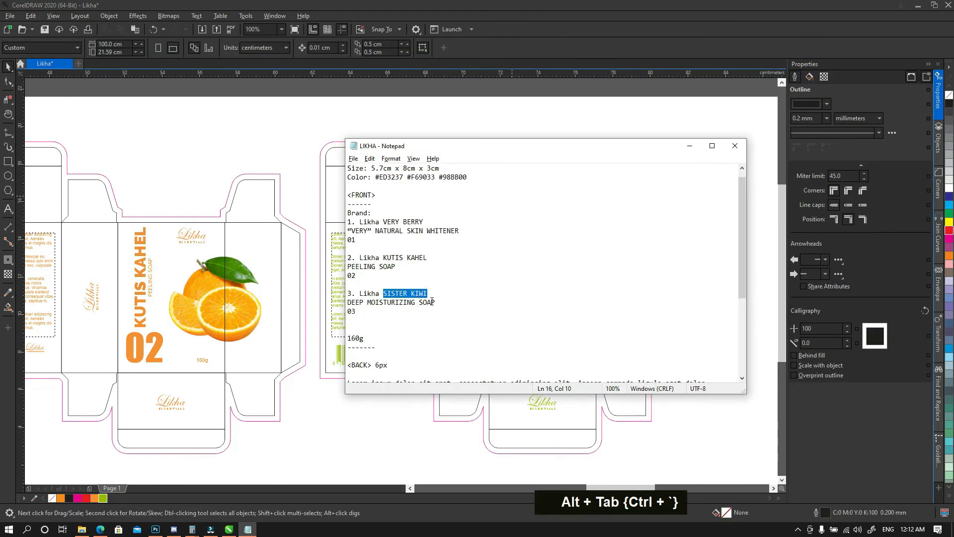
click(433, 301)
drag(433, 301, 347, 301)
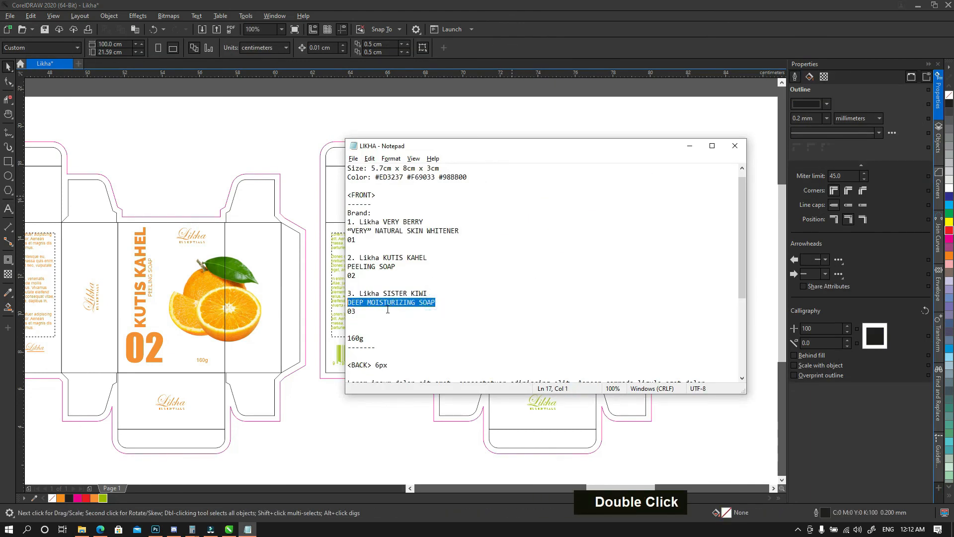
key(ctrl+c)
key(alt+Tab)
double_click(521, 268)
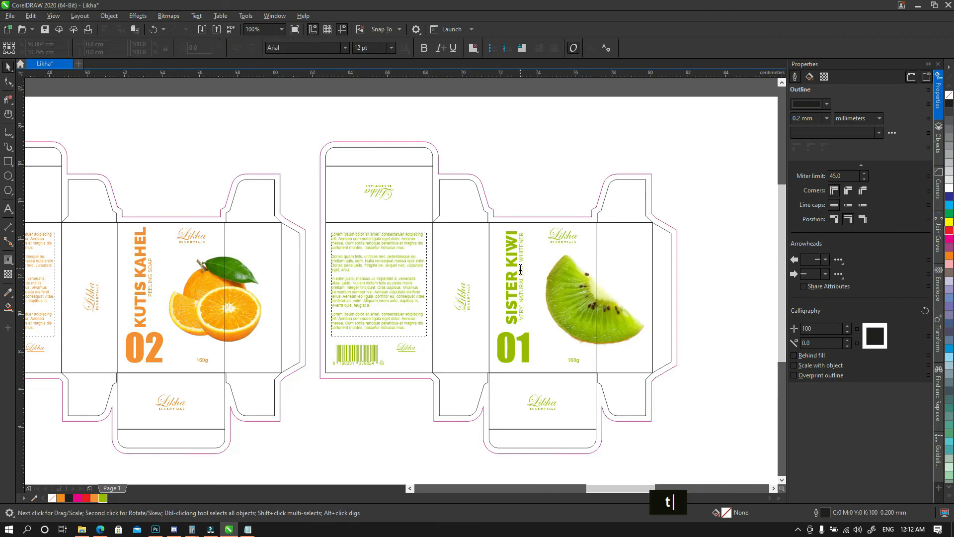
key(ctrl+a)
key(ctrl+v)
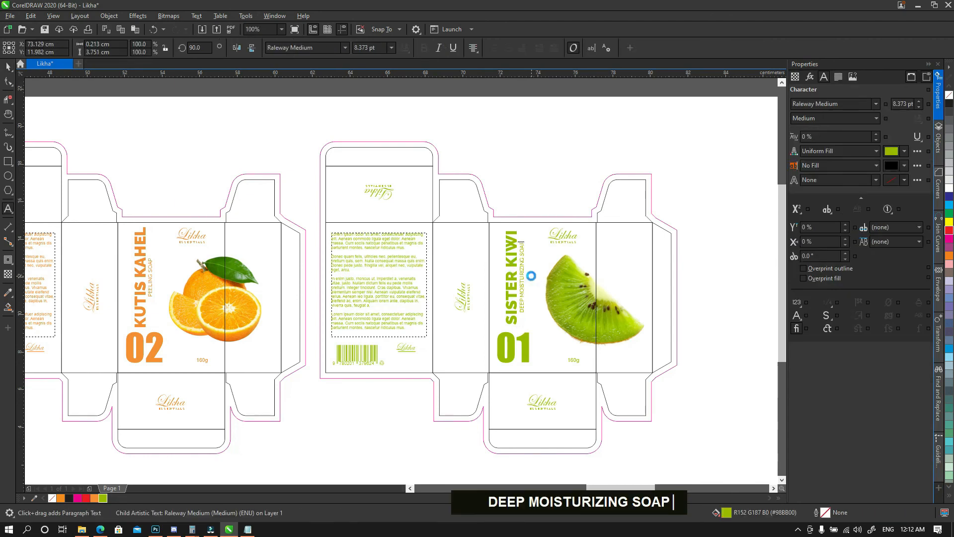
key(ctrl+space)
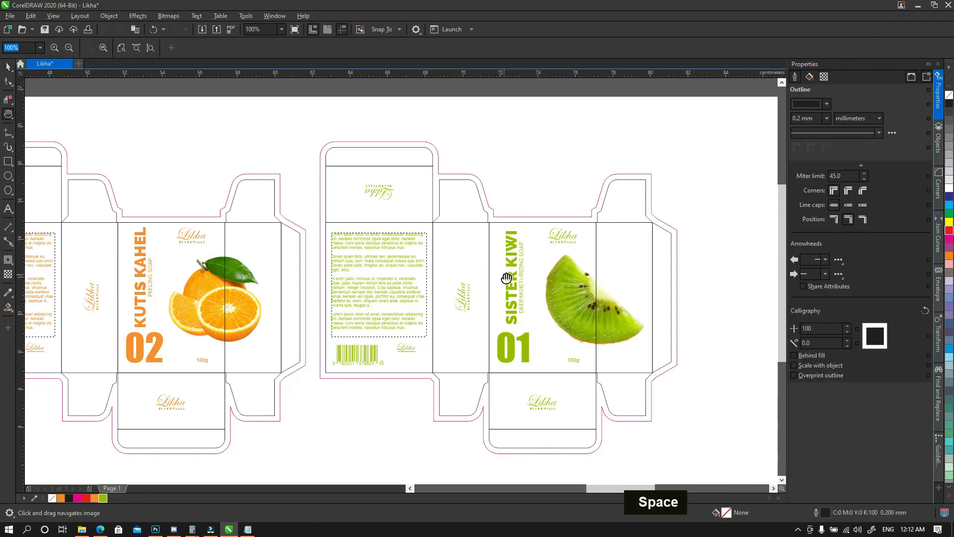
Step: Change the large number on the third box's front panel to 03
drag(506, 277, 525, 270)
key(t)
drag(537, 343, 557, 344)
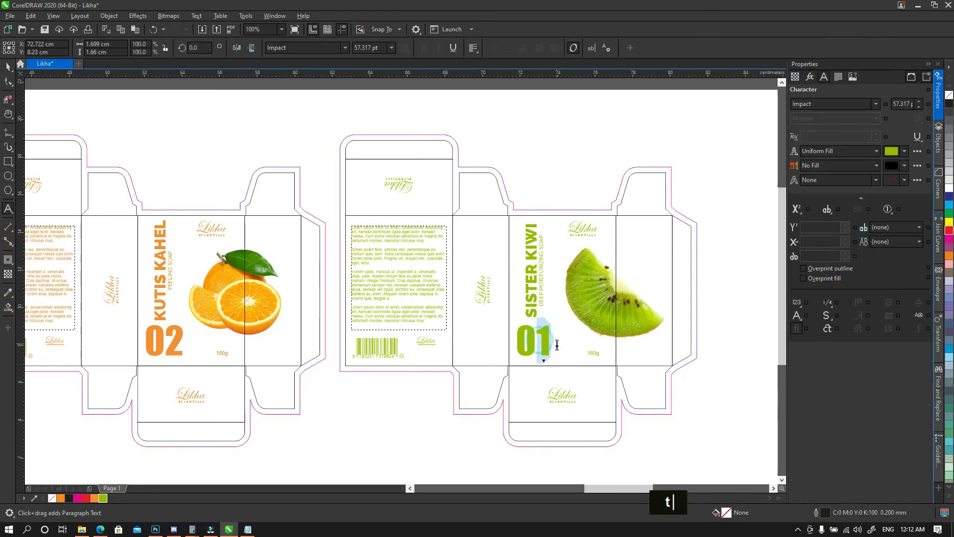
text(3)
key(ctrl+space)
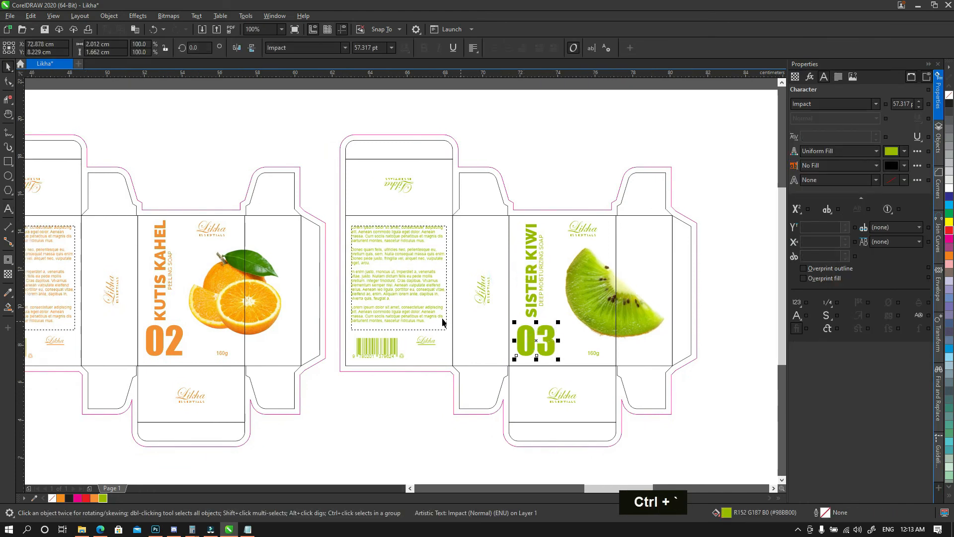
Step: Fit all three box layouts in view and examine them together in a full-screen preview
key(space)
key(F3)
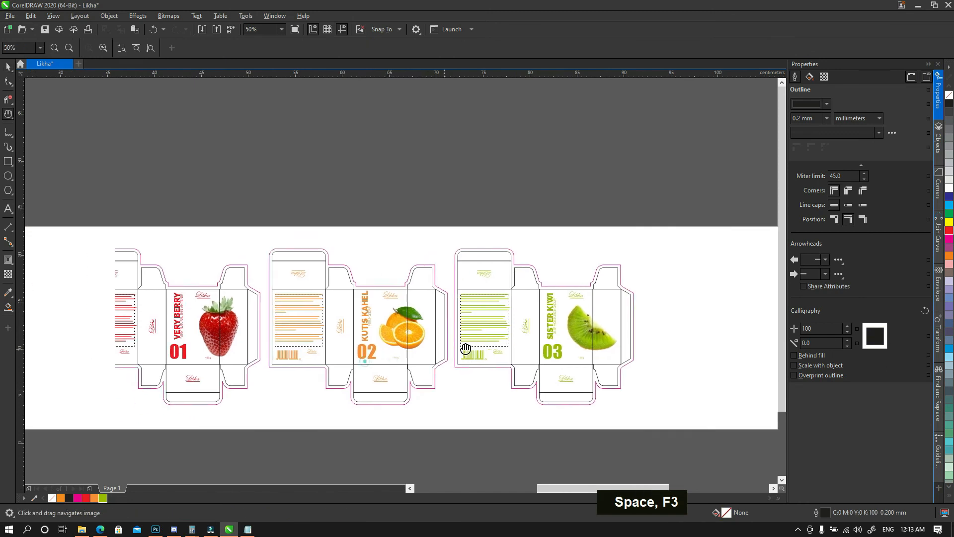
drag(465, 348, 525, 341)
key(z)
drag(127, 226, 691, 412)
key(ctrl+space)
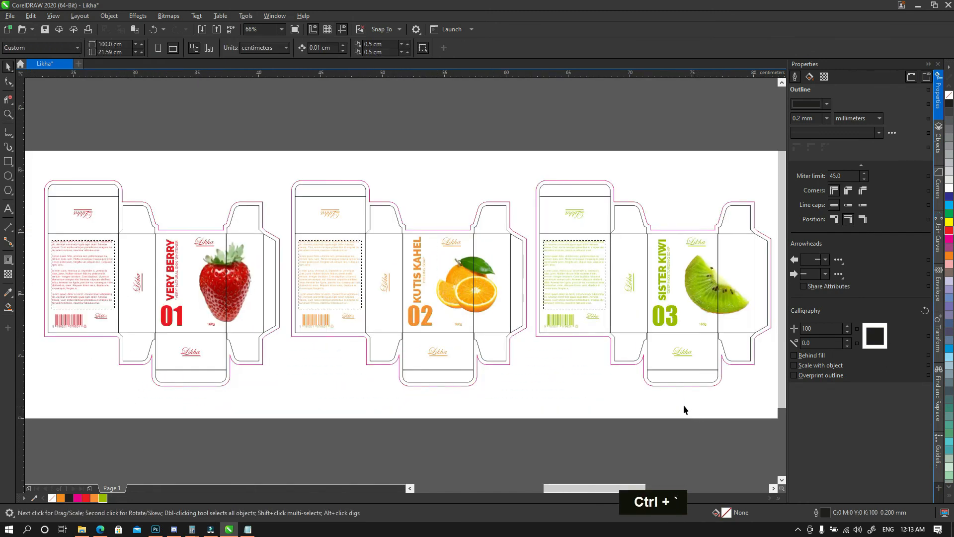
key(F4)
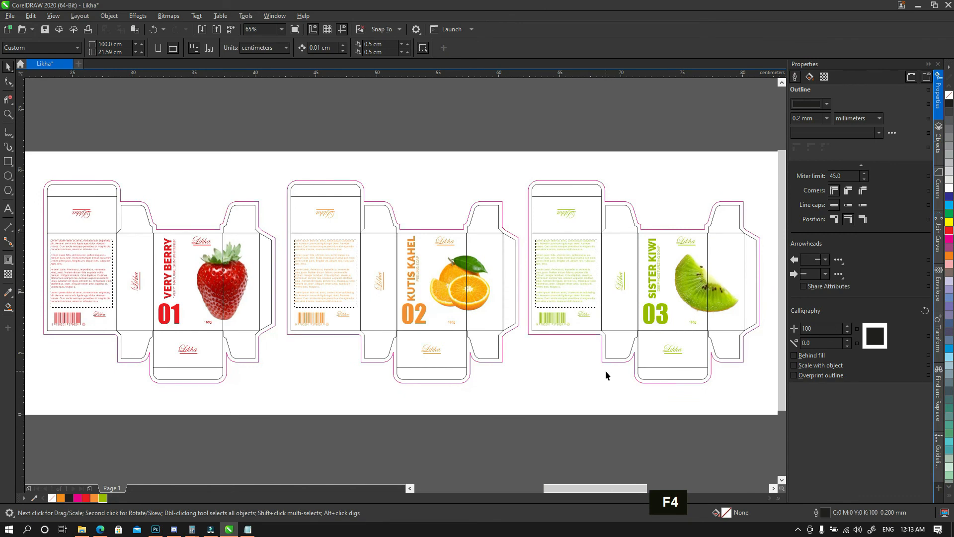
key(F9)
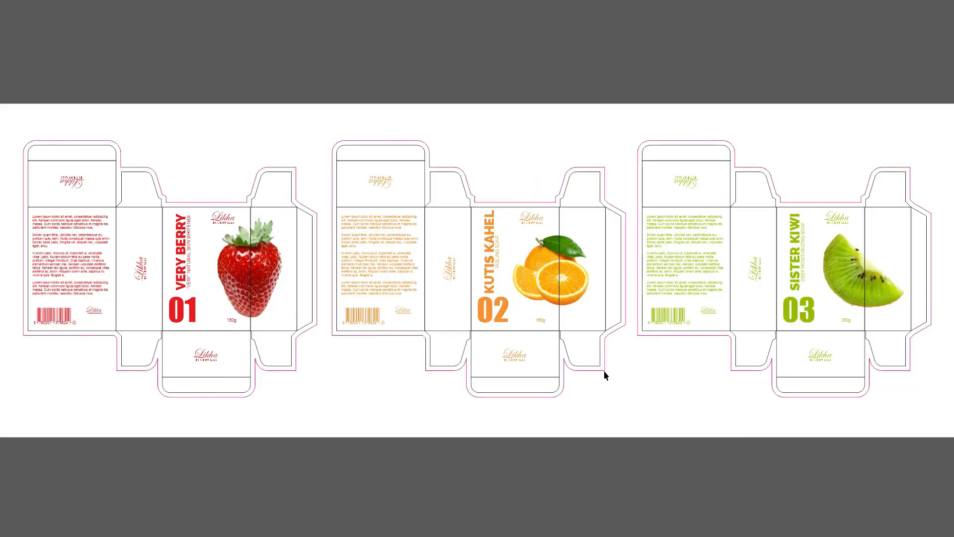